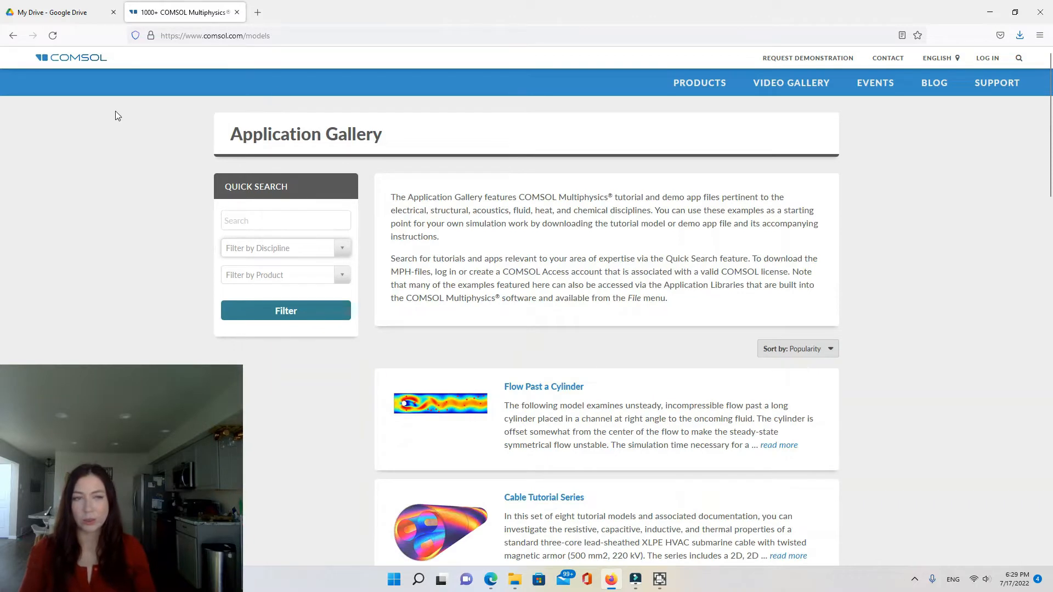
Filter the Application Gallery by the COMSOL Multiphysics discipline
left_click(321, 255)
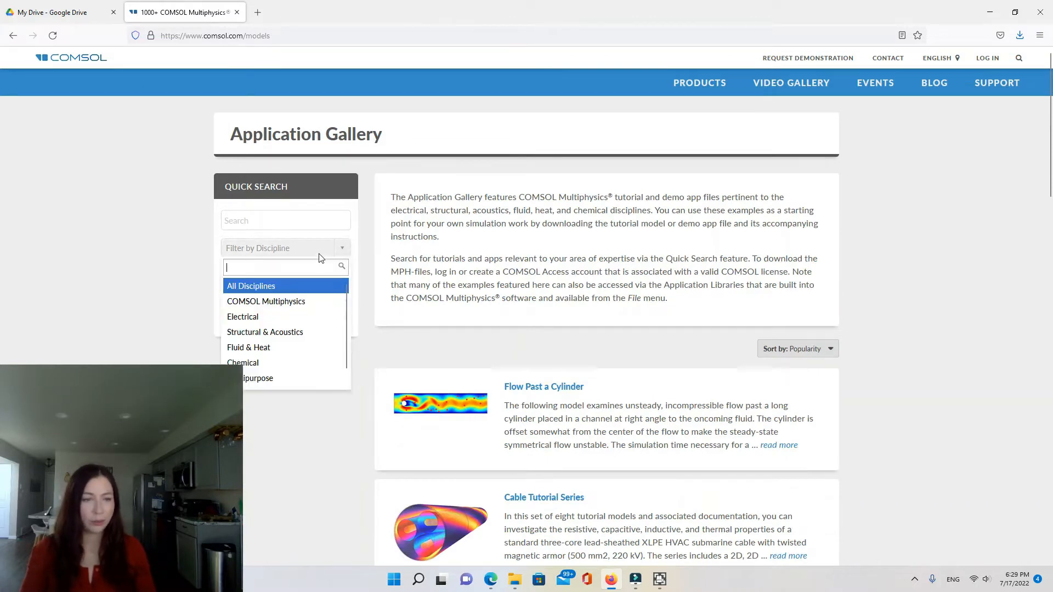
left_click(314, 302)
left_click(300, 321)
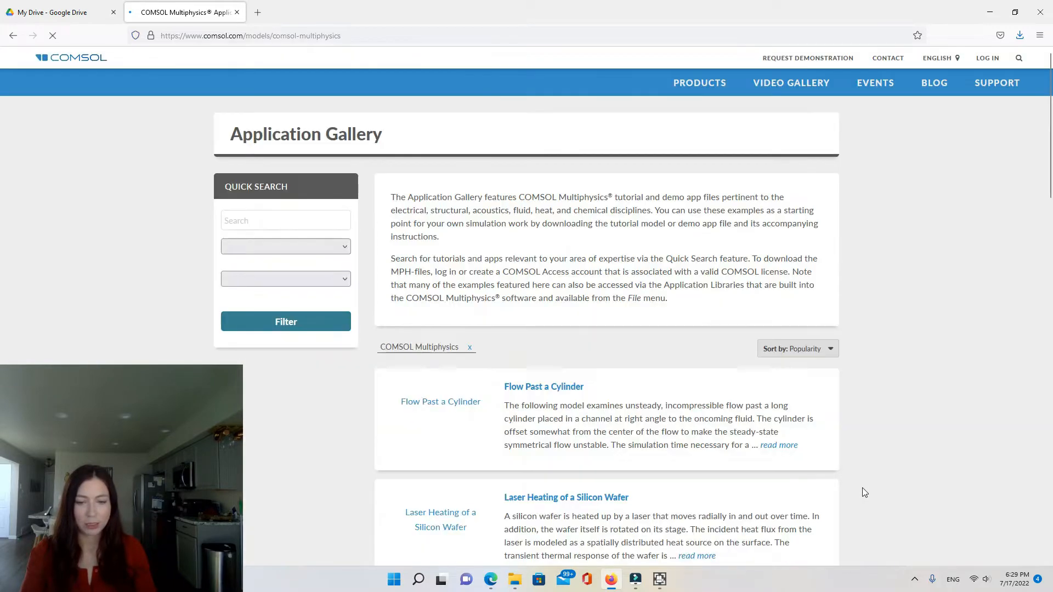
Look through the first page of filtered models and go to the next page of results
scroll(860, 487, "down", 15)
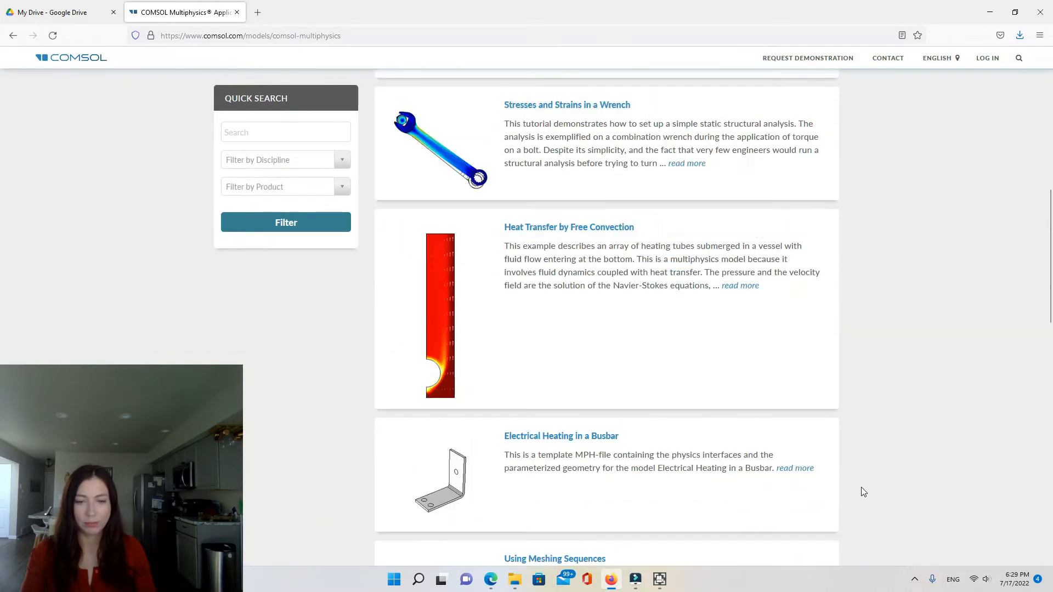
scroll(744, 386, "down", 6)
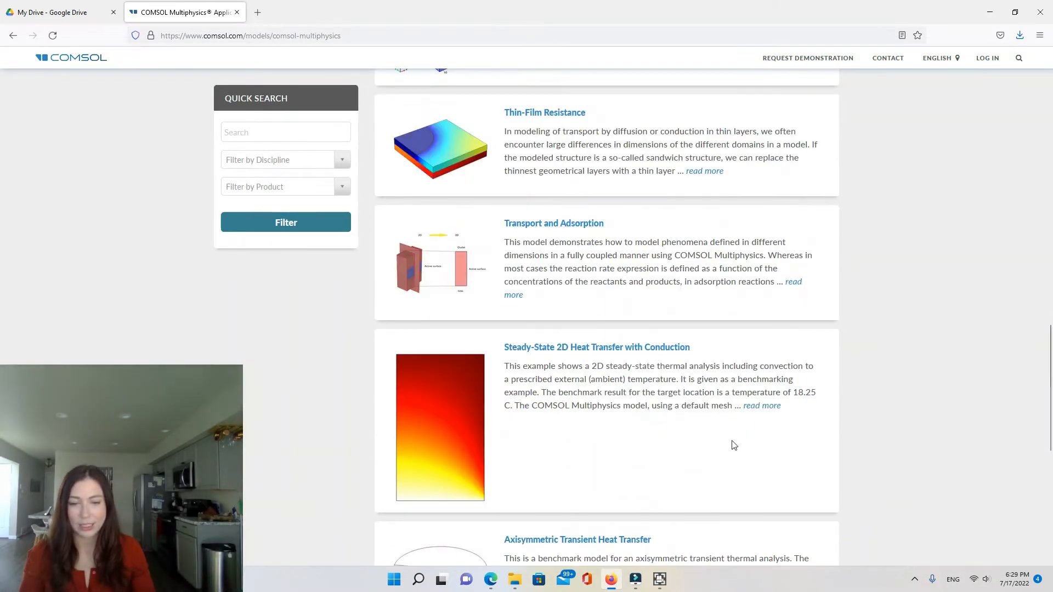
scroll(734, 436, "down", 4)
left_click(671, 400)
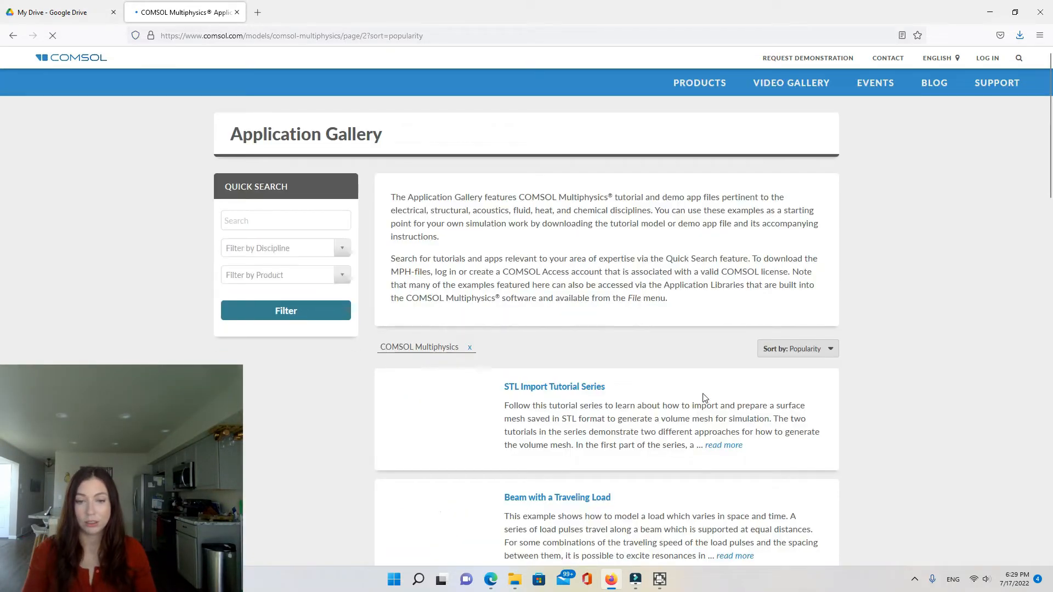
Find the Diffraction Patterns model on the second results page and open its entry
scroll(704, 399, "down", 9)
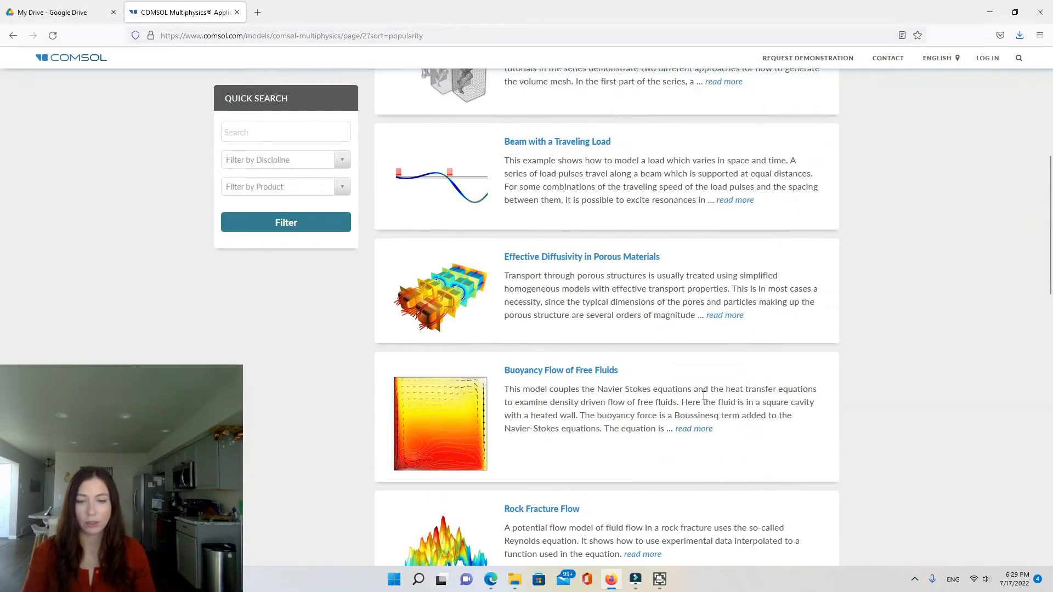
scroll(704, 399, "down", 5)
scroll(704, 400, "down", 1)
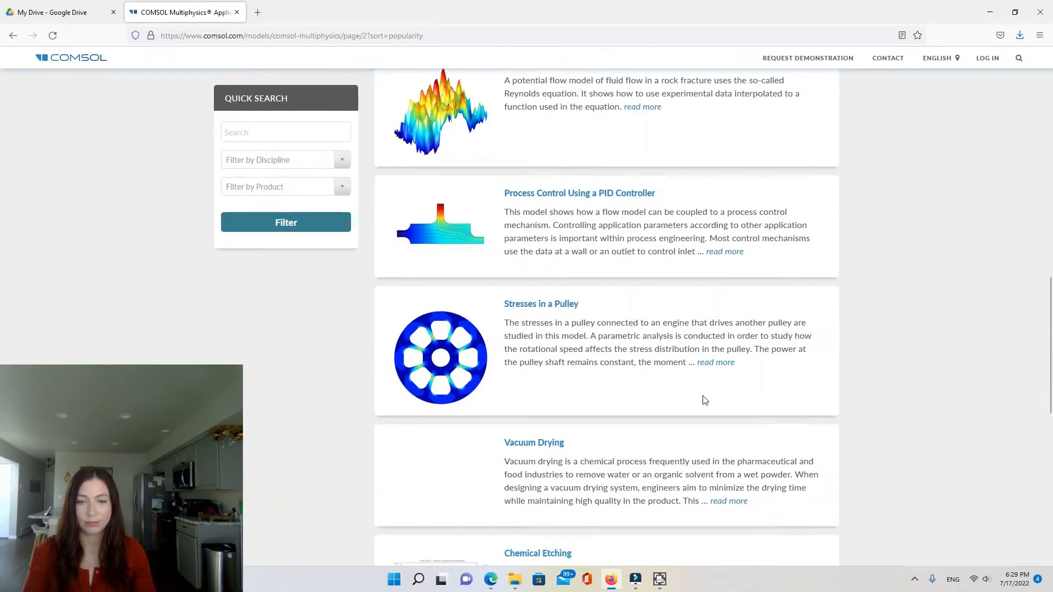
scroll(576, 383, "down", 3)
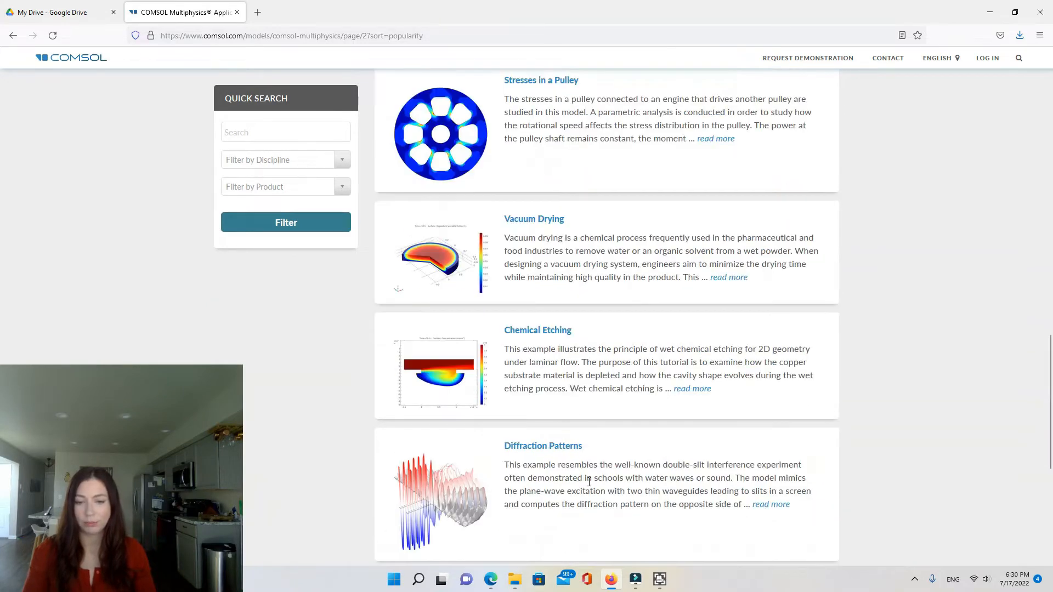
scroll(565, 415, "down", 4)
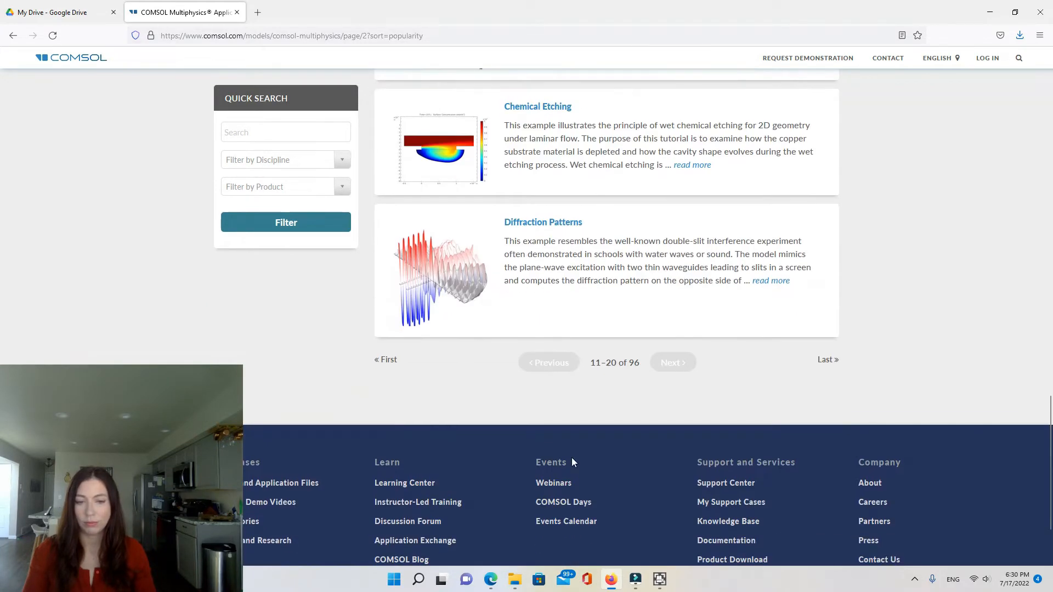
left_click(580, 224)
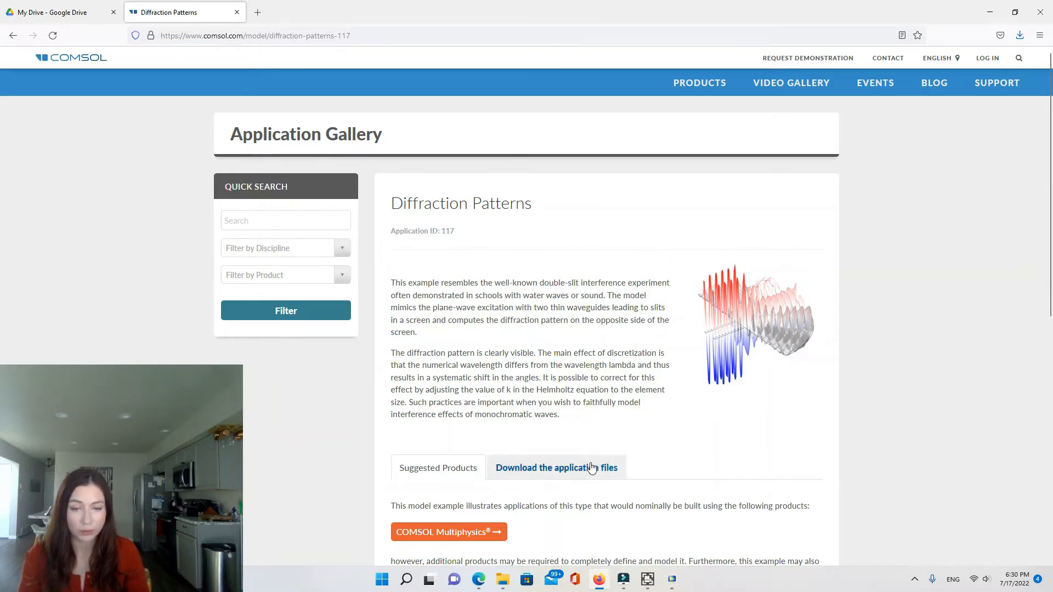
From the application files for COMSOL 6.0, open the documentation models.mph.diffraction_patterns.pdf
scroll(595, 469, "down", 4)
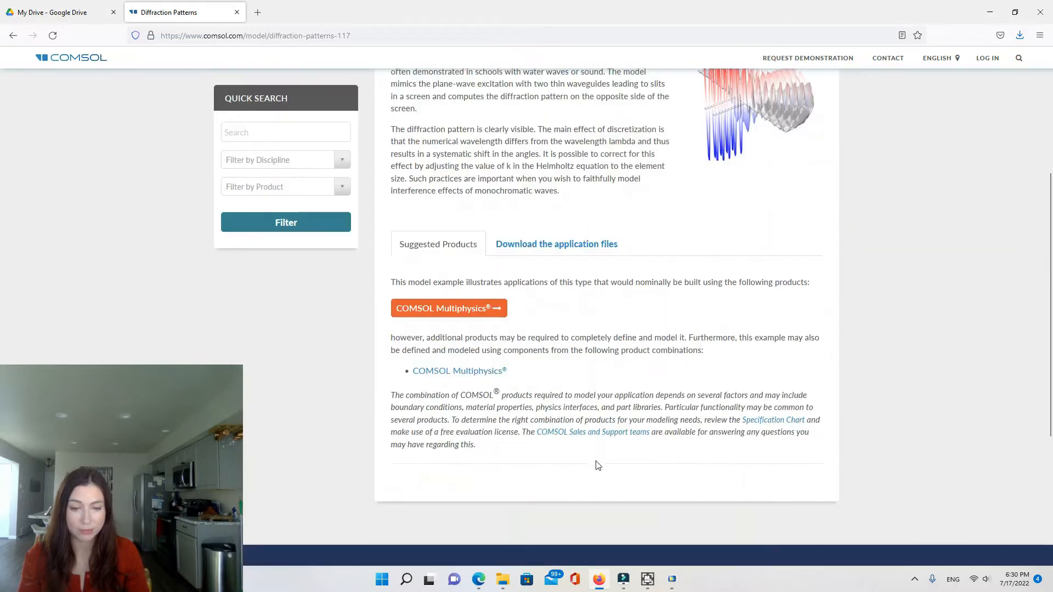
left_click(550, 249)
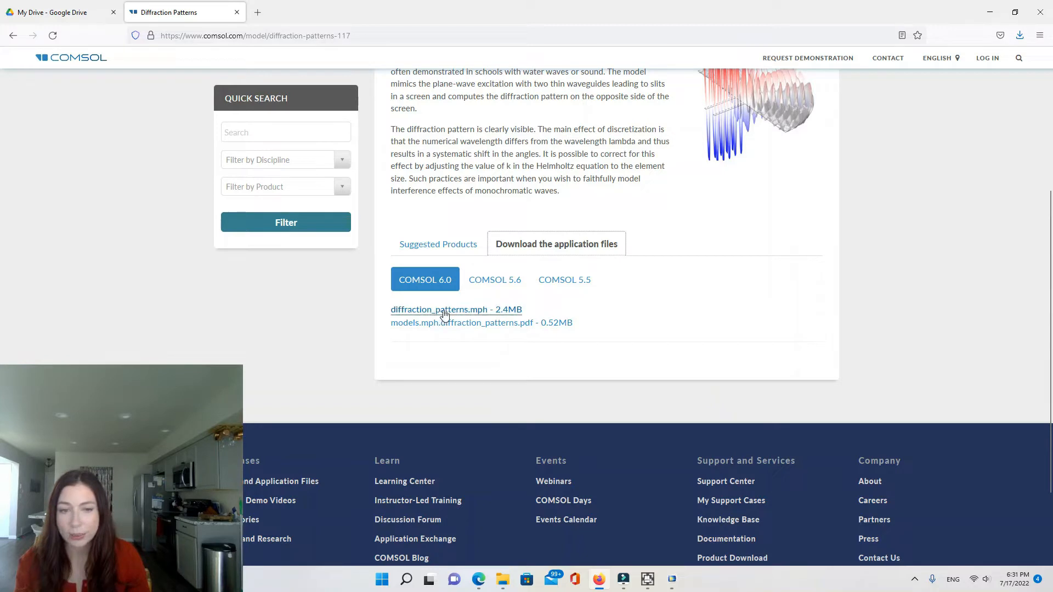
left_click(441, 324)
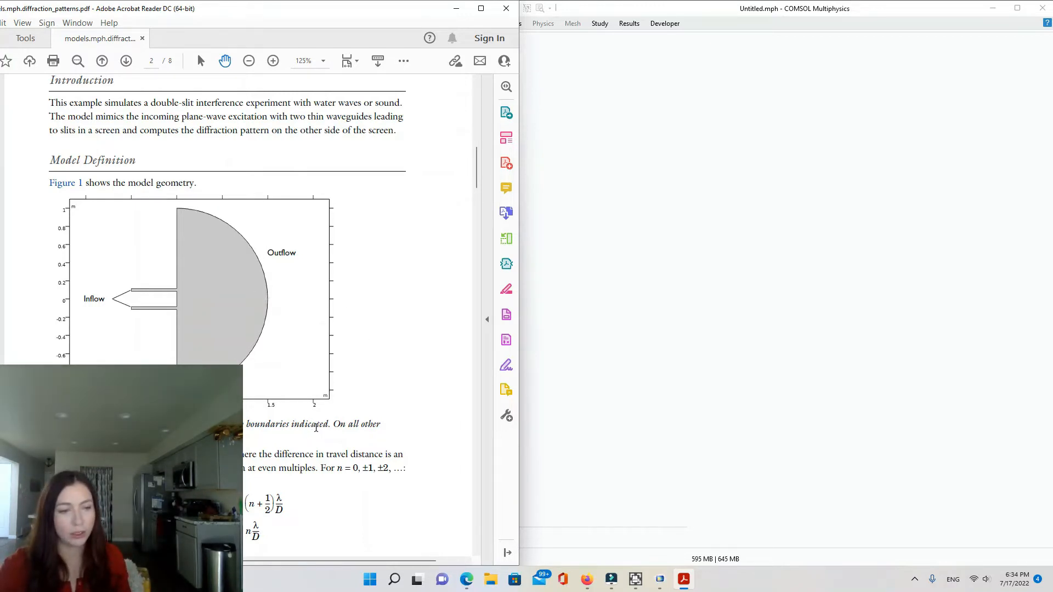
Read the PDF's Model Definition section, including the geometry figure and the formulas for amplitude minima and maxima
scroll(315, 424, "down", 3)
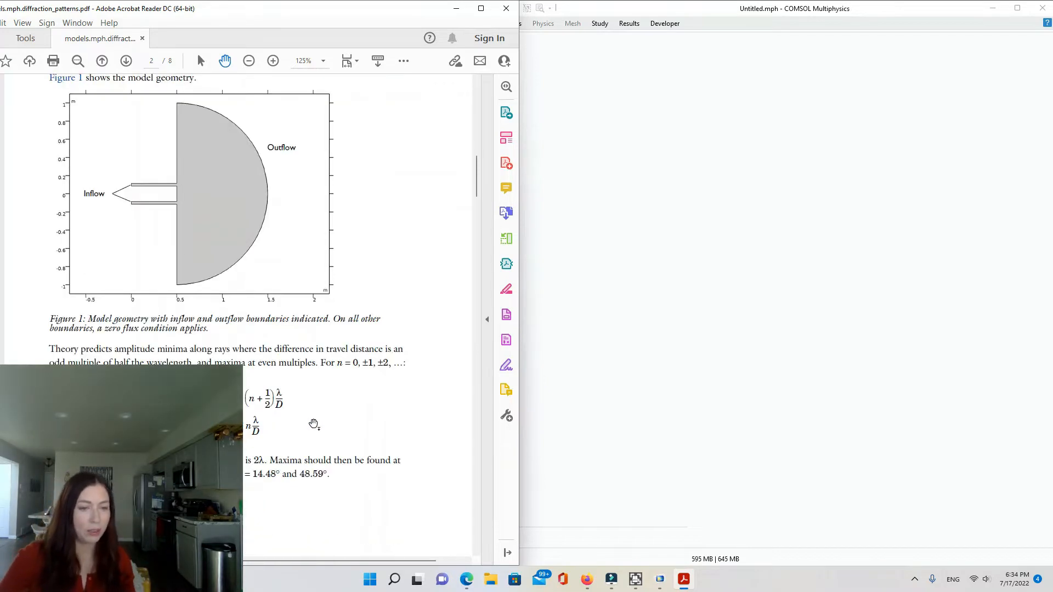
scroll(313, 424, "down", 2)
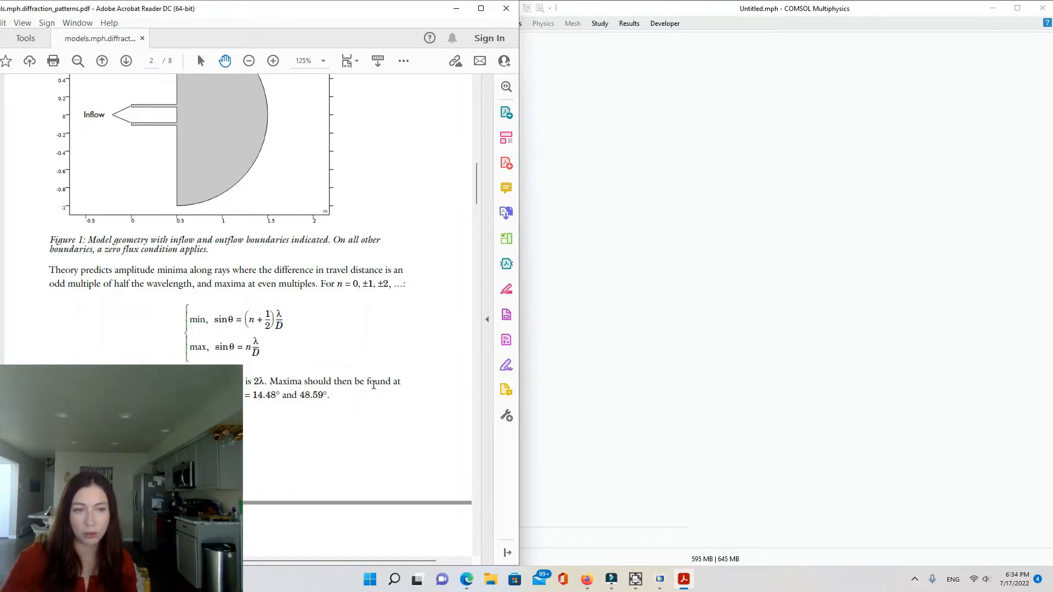
scroll(172, 319, "up", 3)
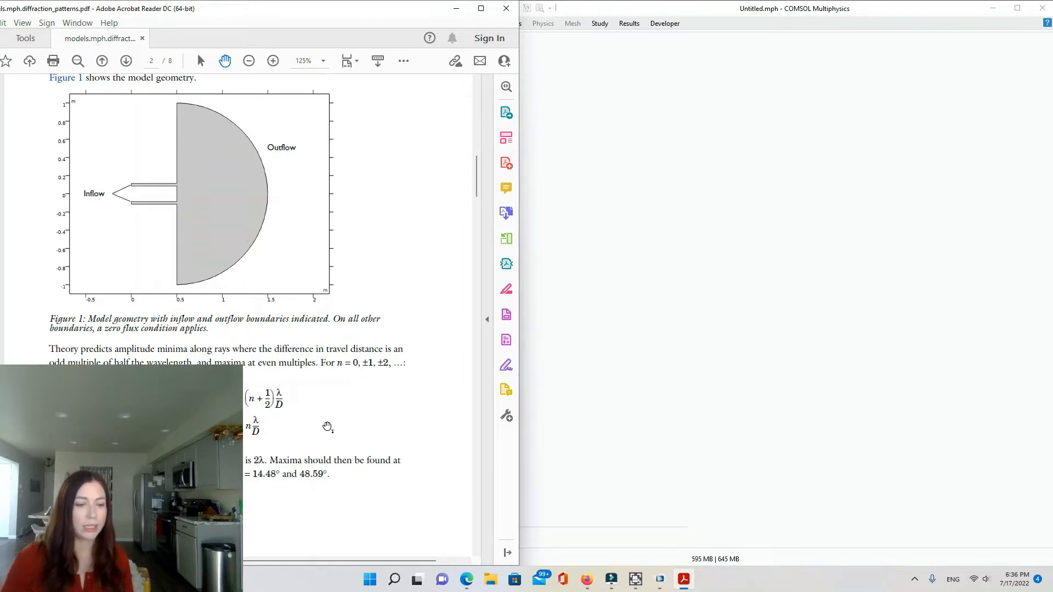
scroll(327, 427, "down", 5)
scroll(327, 427, "down", 5)
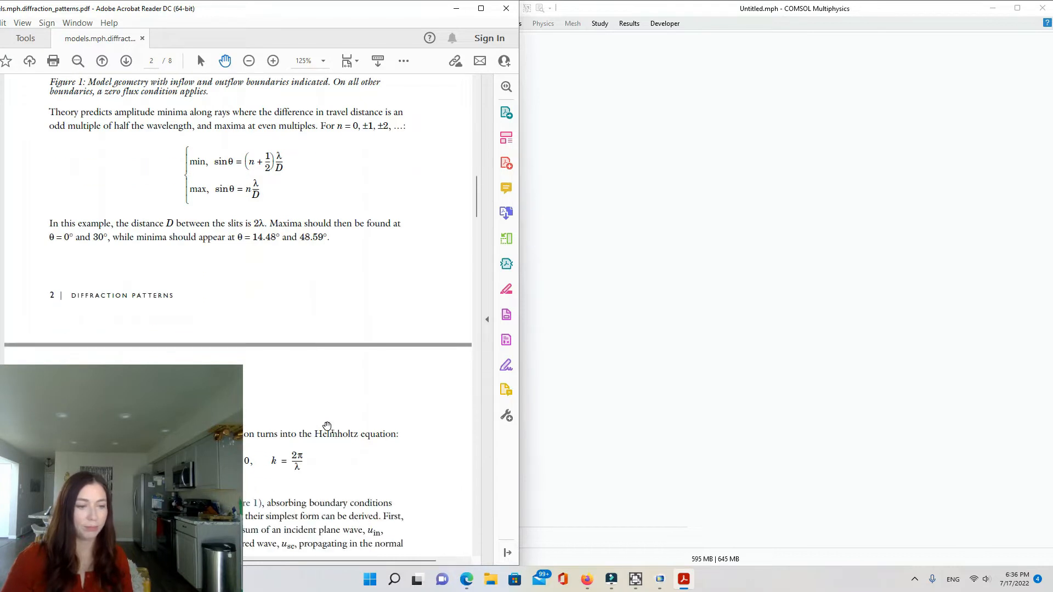
Examine the Helmholtz equation and boundary conditions on page 3, referring back to the introduction and model geometry
scroll(327, 428, "down", 1)
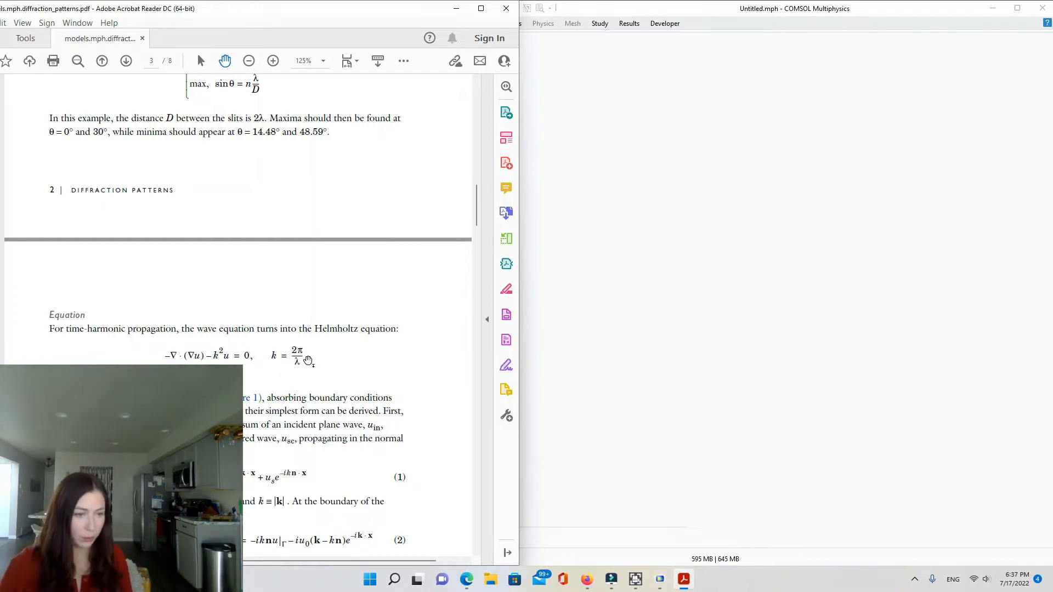
scroll(350, 444, "down", 2)
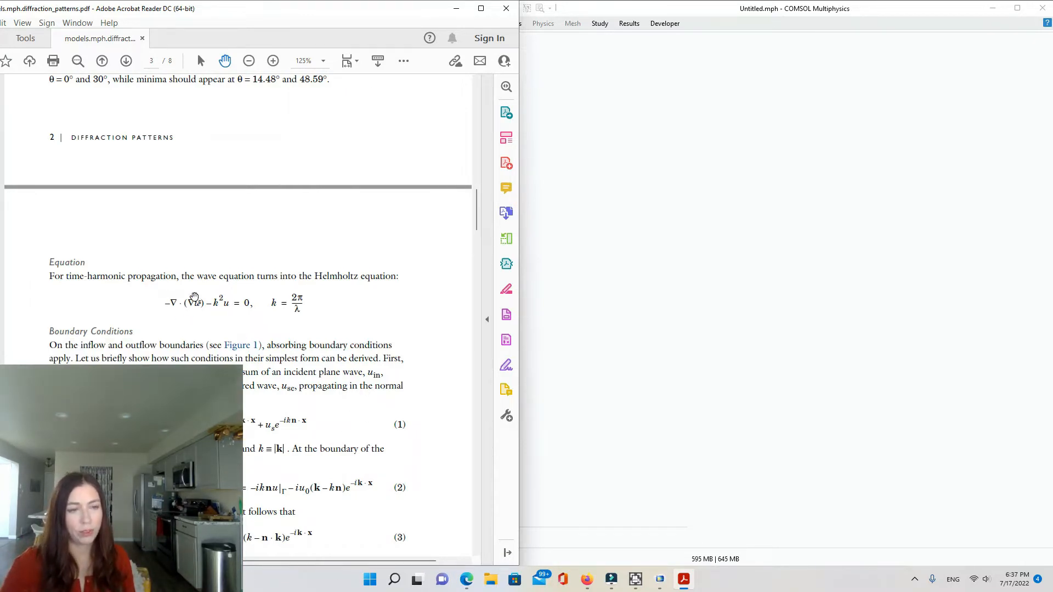
scroll(194, 301, "down", 4)
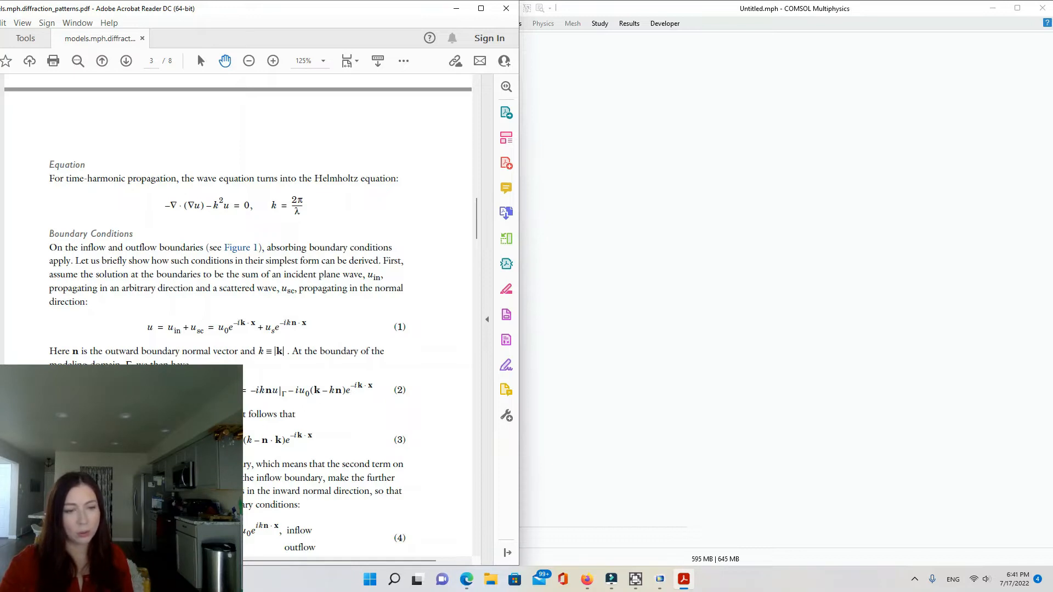
scroll(326, 427, "down", 3)
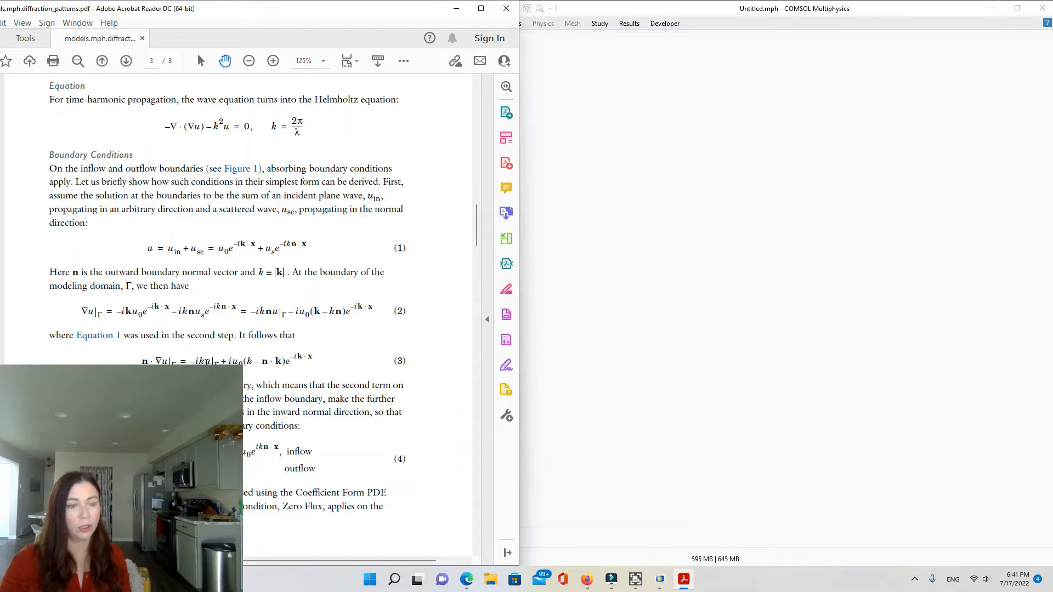
scroll(237, 318, "up", 8)
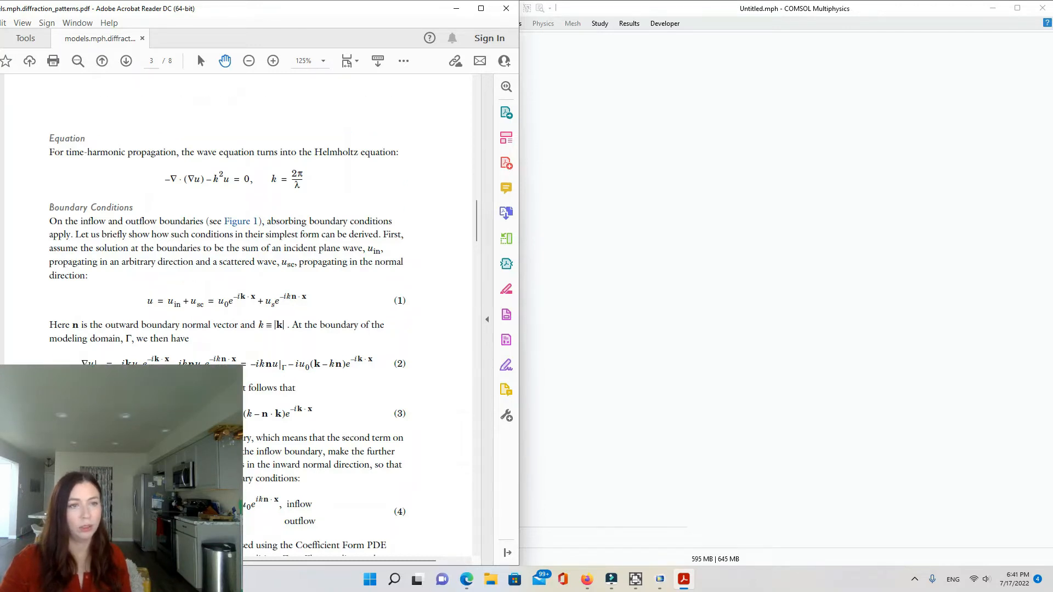
scroll(237, 316, "up", 6)
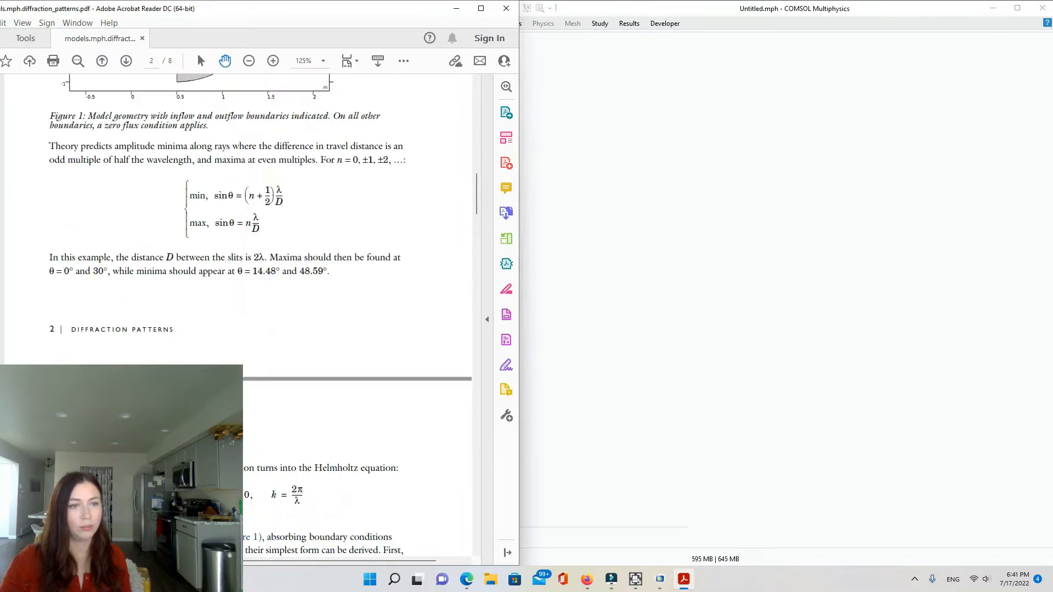
scroll(238, 316, "up", 9)
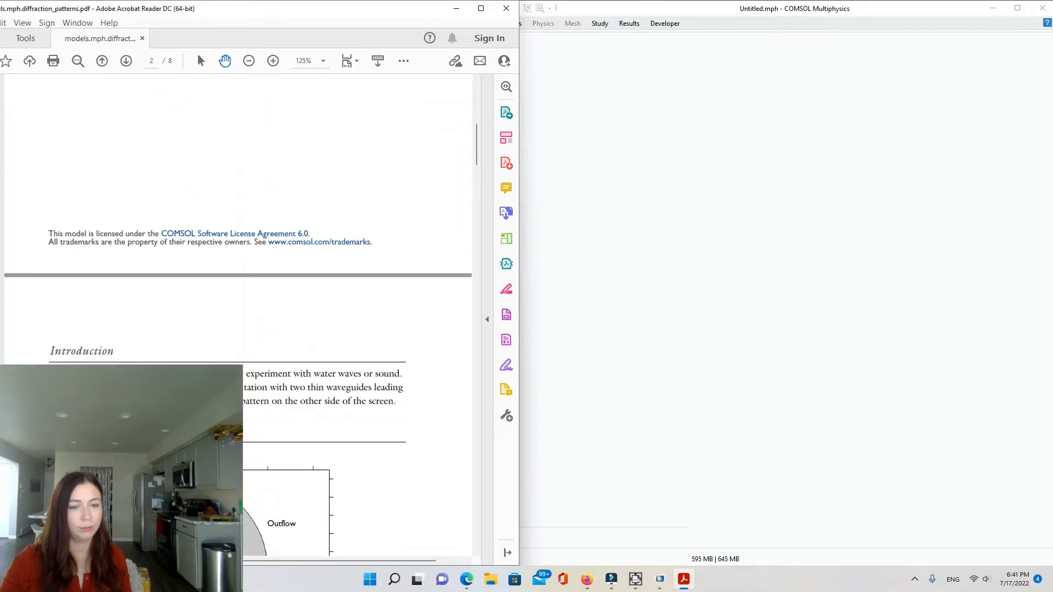
scroll(307, 392, "down", 17)
Switch to the browser's Wikipedia article on the Helmholtz equation, review its derivation and separation of variables, and return to the PDF
scroll(297, 395, "down", 6)
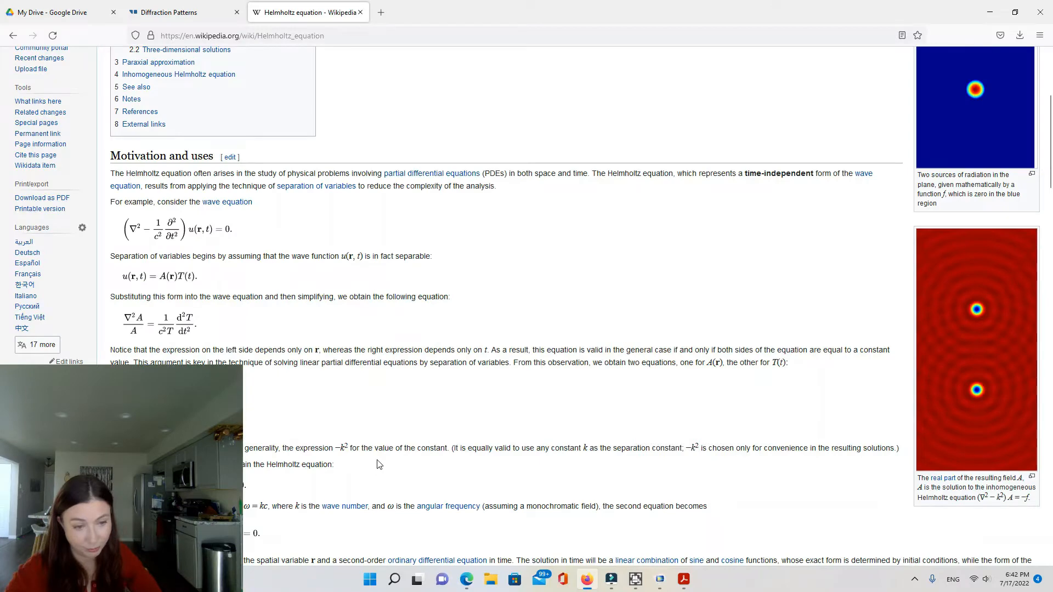
scroll(379, 464, "down", 4)
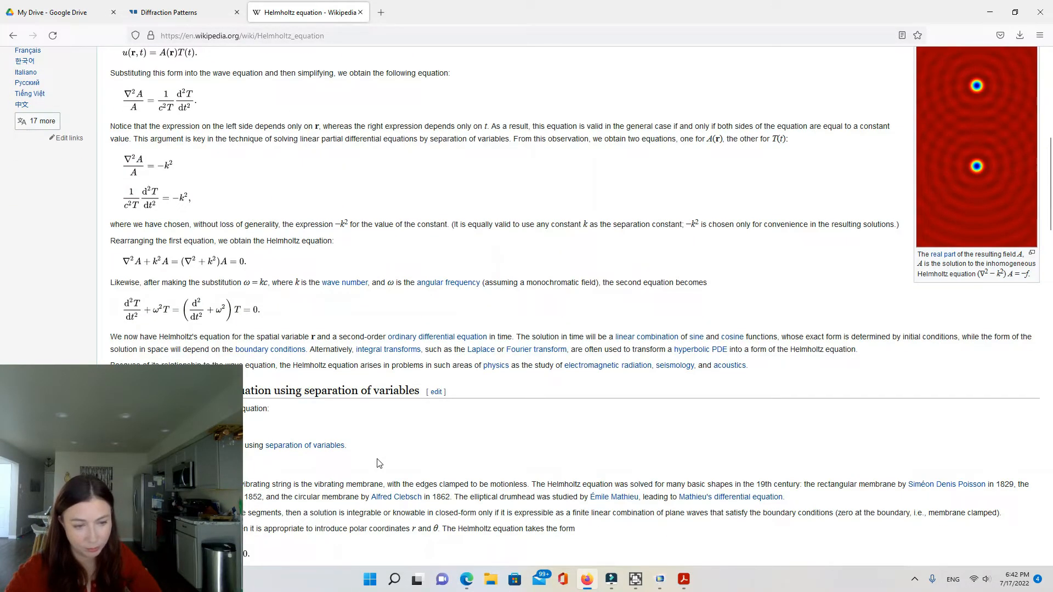
scroll(380, 465, "down", 4)
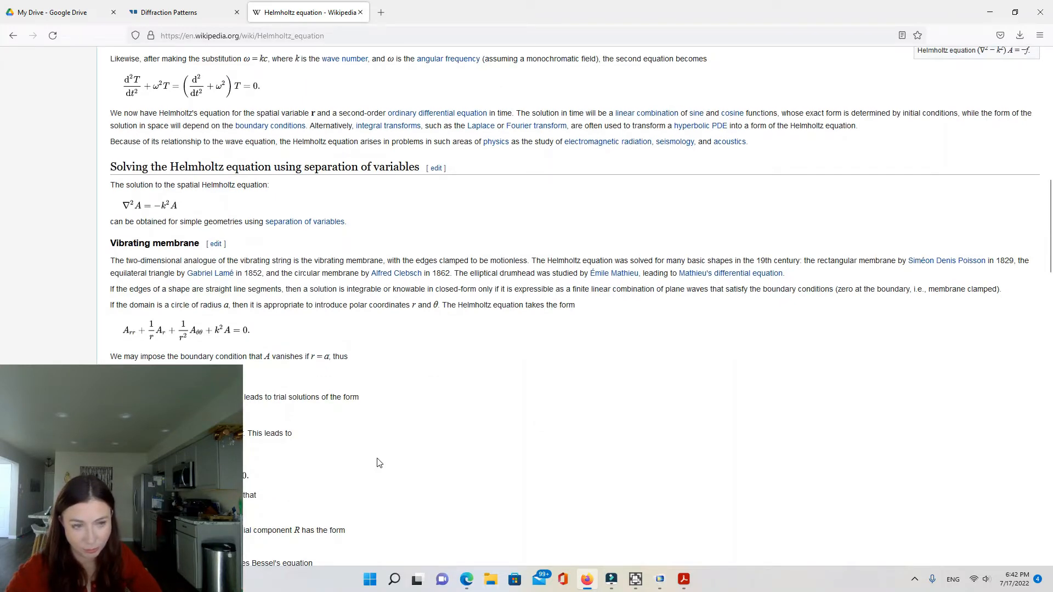
scroll(380, 463, "down", 5)
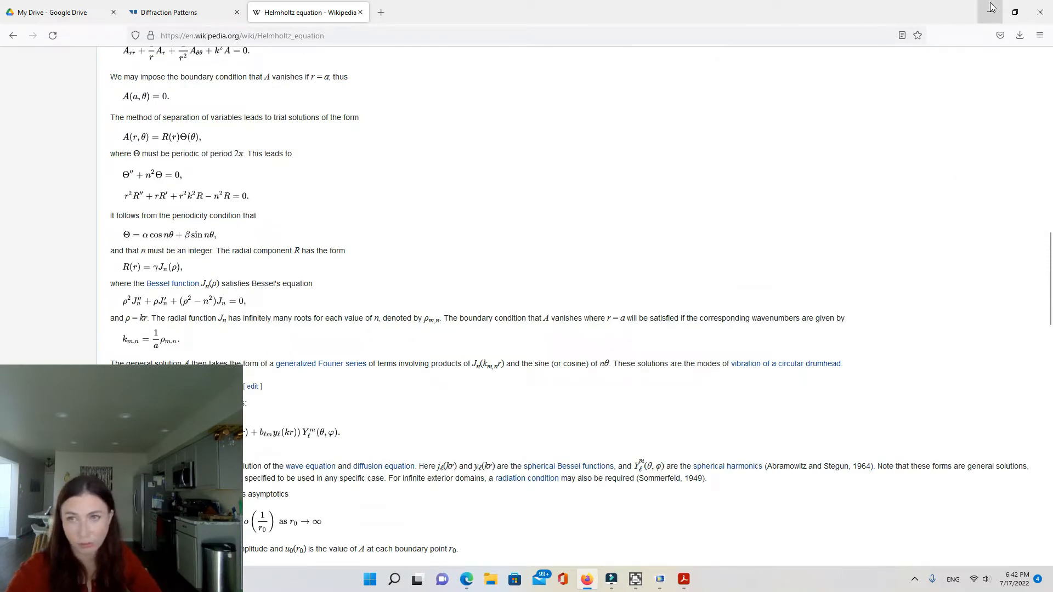
left_click(1015, 12)
left_click(948, 67)
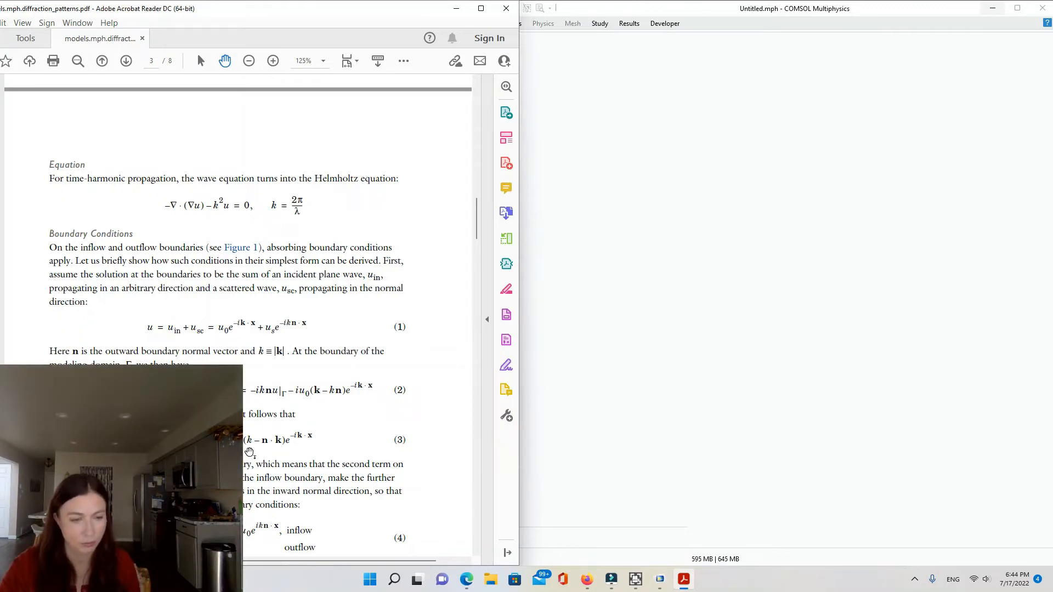
Study the inflow and outflow boundary conditions and the double-slit result plot in the PDF, and return to the boundary equations
scroll(284, 456, "down", 2)
scroll(265, 447, "down", 2)
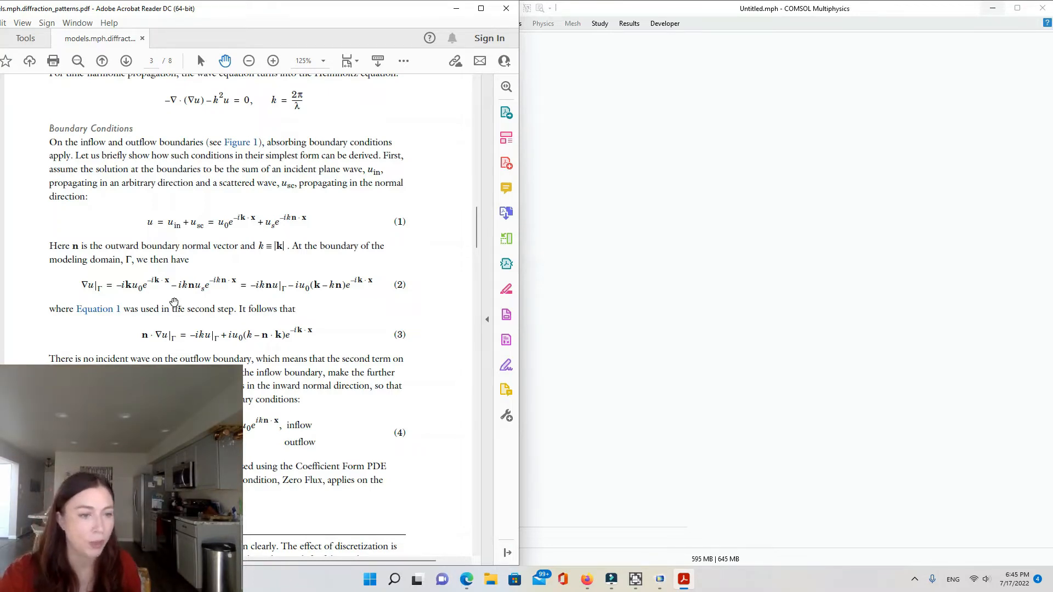
scroll(367, 436, "down", 2)
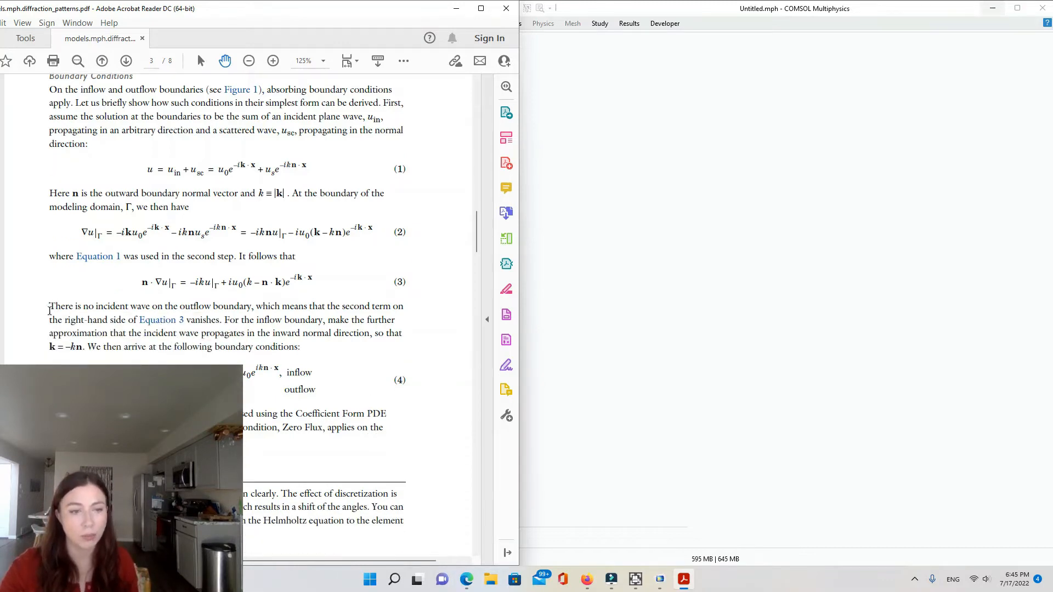
scroll(302, 334, "down", 2)
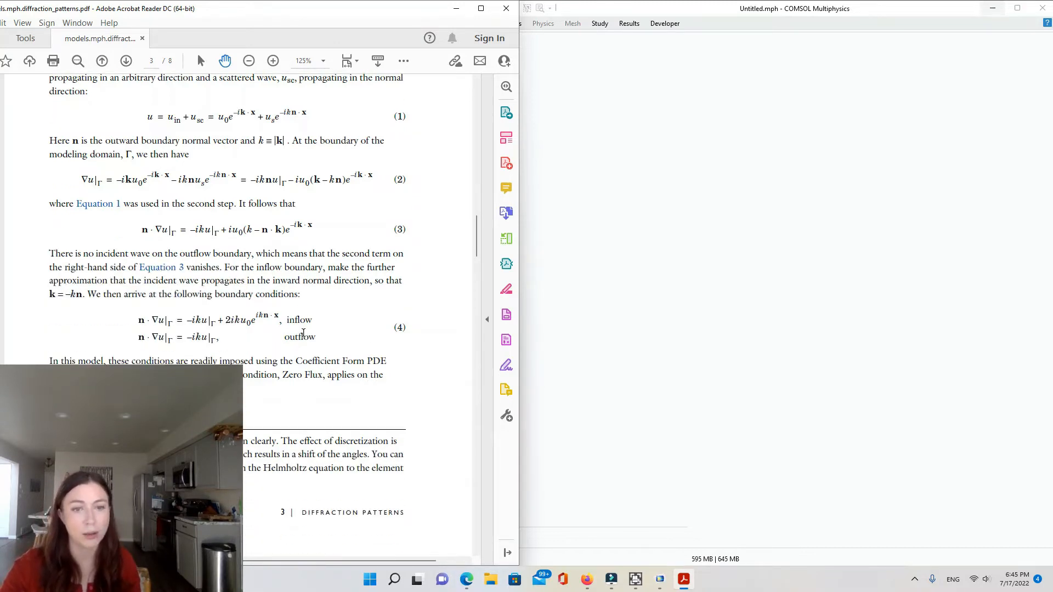
scroll(322, 332, "down", 3)
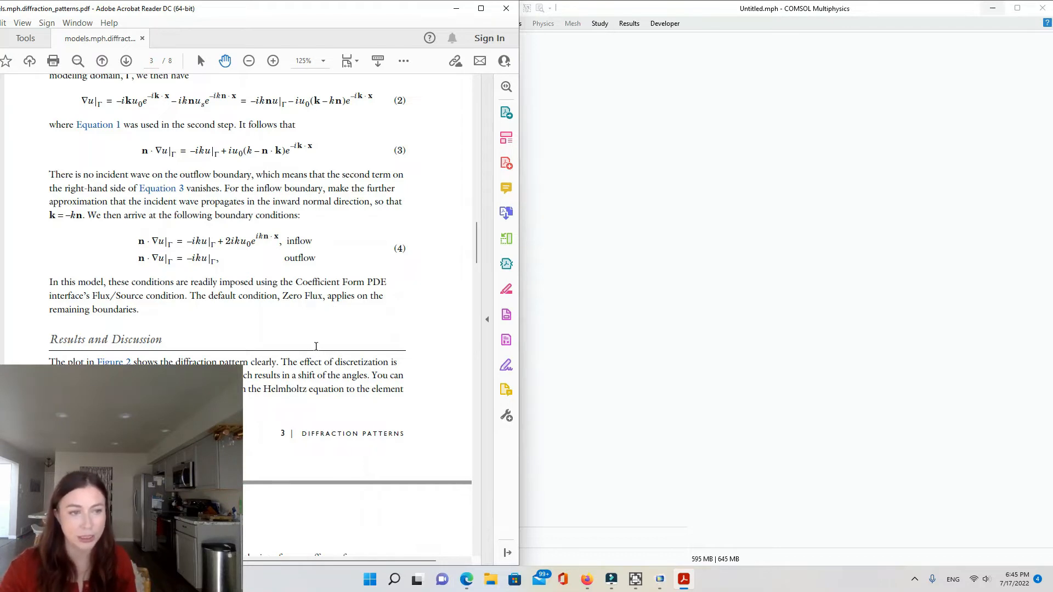
scroll(264, 261, "down", 5)
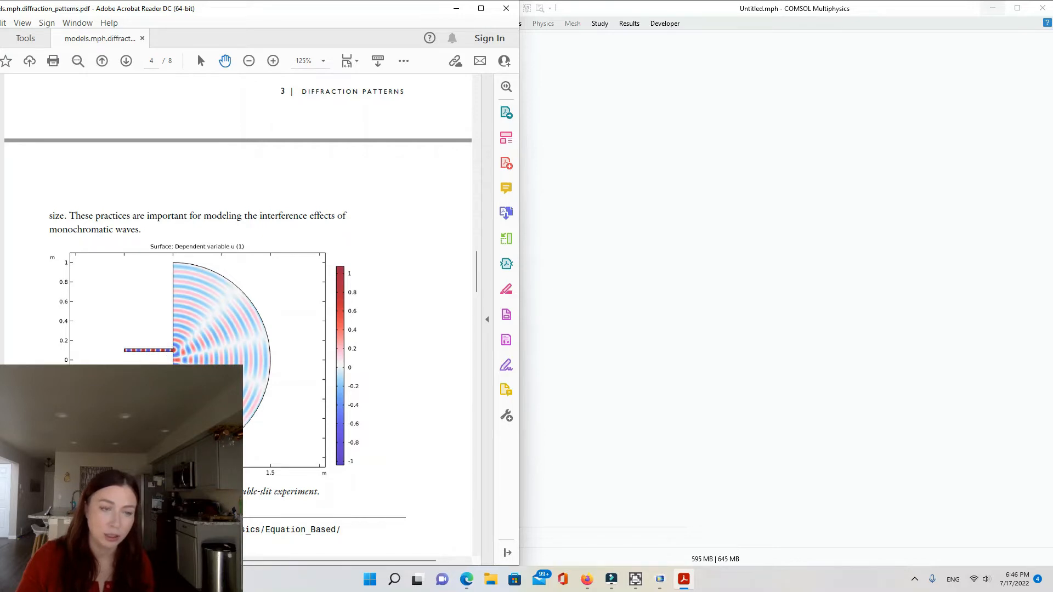
scroll(236, 318, "up", 5)
scroll(235, 318, "up", 10)
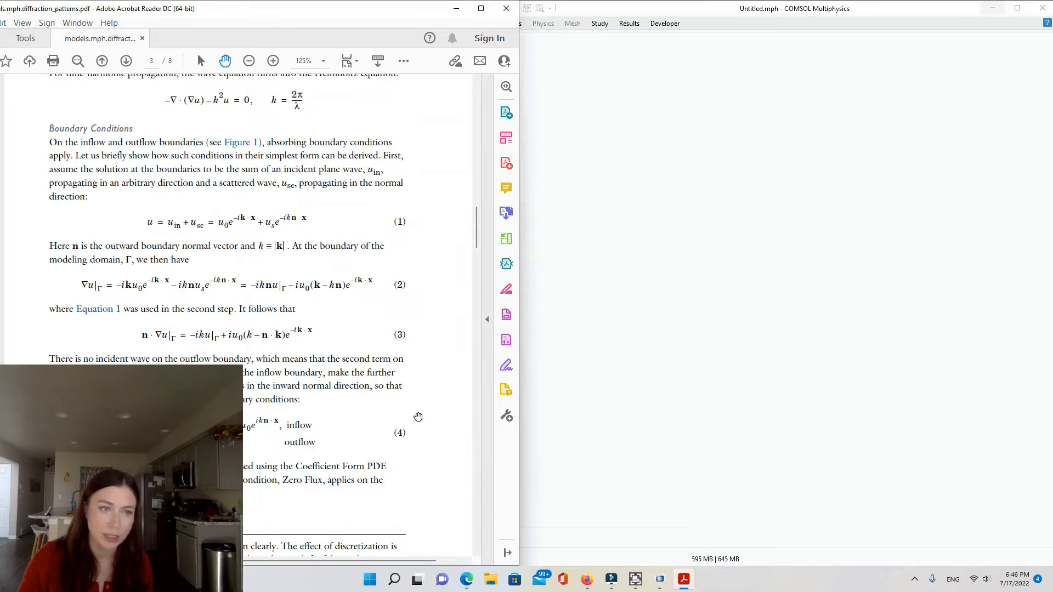
Find the PDF's Modeling Instructions, switch to COMSOL Multiphysics and start a new model with the Model Wizard
scroll(417, 417, "down", 15)
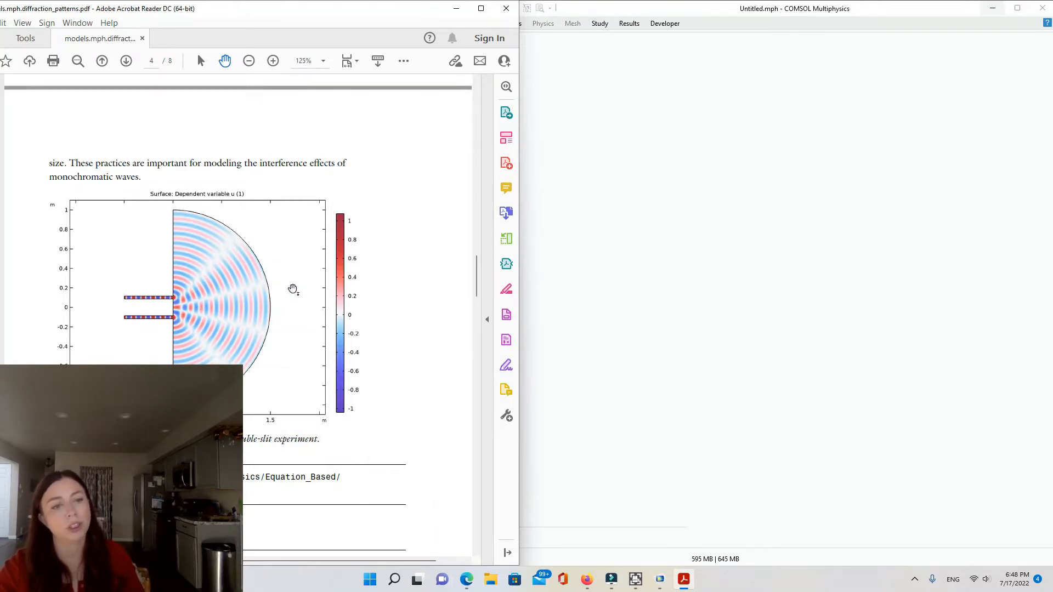
scroll(298, 387, "down", 5)
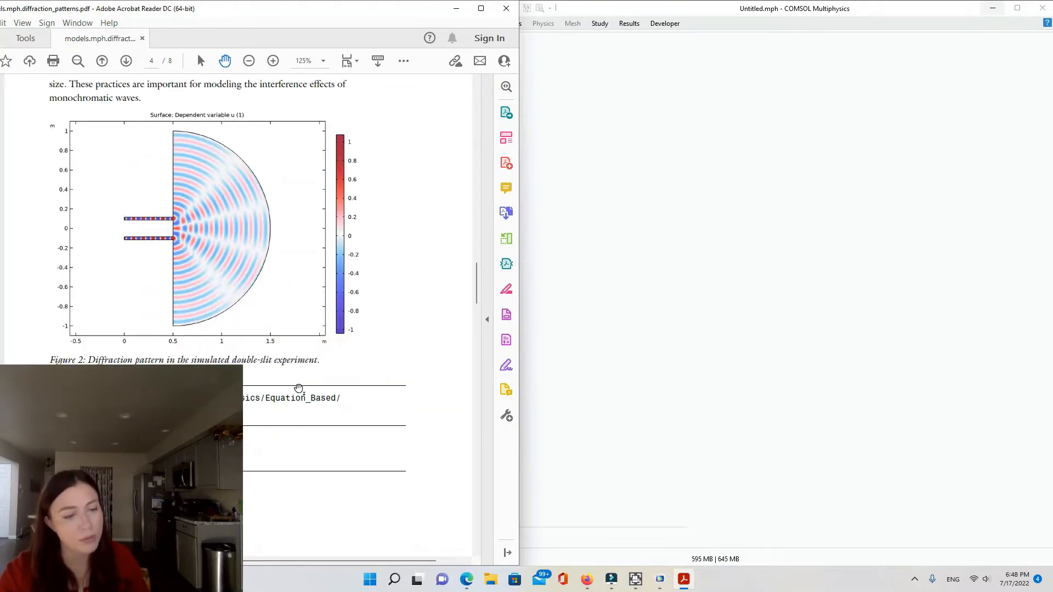
scroll(300, 384, "down", 2)
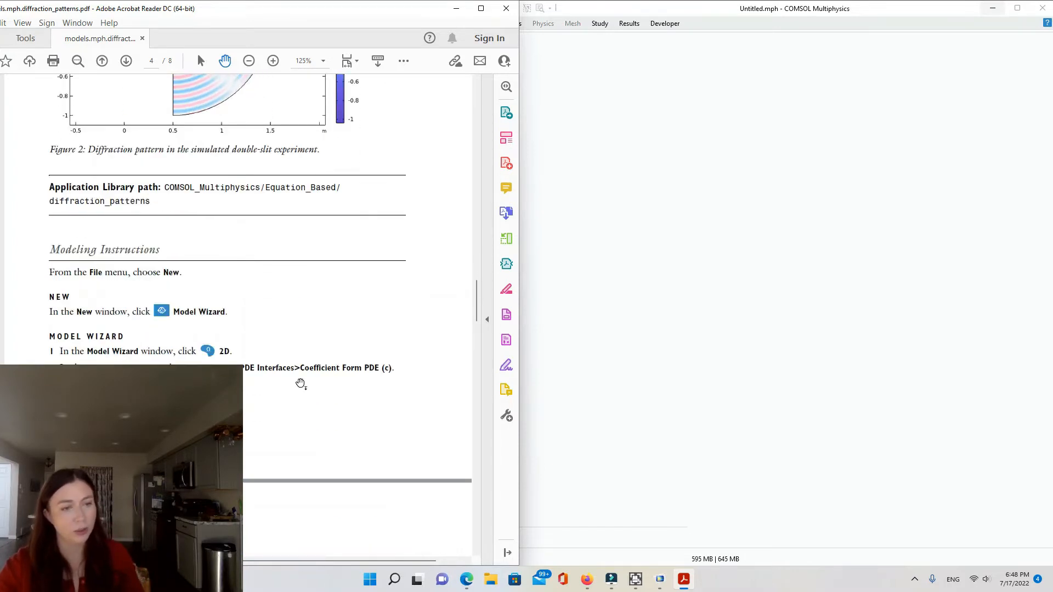
left_click(653, 291)
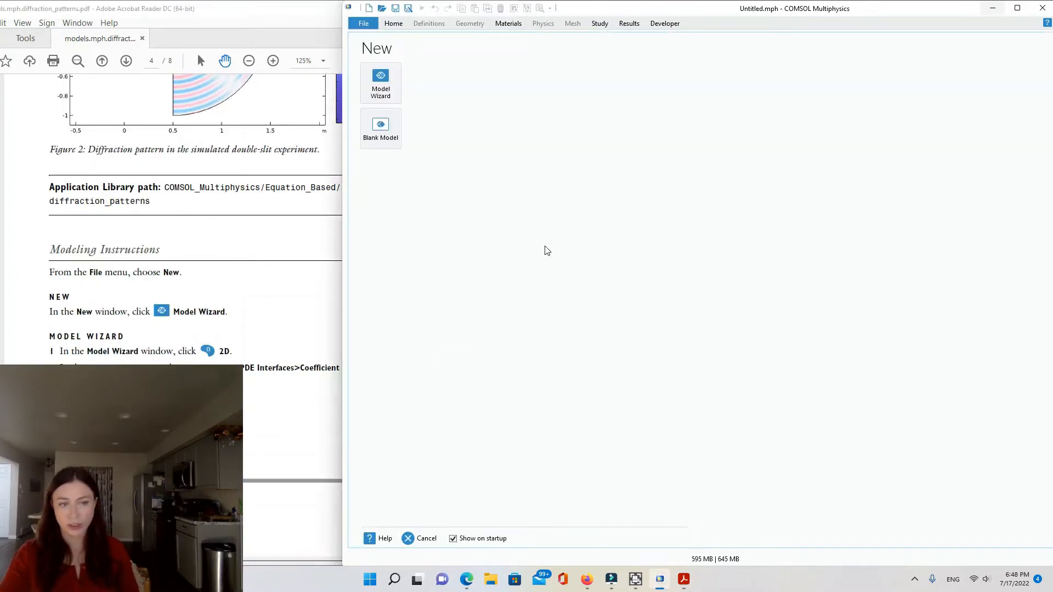
left_click(396, 89)
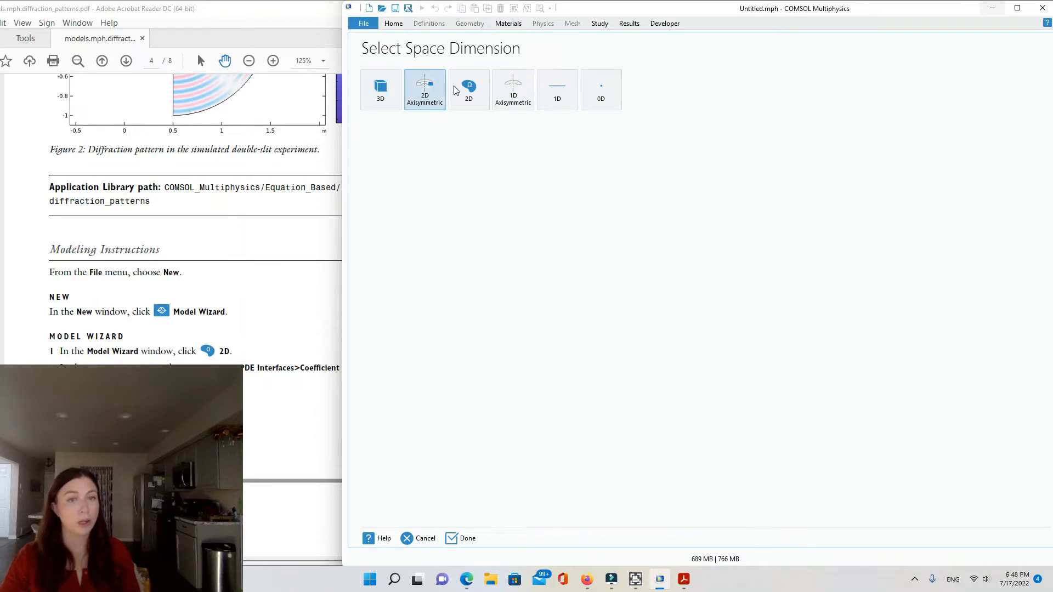
Check the result plot and Model Wizard instructions in the PDF, and choose 2D as the space dimension in COMSOL
left_click(271, 341)
scroll(270, 341, "up", 7)
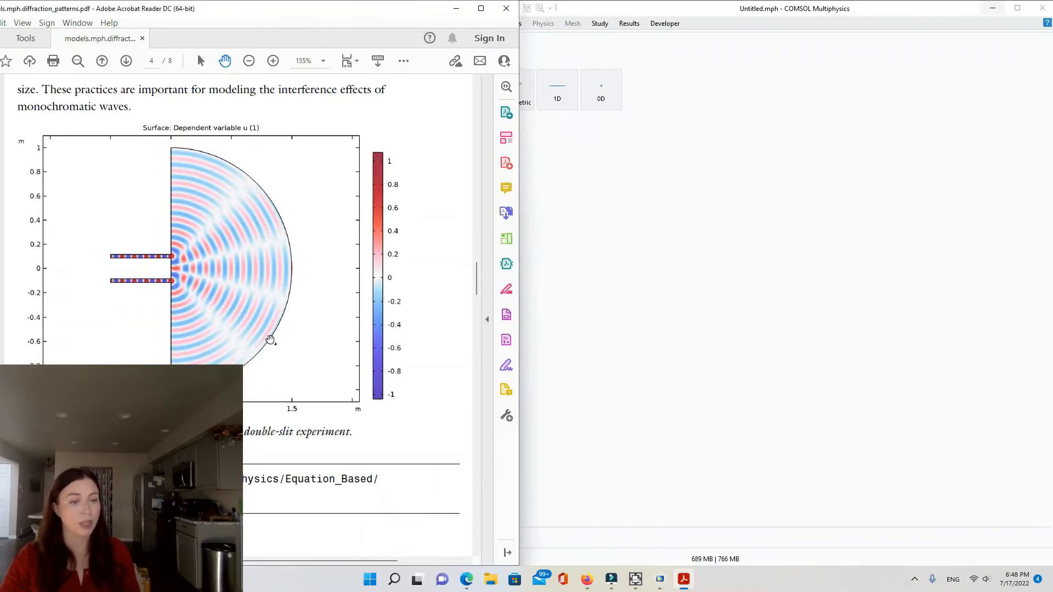
scroll(271, 341, "up", 1)
scroll(274, 340, "down", 3)
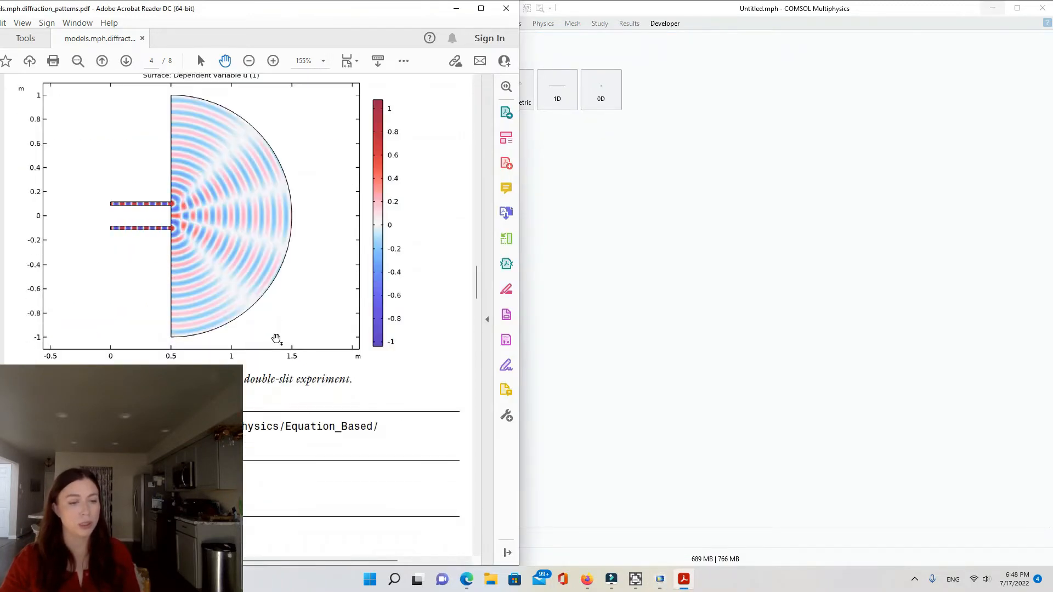
scroll(276, 340, "down", 8)
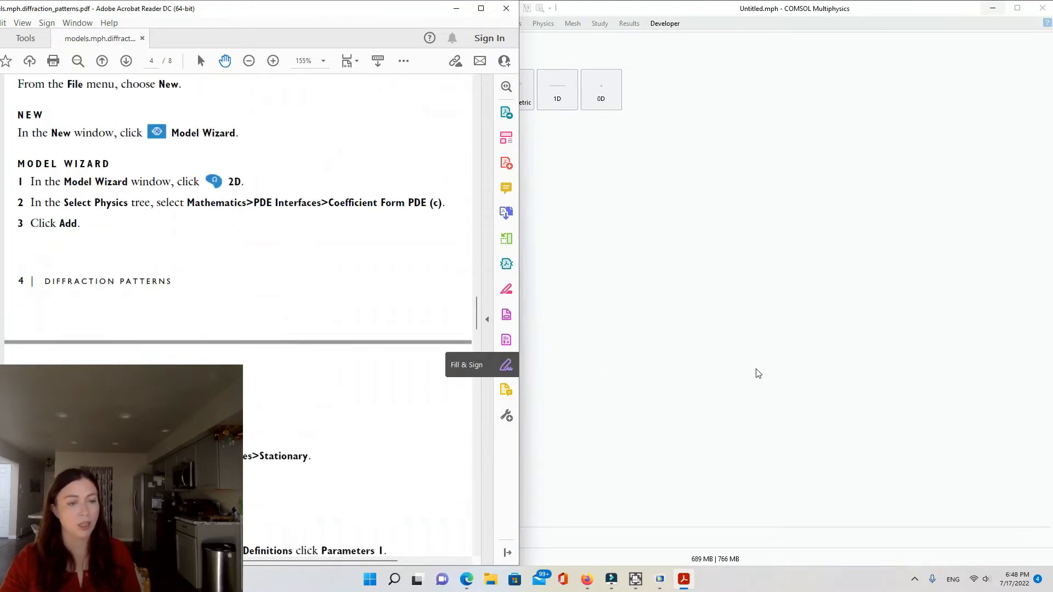
left_click(826, 248)
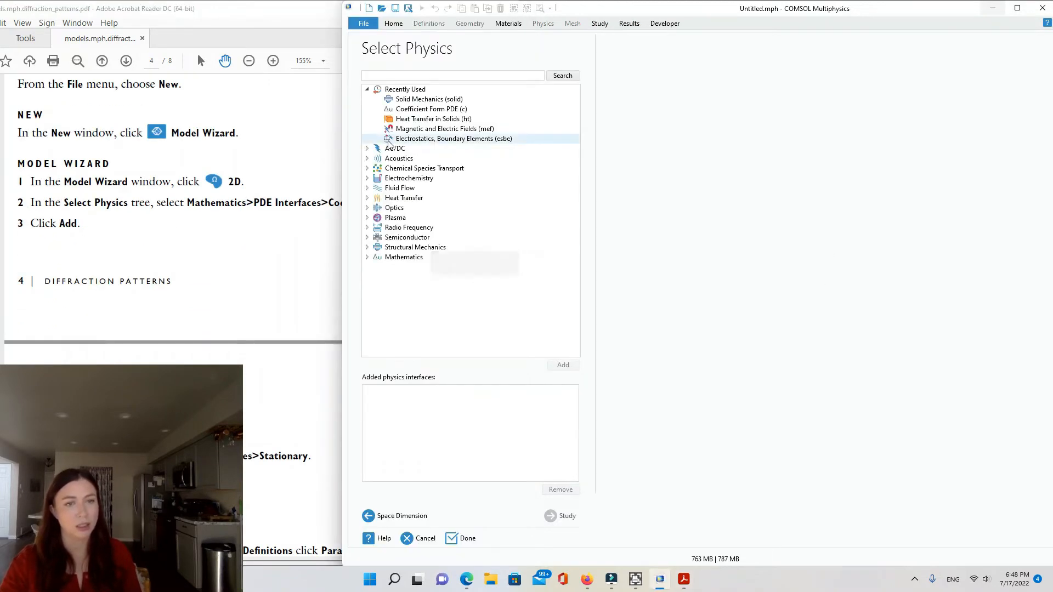
Add the Coefficient Form PDE (c) physics interface from Mathematics > PDE Interfaces to the model
left_click(369, 258)
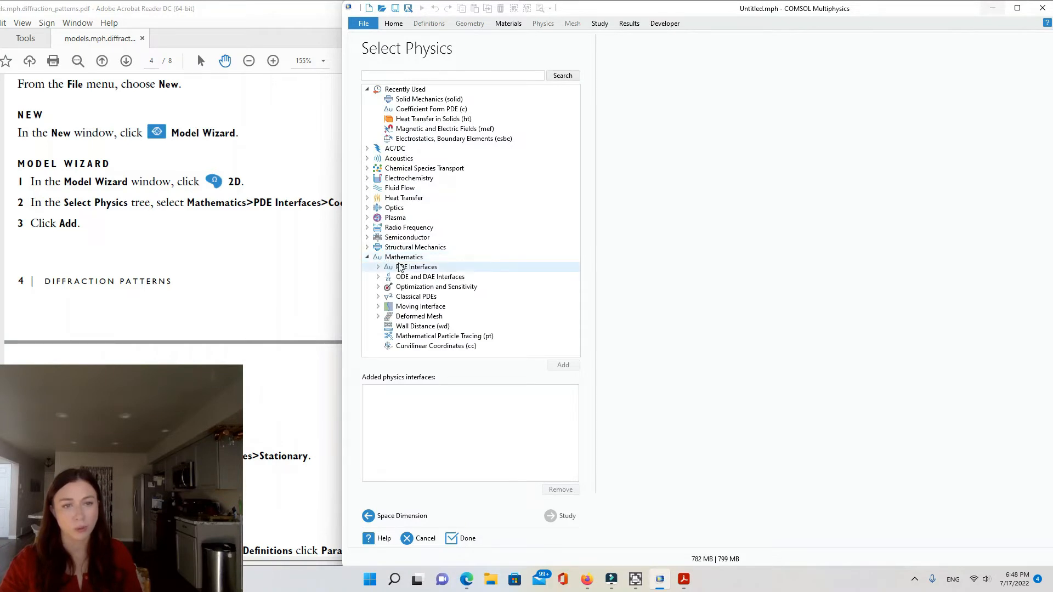
left_click(378, 266)
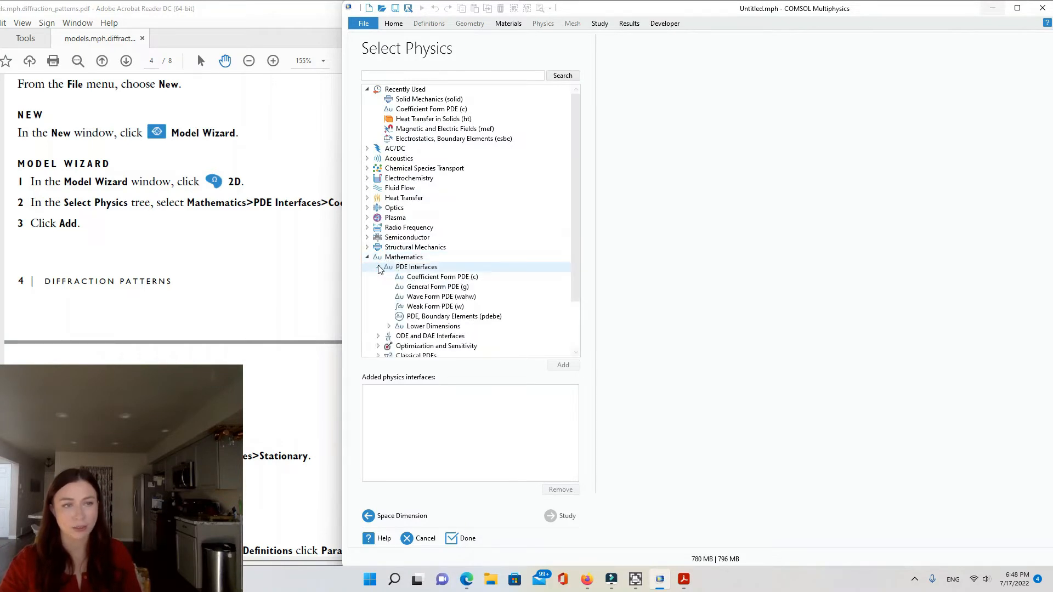
left_click(307, 234)
scroll(307, 234, "down", 1)
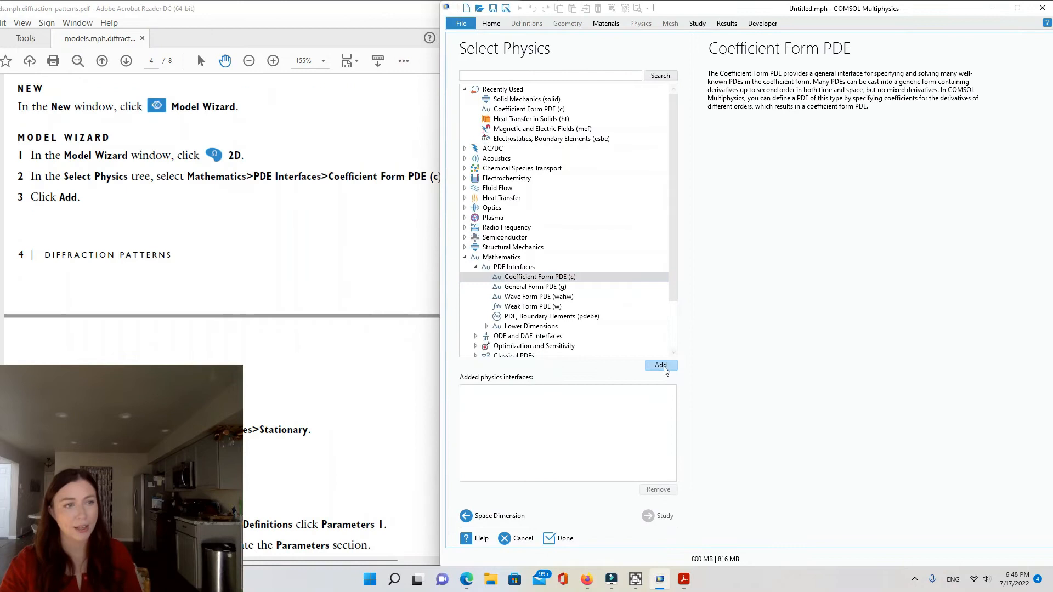
left_click(661, 366)
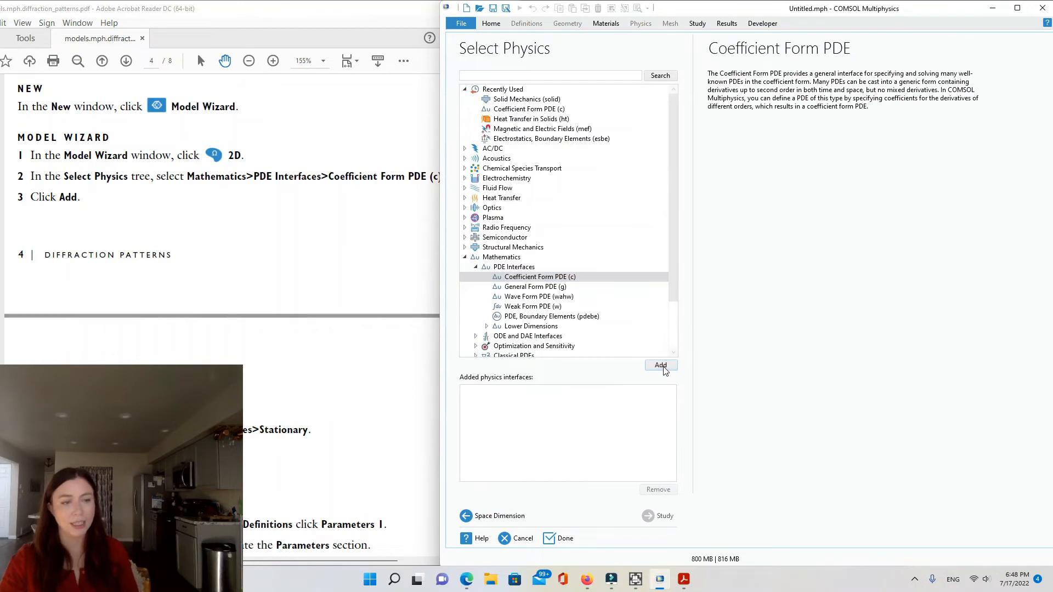
left_click(661, 366)
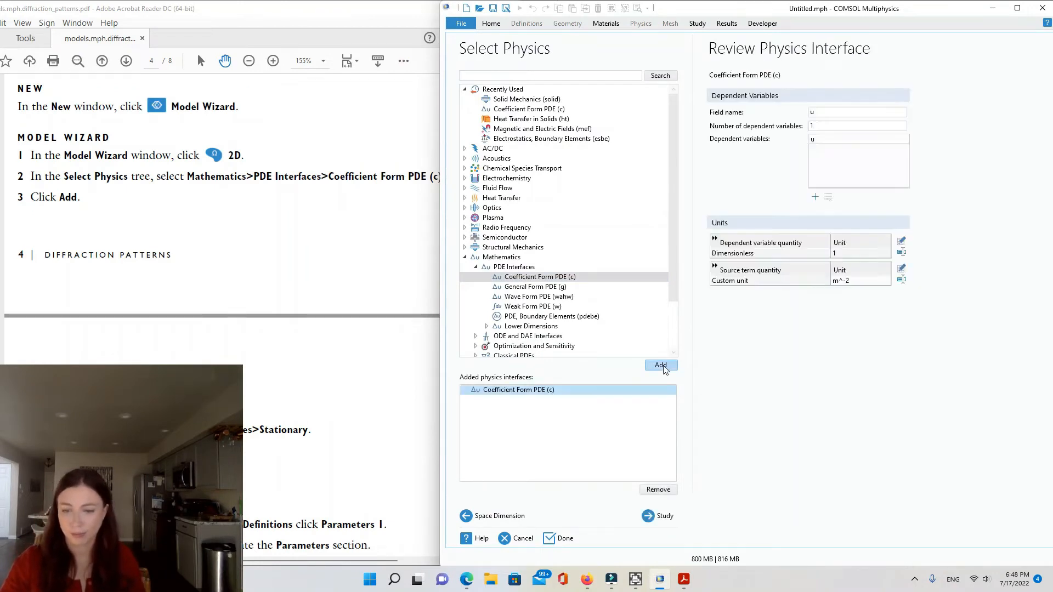
Choose a Stationary study, finish the Model Wizard, and bring the PDF's Global Definitions parameter table into view
left_click(665, 517)
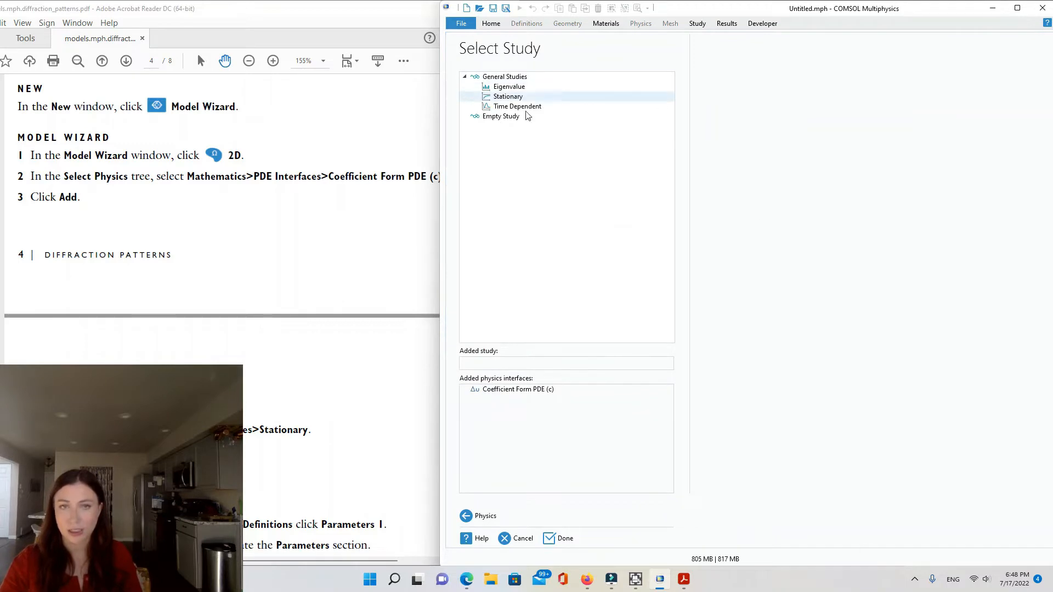
left_click(516, 99)
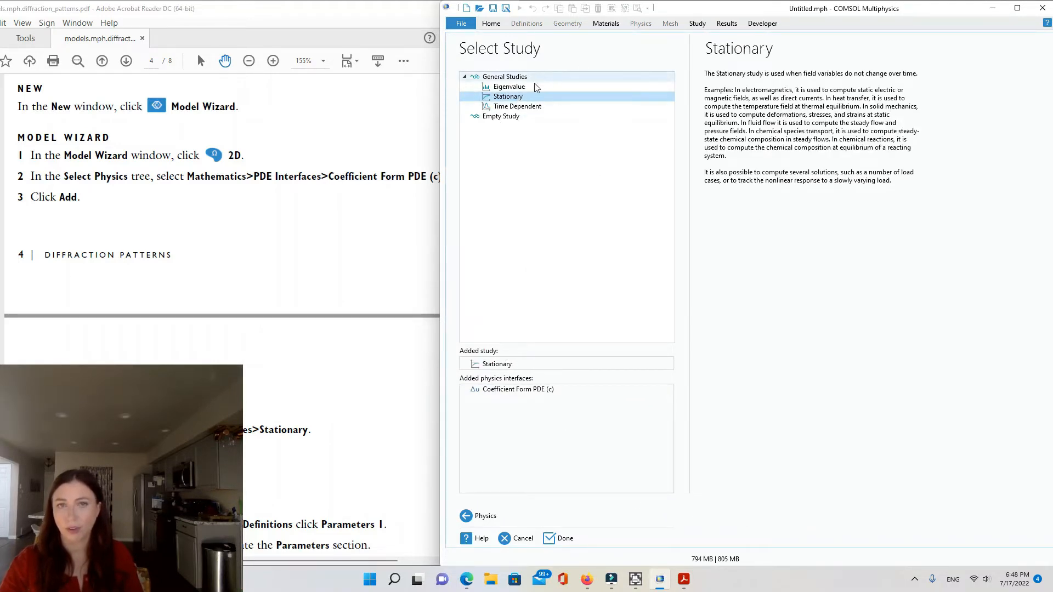
left_click(521, 90)
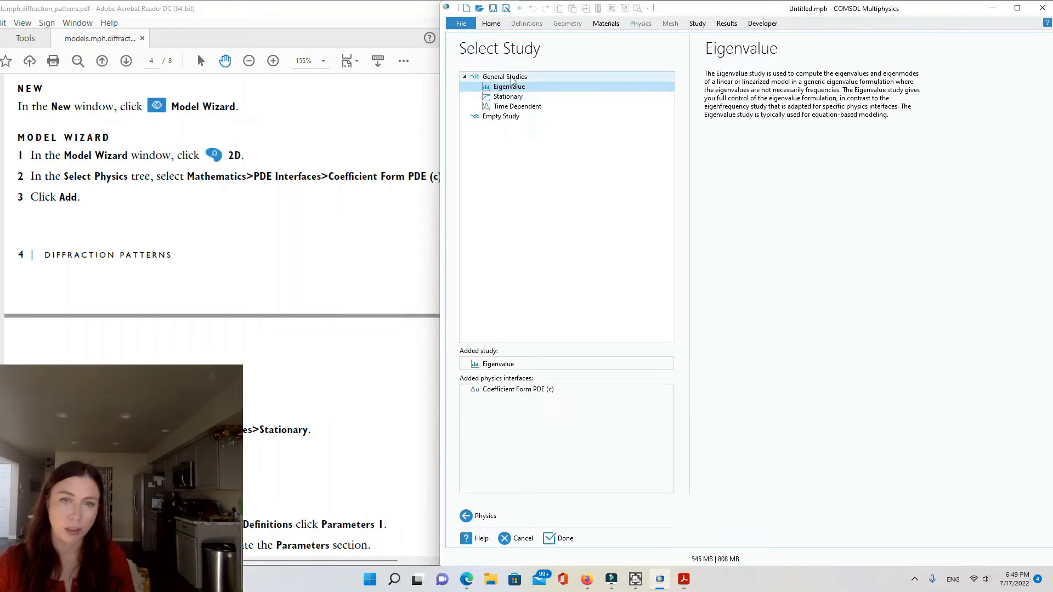
left_click(508, 96)
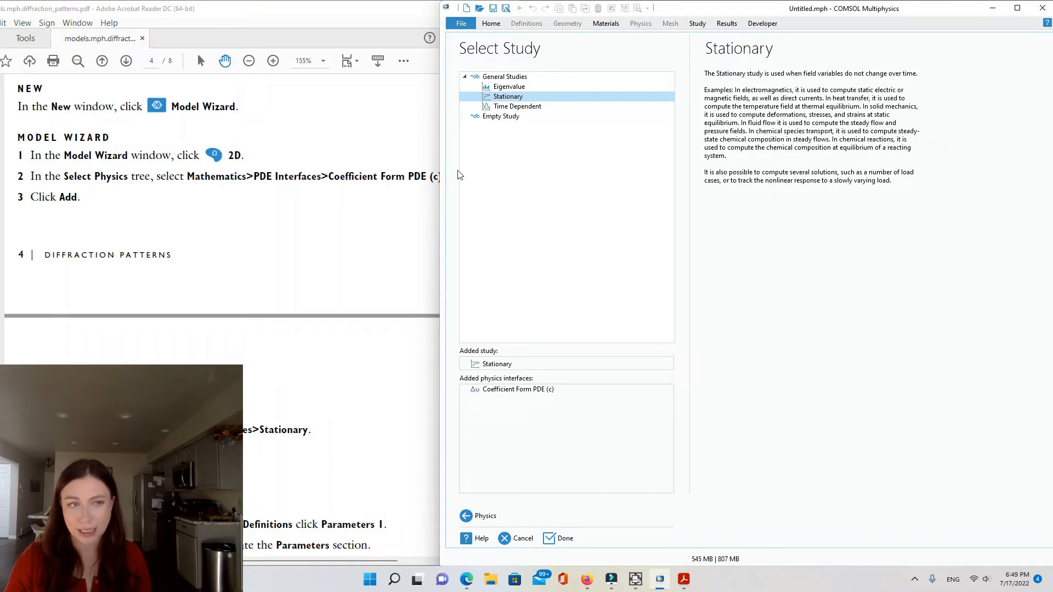
left_click(250, 157)
left_click_drag(476, 314, 476, 357)
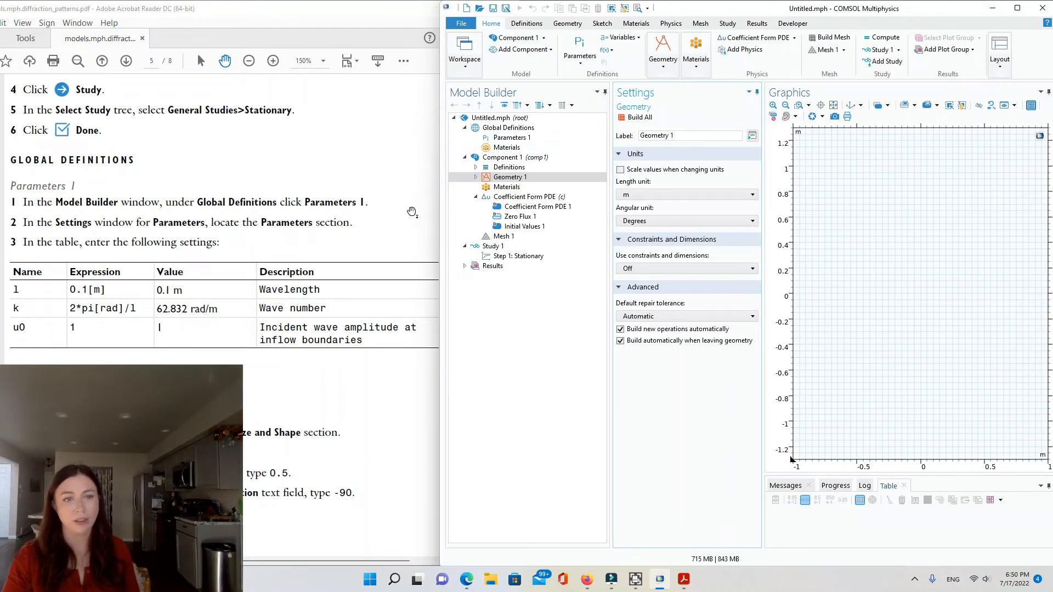
Open the global Parameters 1 settings and save the model as diffractionPatterns in the COMSOL documents folder
left_click(512, 141)
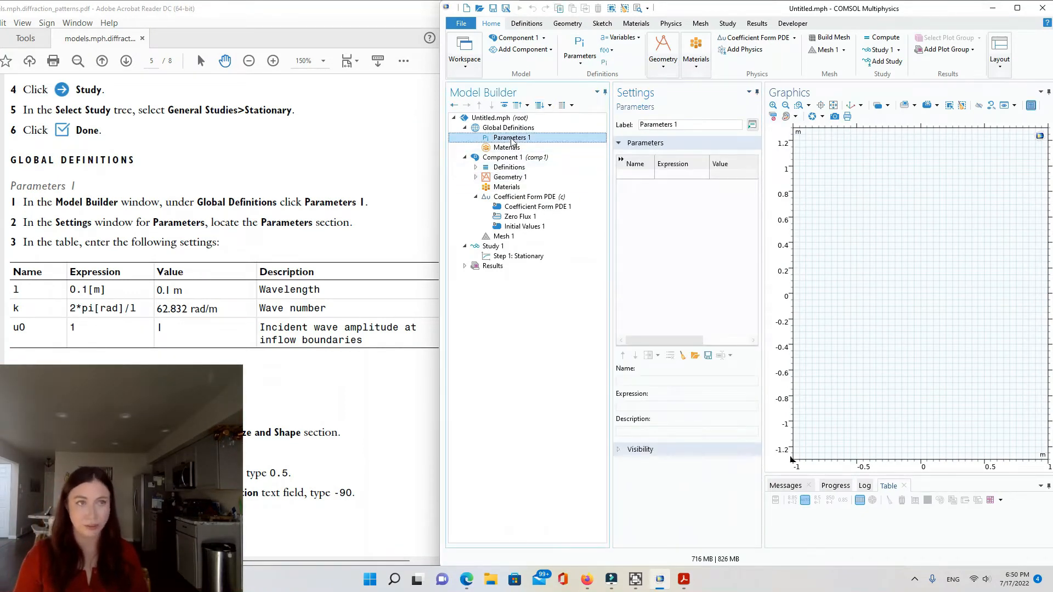
key("ctrl+s")
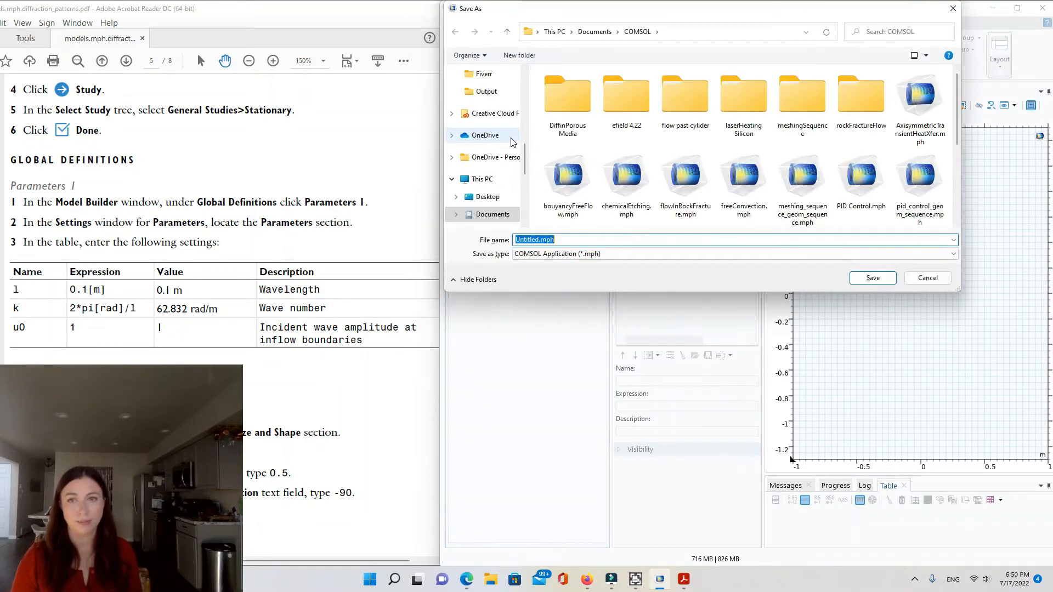
type("diffract")
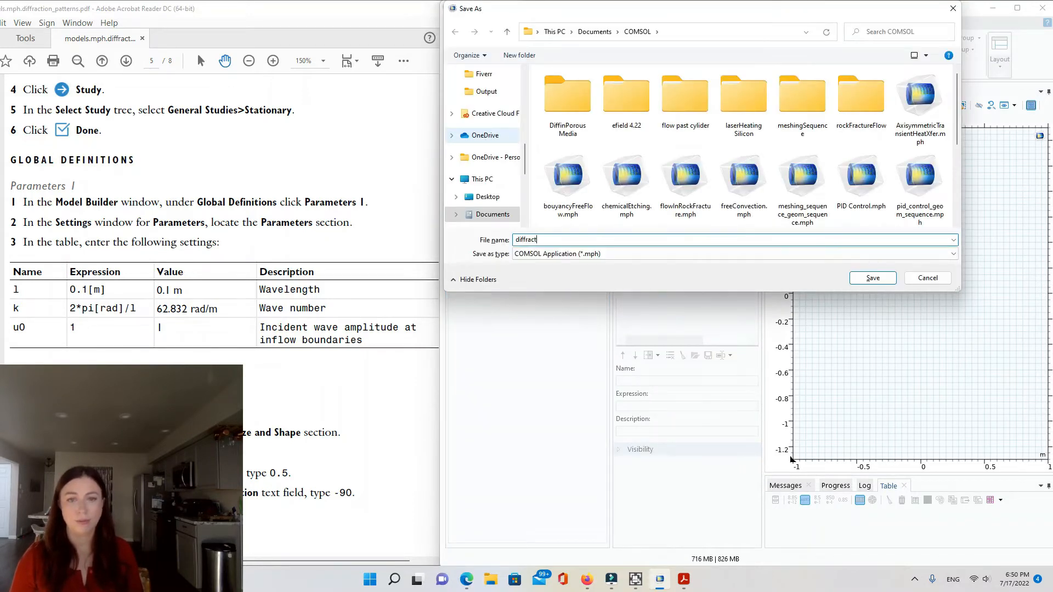
type("ionPatterns")
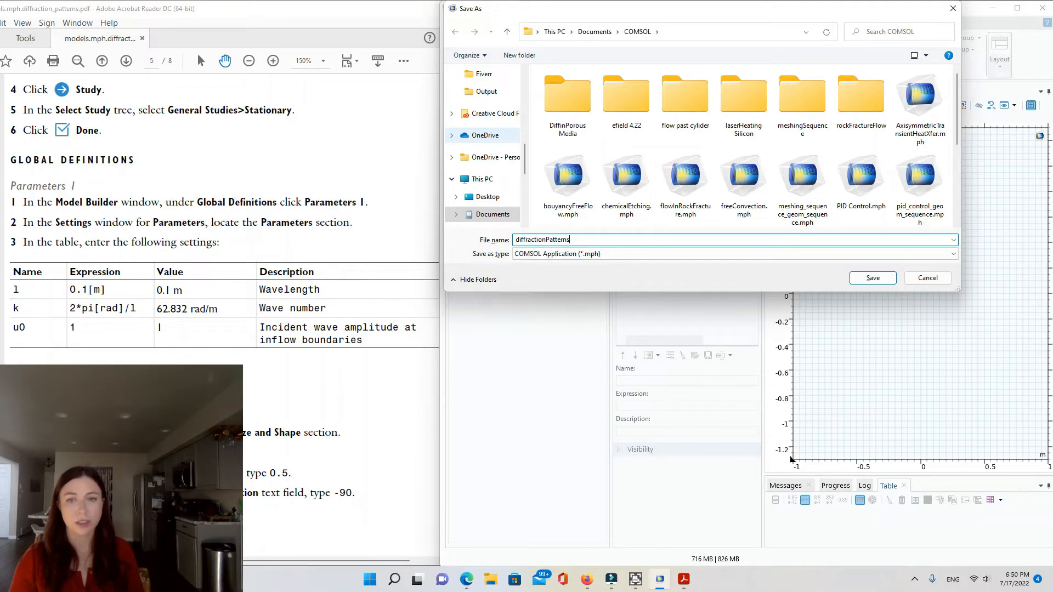
left_click(872, 278)
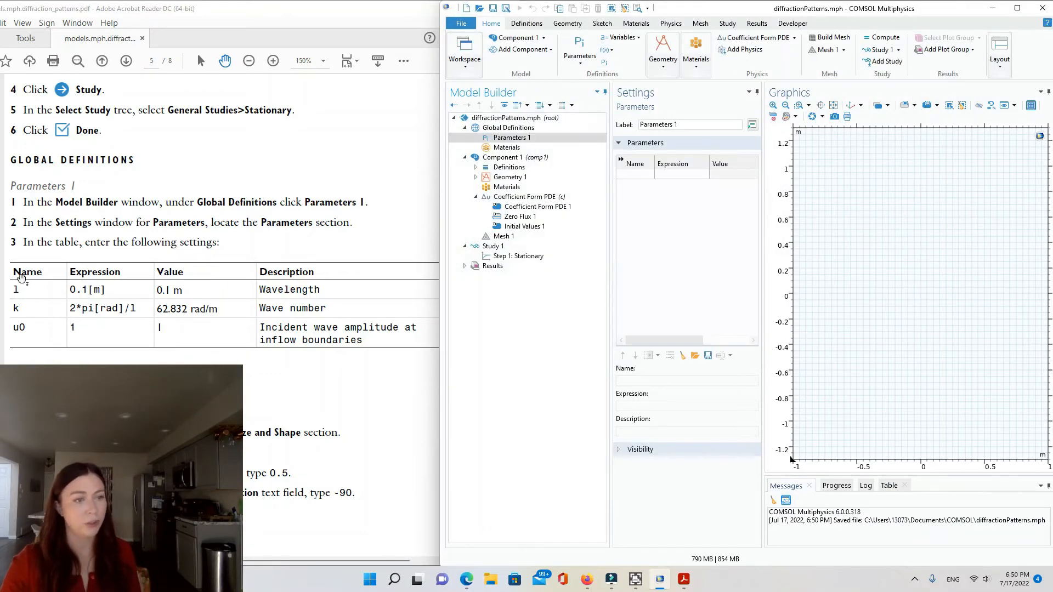
Define the parameter l with the expression 0.1[m] and the description "wavelength"
left_click(646, 176)
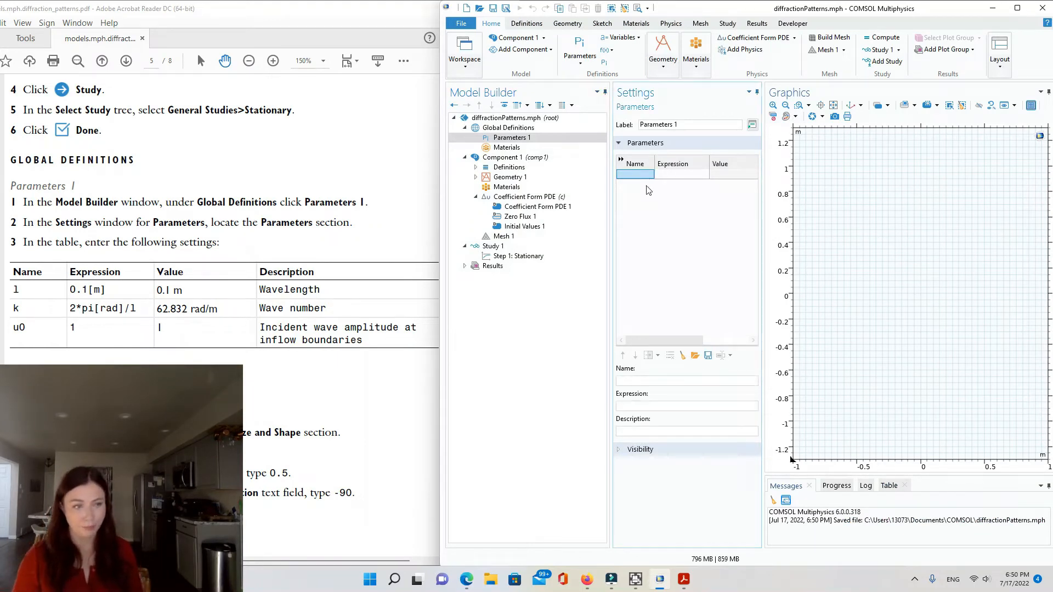
type("l")
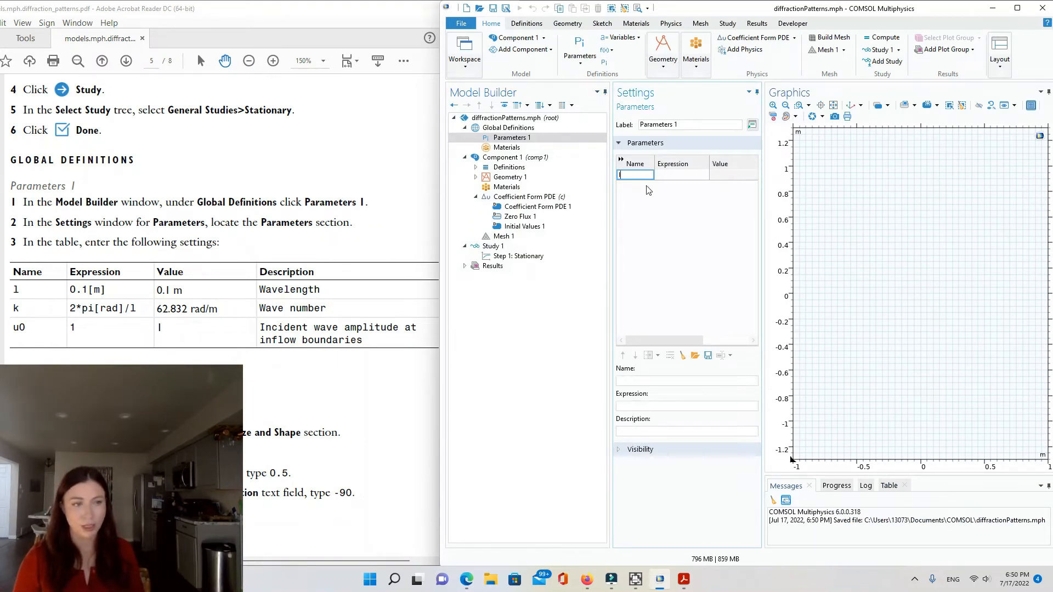
key("Tab")
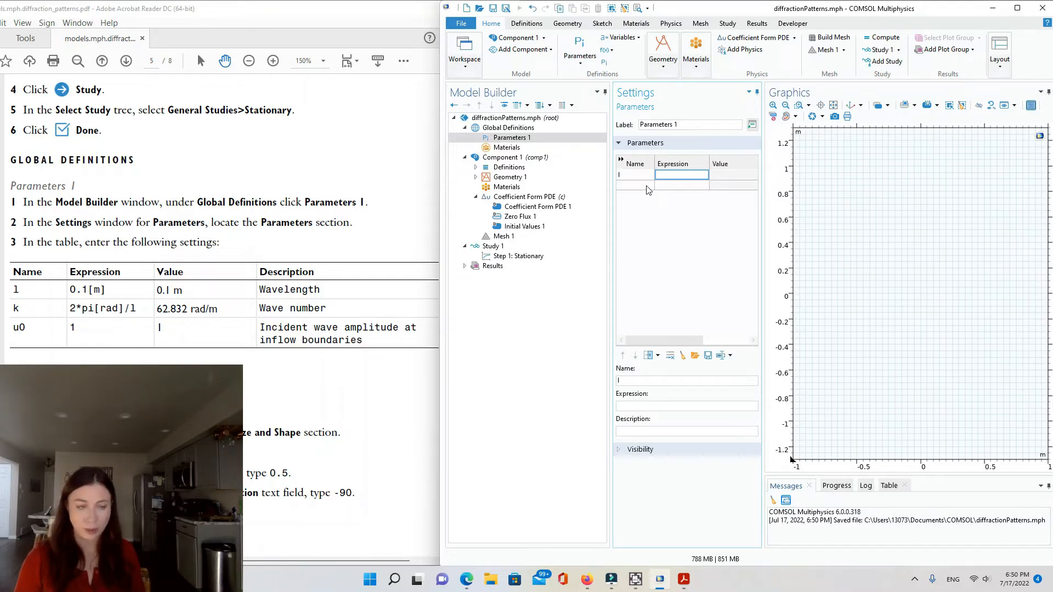
type("0.1[m]")
key("Tab")
type("wavele")
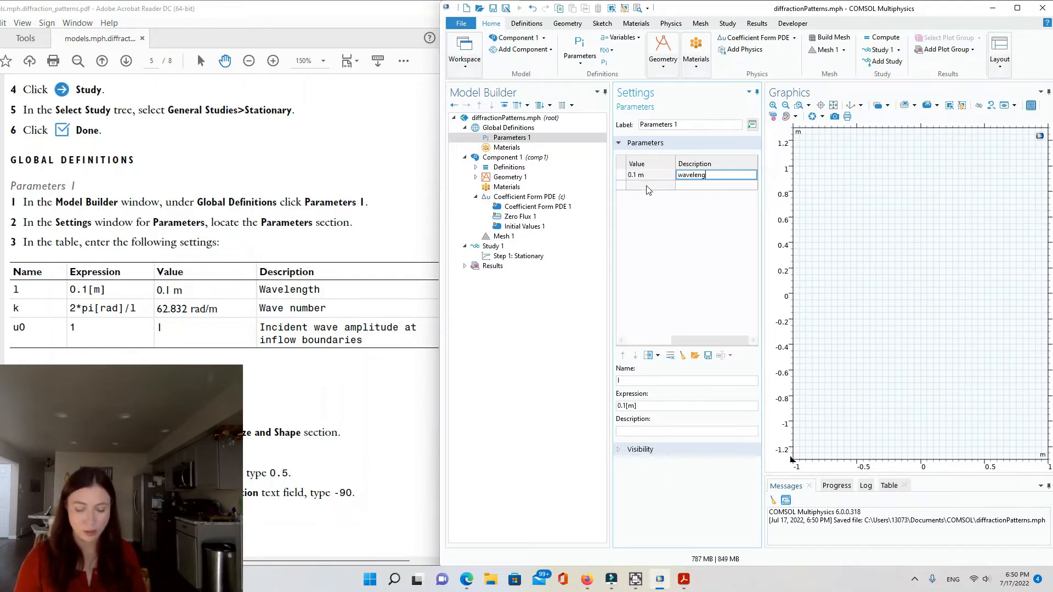
key("Return")
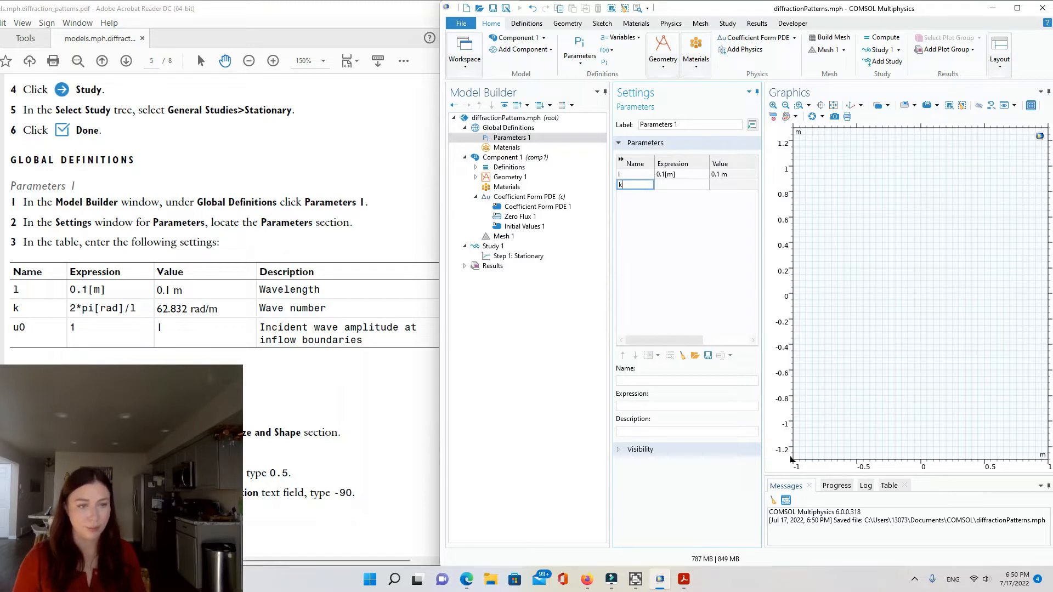
Define the parameter k with the expression 2*pi[rad]/l and the description "wave #"
key("Tab")
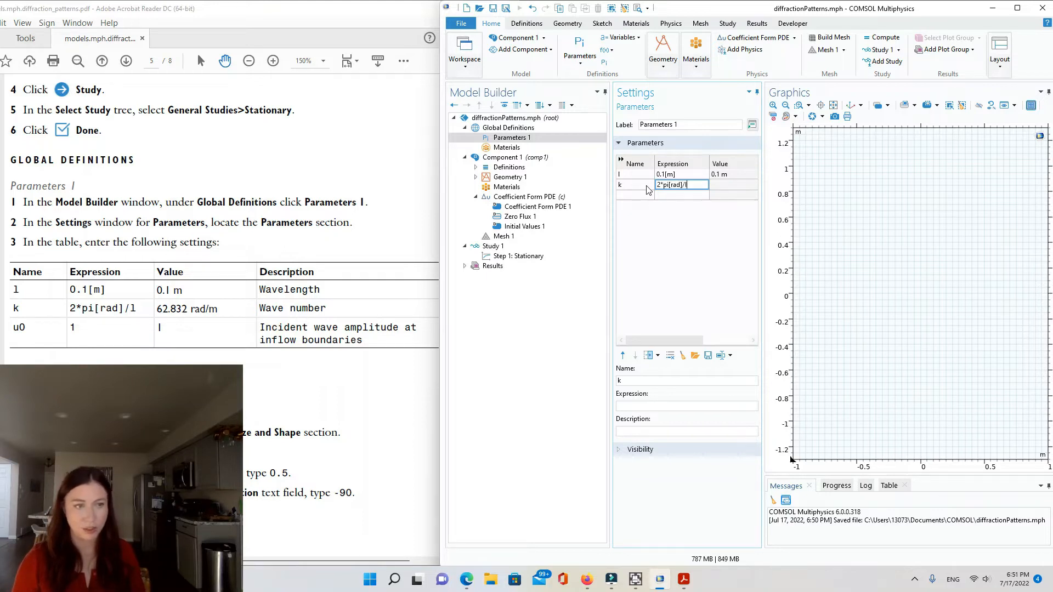
type("2*pi[rad]/l")
key("Tab")
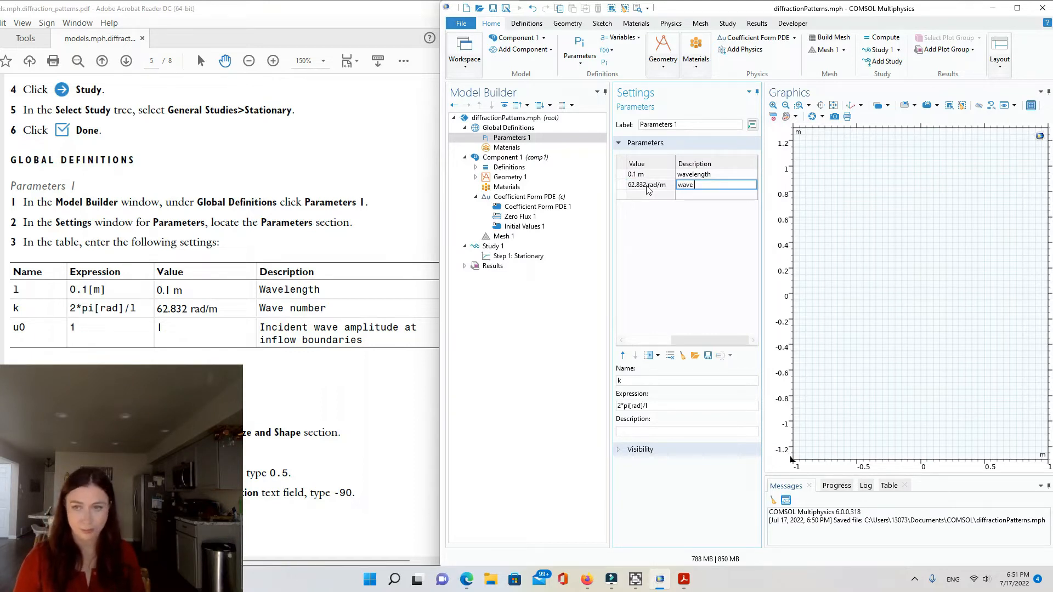
key("Tab")
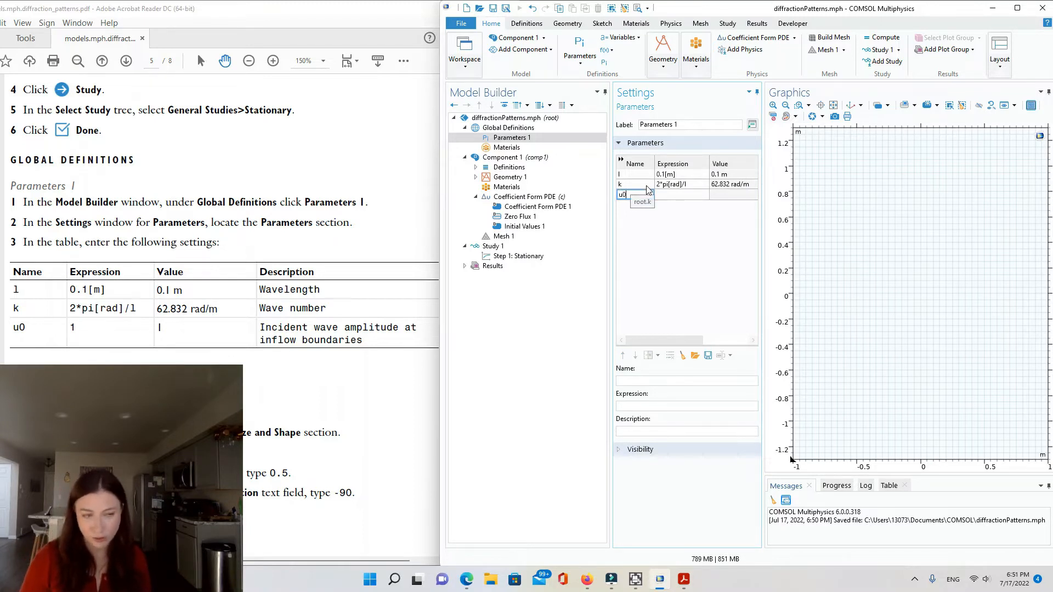
Define the parameter u0 with the expression 1 and the description "incident wave amp"
type("u0")
key("Tab")
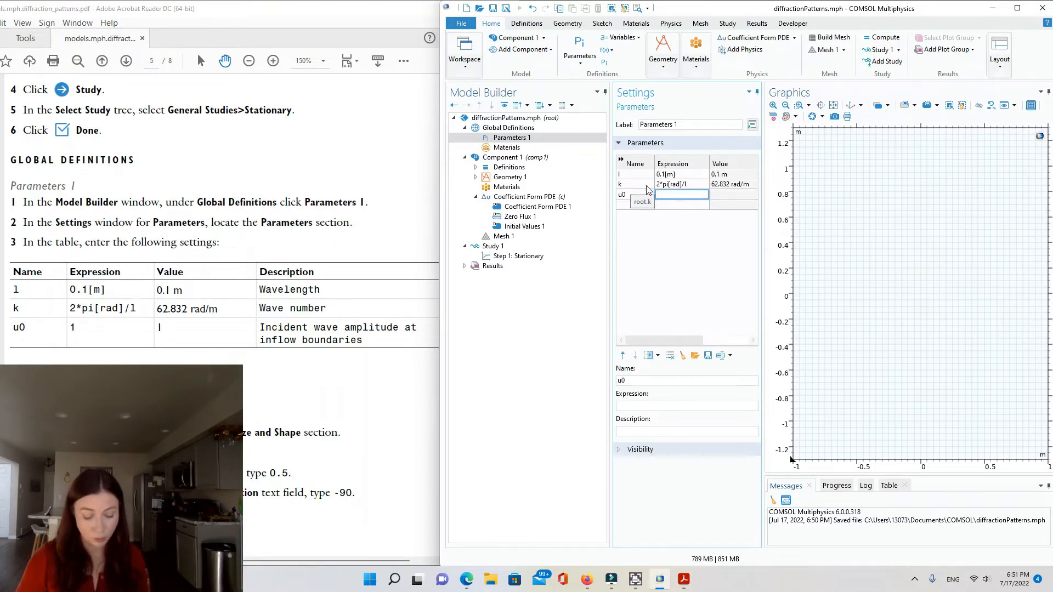
type("1")
key("Tab")
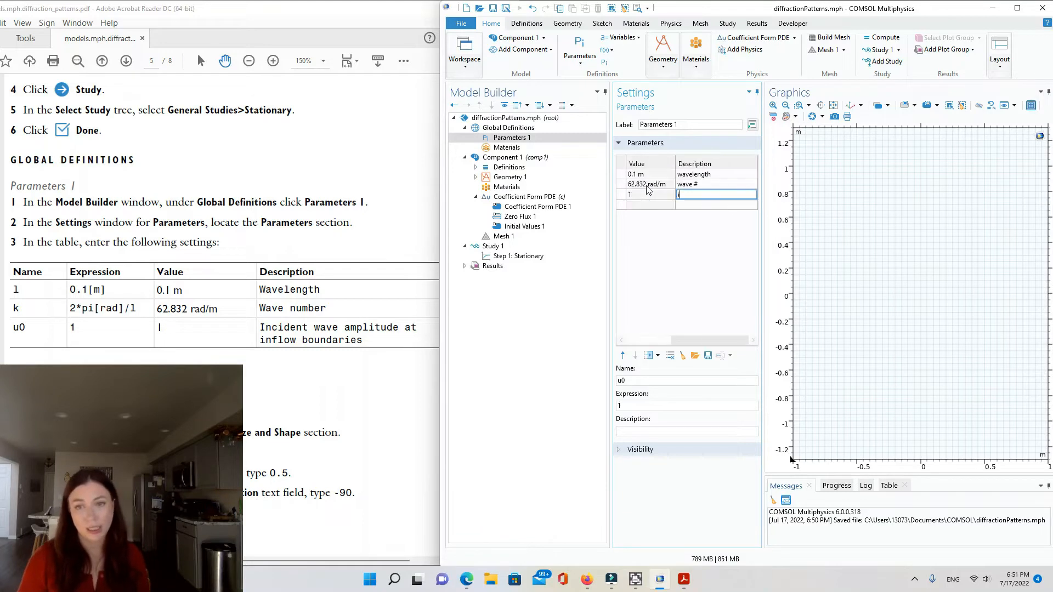
type("incident wave amp")
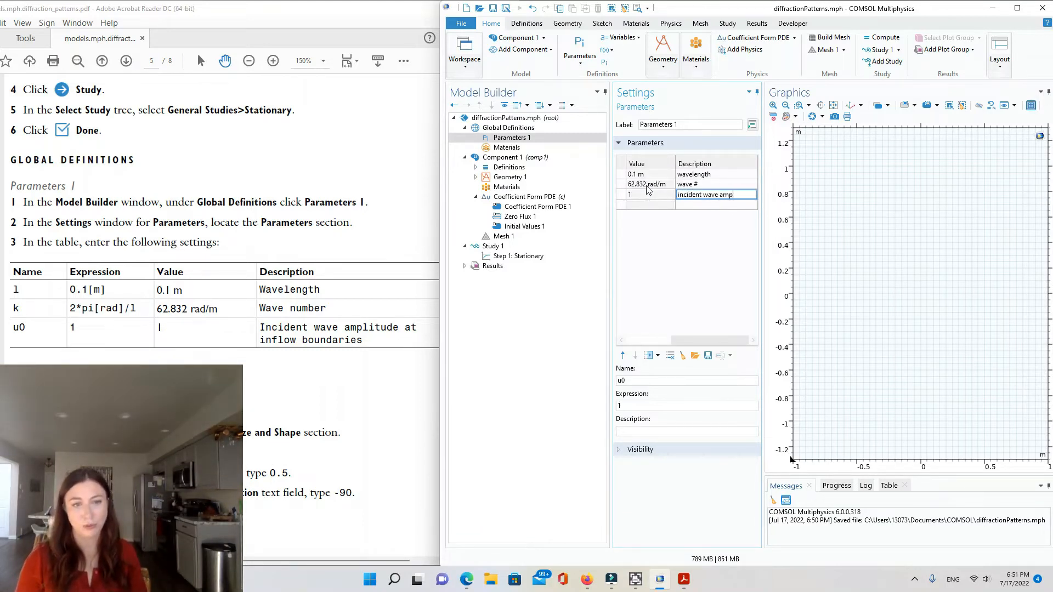
Complete the description of parameter u0 as "incident wave amplitude at inflow boundaries"
type("litude at inflow")
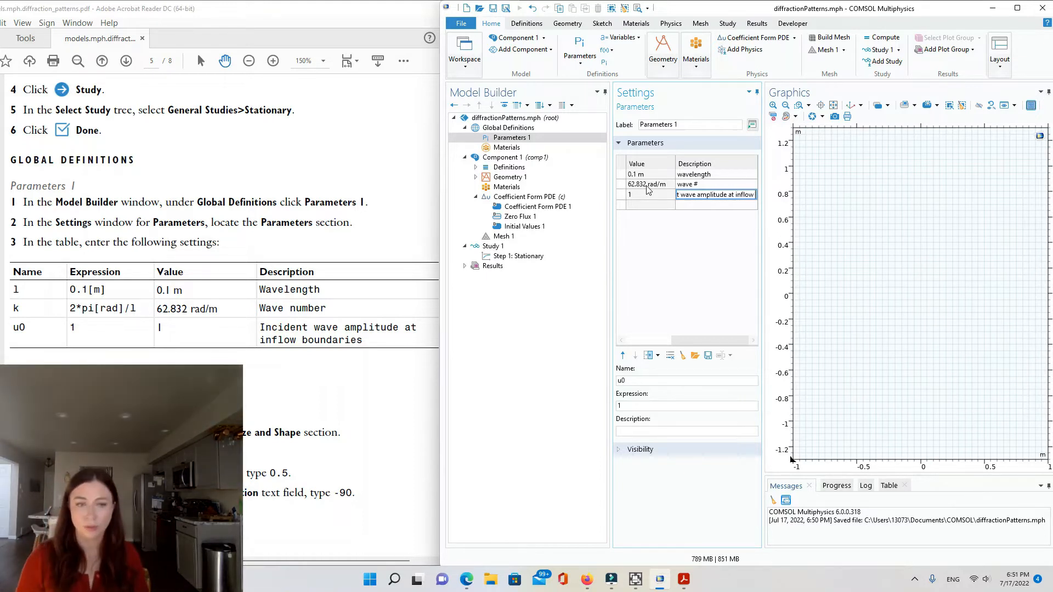
type(" boundaries")
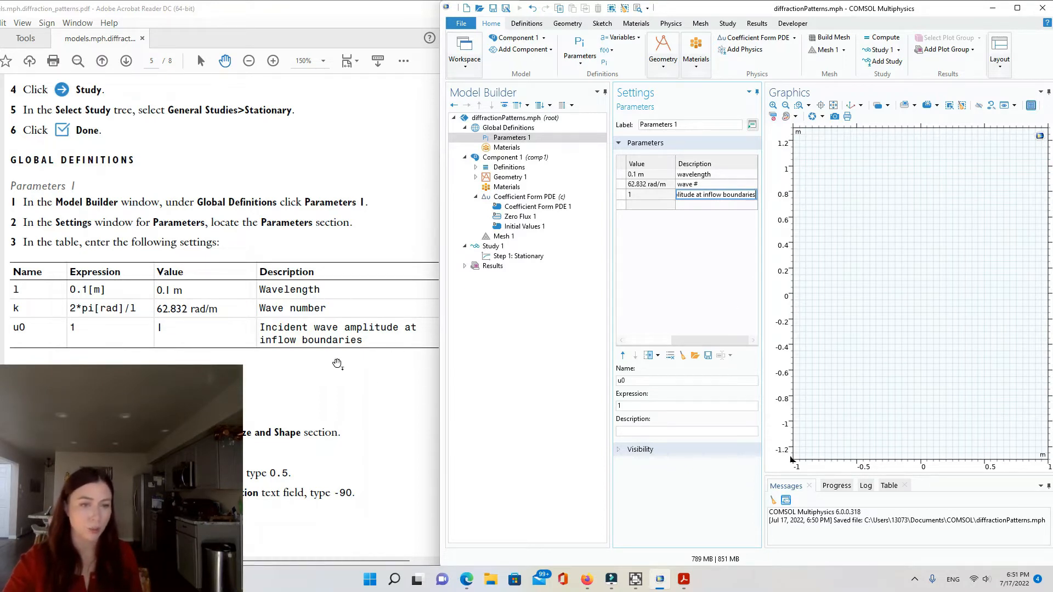
left_click(669, 297)
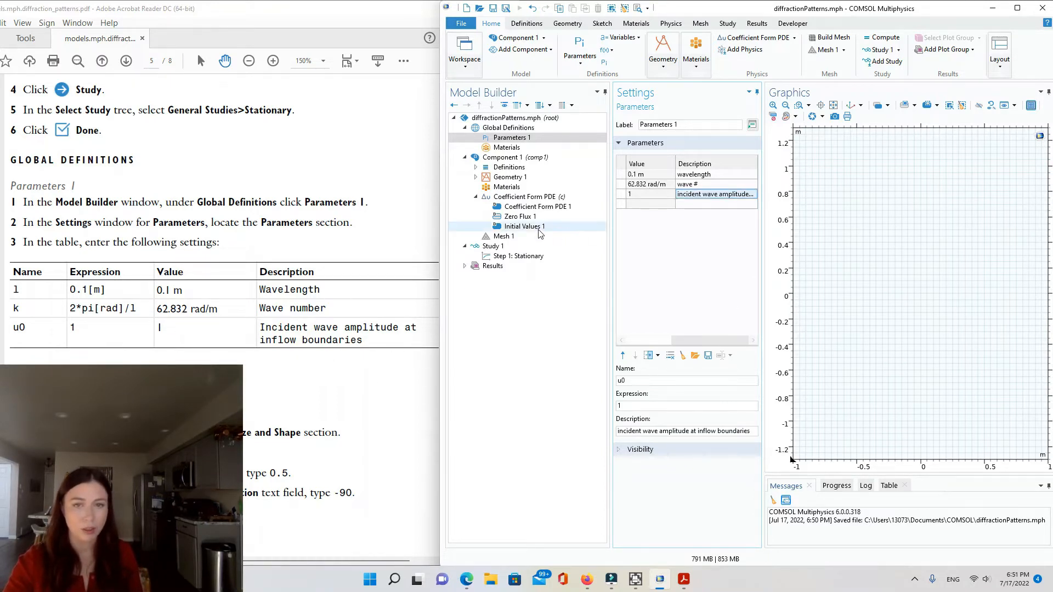
Add a circle to Geometry 1 and set its sector angle to 180 degrees
left_click(498, 180)
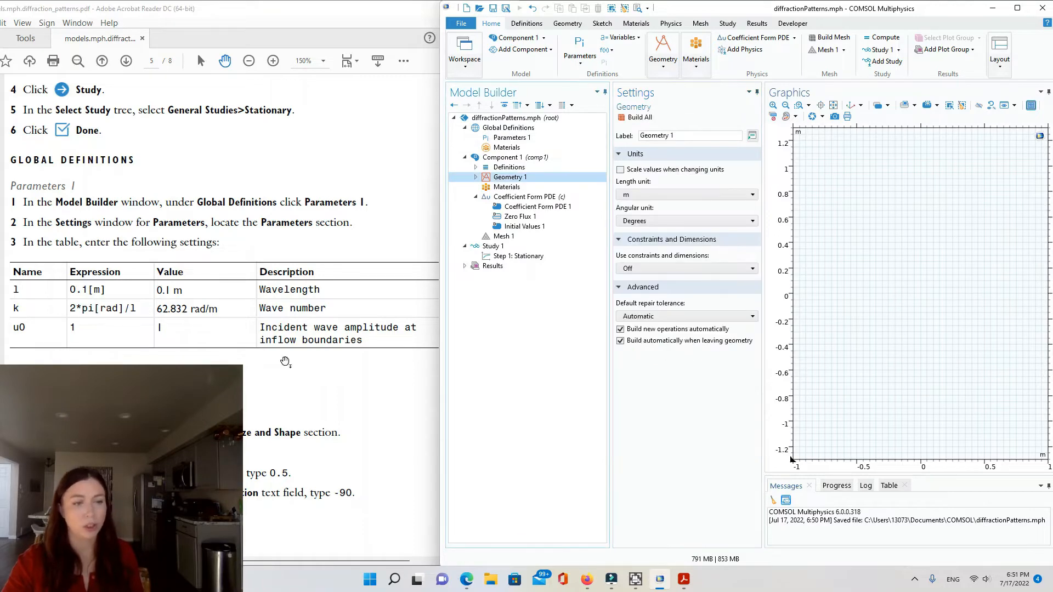
scroll(307, 384, "down", 2)
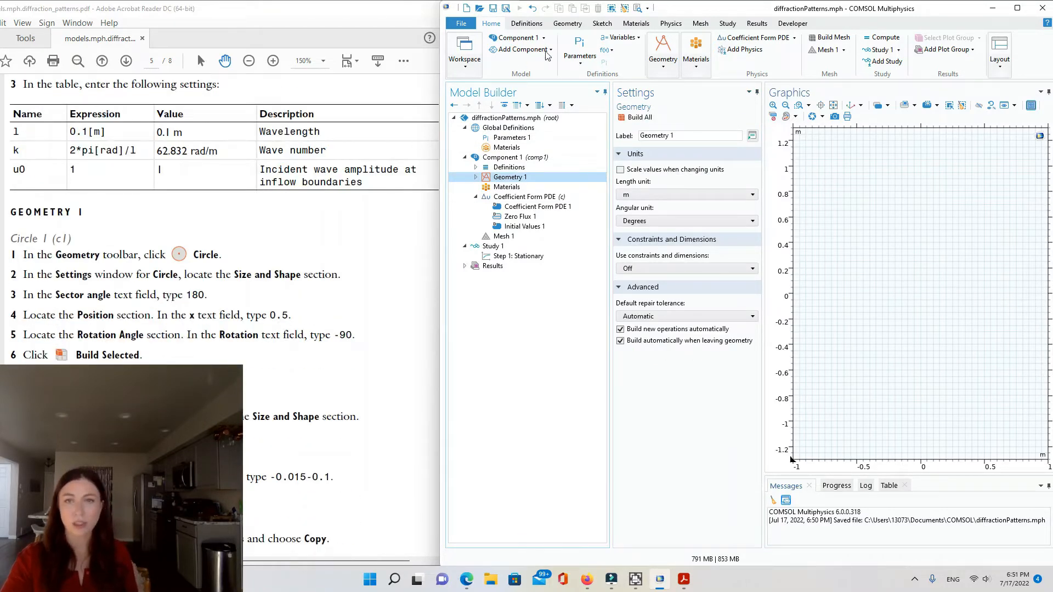
left_click(566, 22)
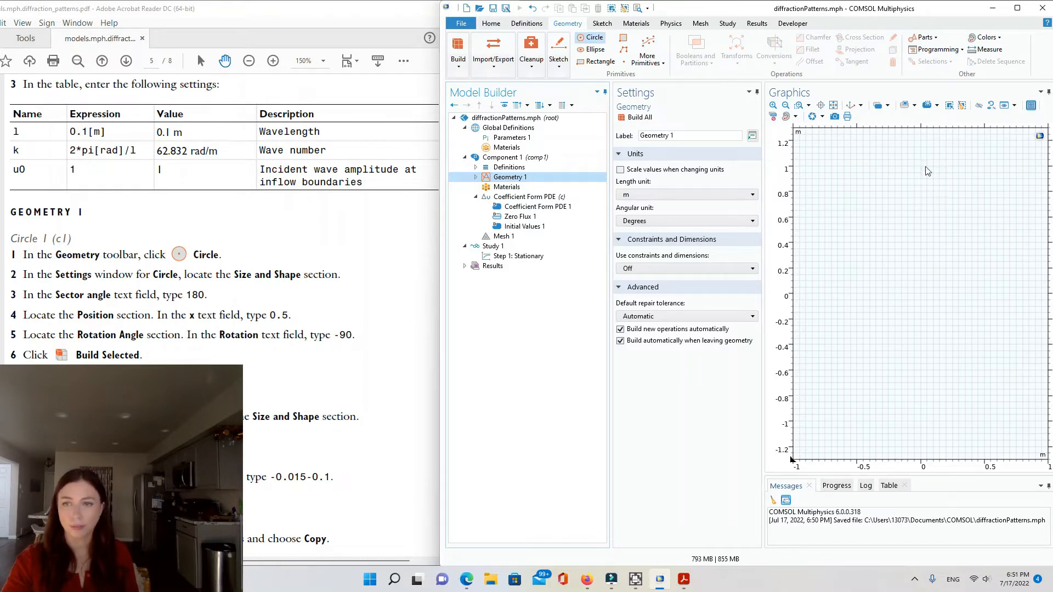
left_click(581, 38)
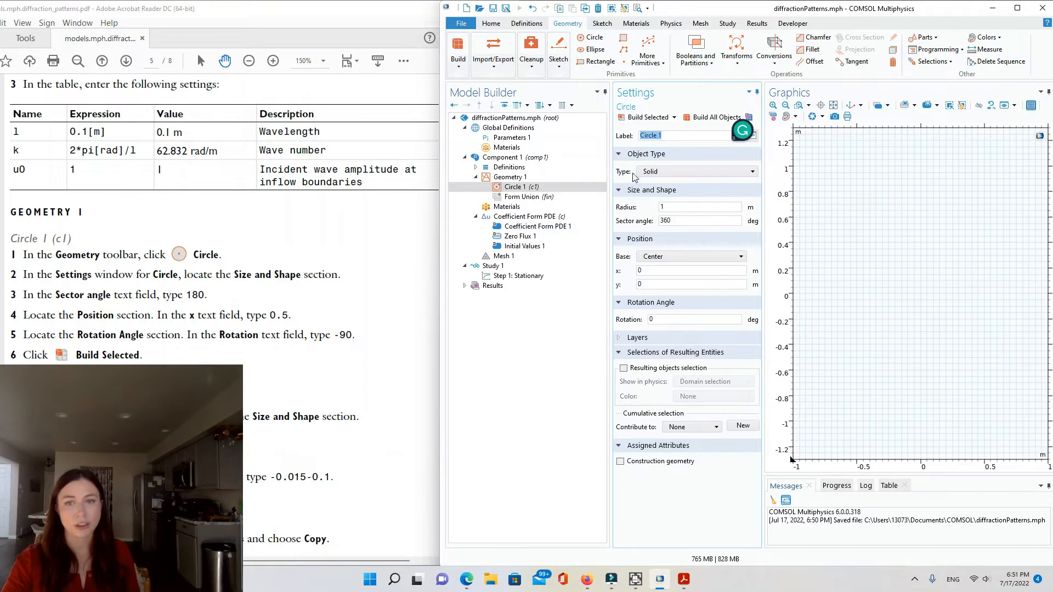
double_click(670, 206)
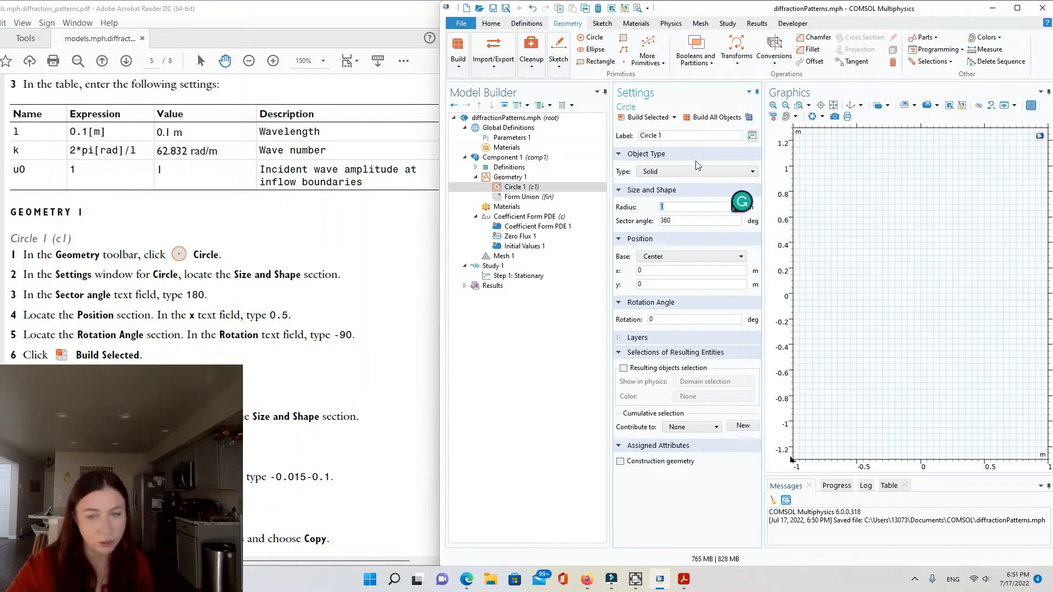
left_click_drag(678, 220, 633, 222)
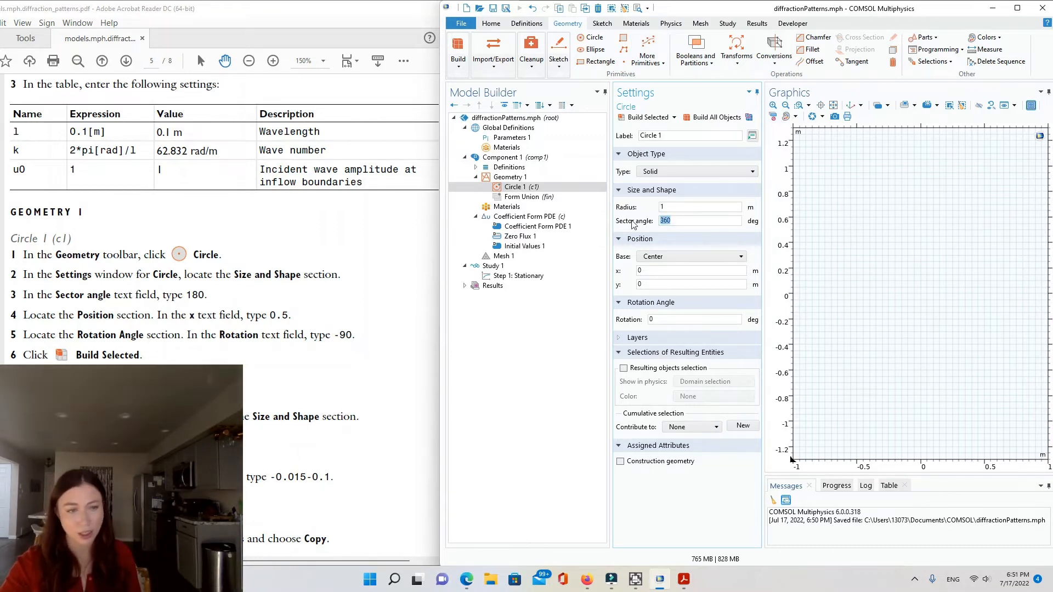
type("180")
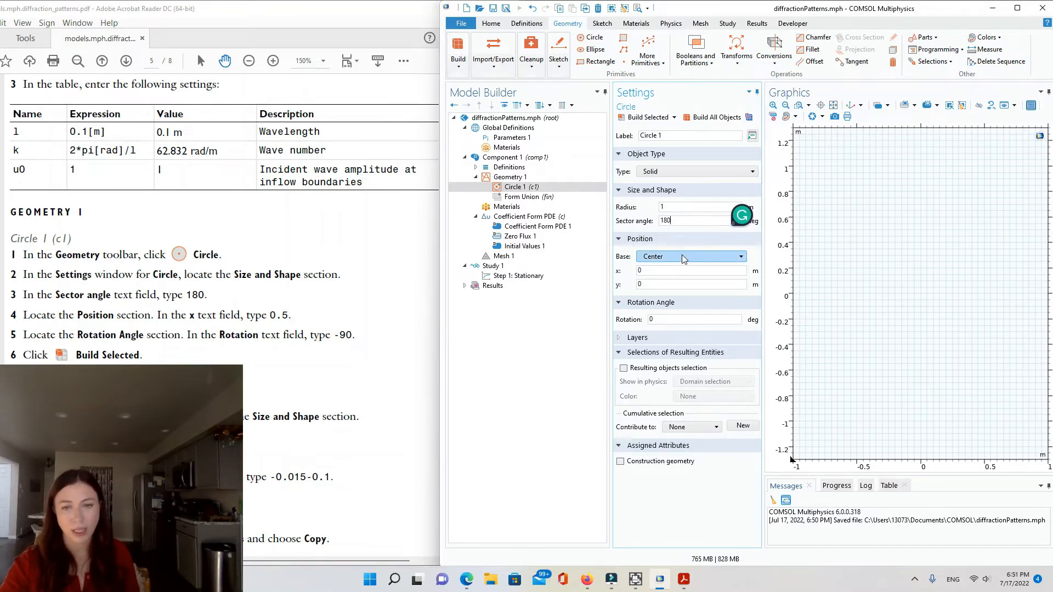
Set the circle's x position to 0.5 m and its rotation to -90 degrees, and build it
left_click(668, 267)
left_click_drag(669, 267, 623, 268)
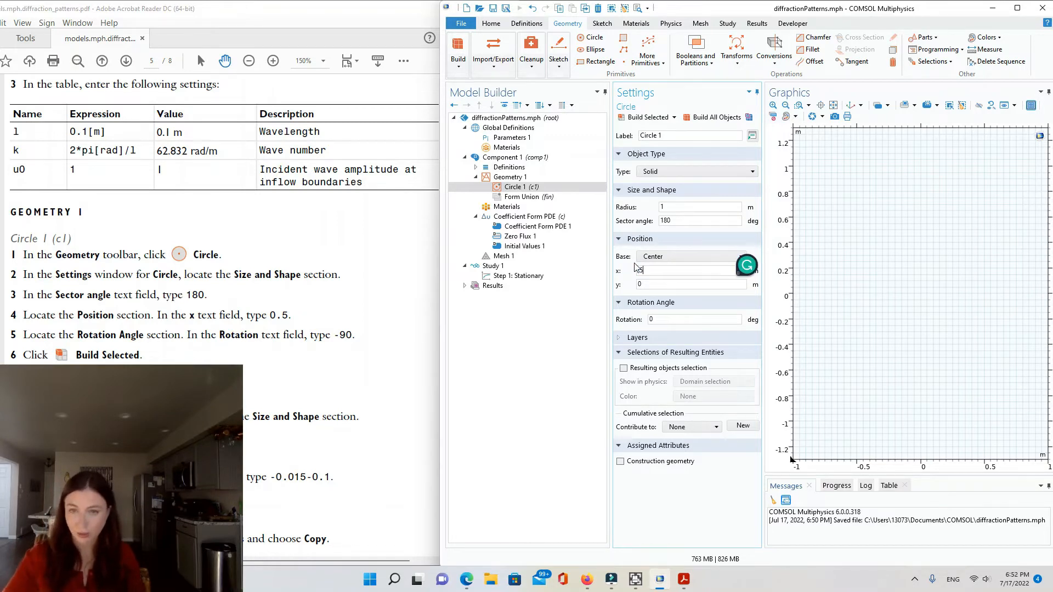
type(".5")
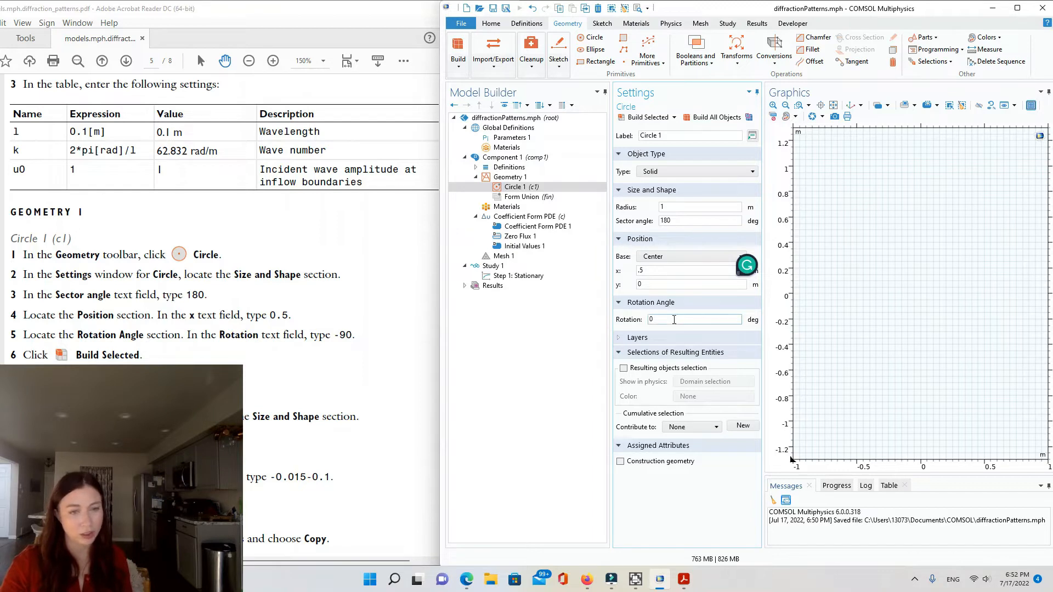
left_click_drag(673, 319, 631, 317)
type("-90")
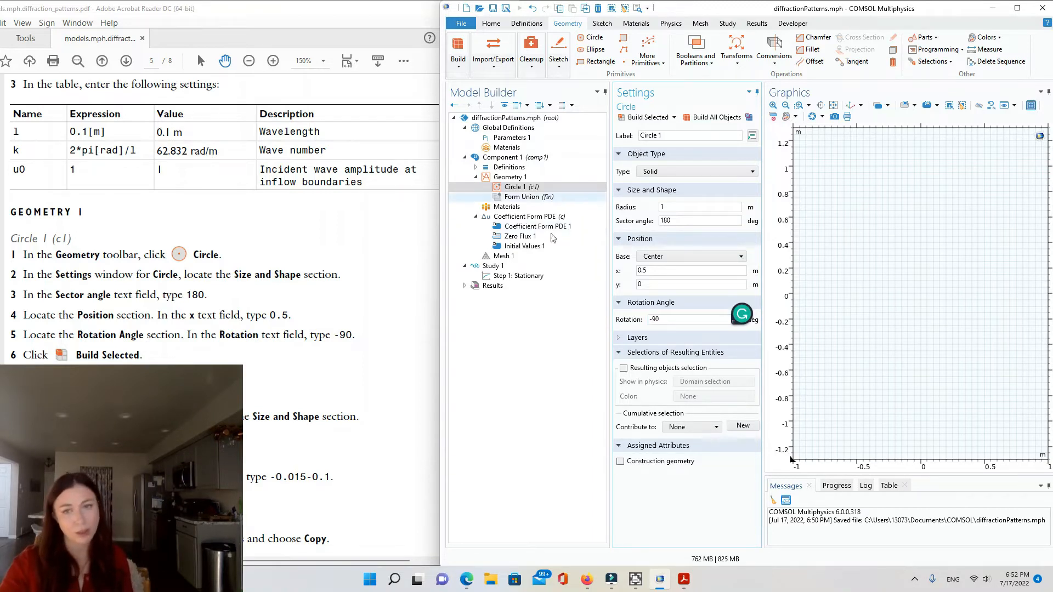
left_click(652, 119)
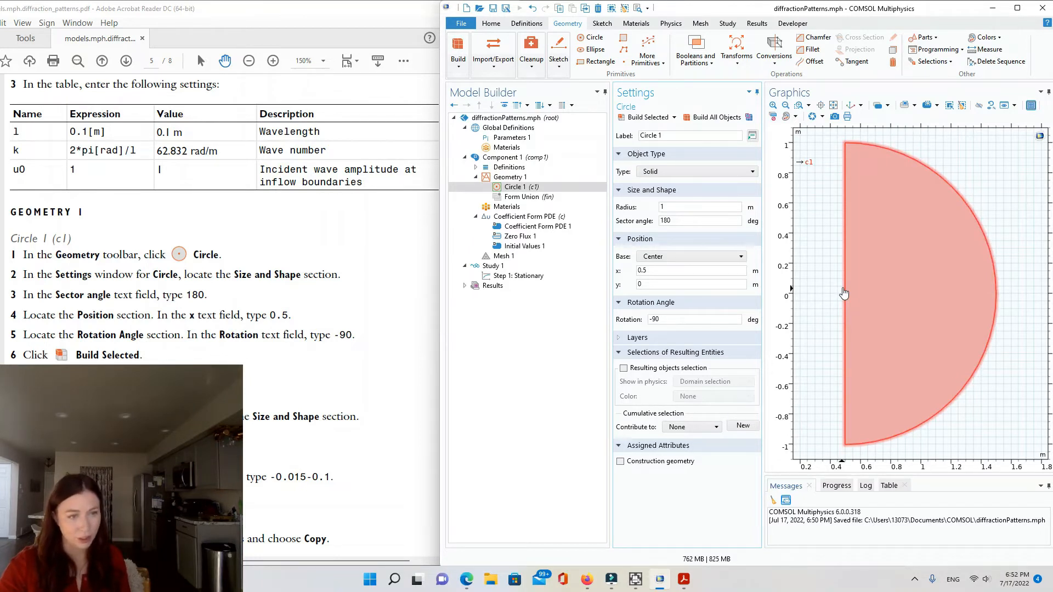
Try building the half circle with a rotation of 0 degrees, and restore the rotation to -90 degrees
triple_click(651, 320)
type("0")
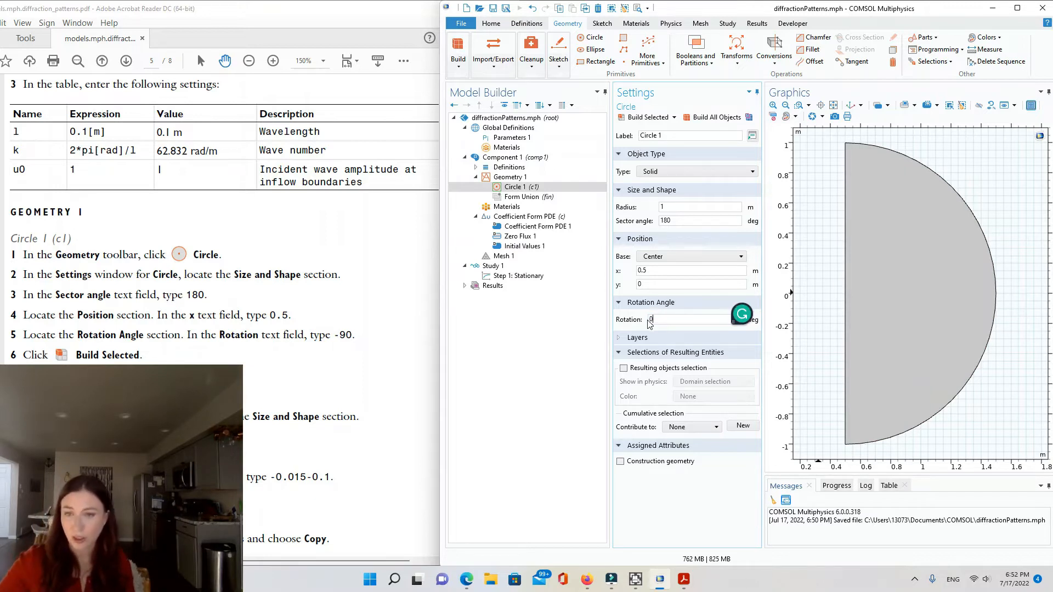
left_click(650, 118)
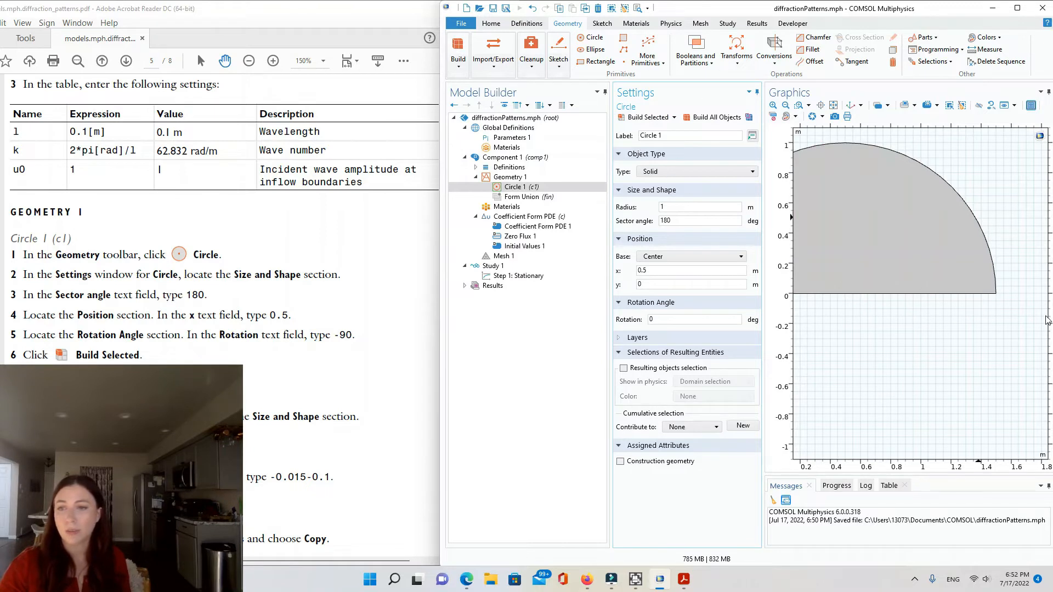
triple_click(682, 319)
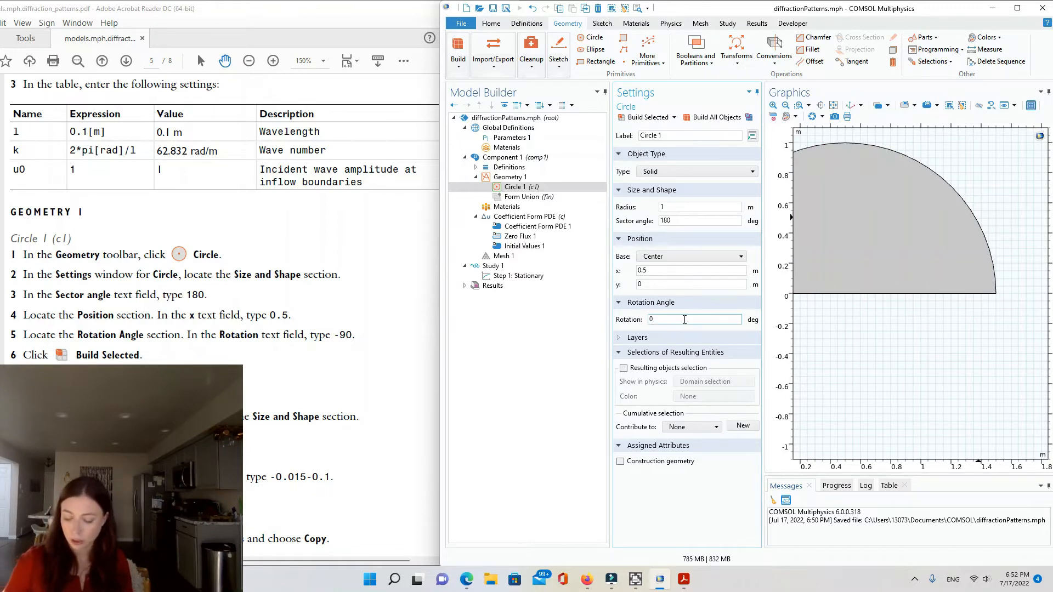
type("90")
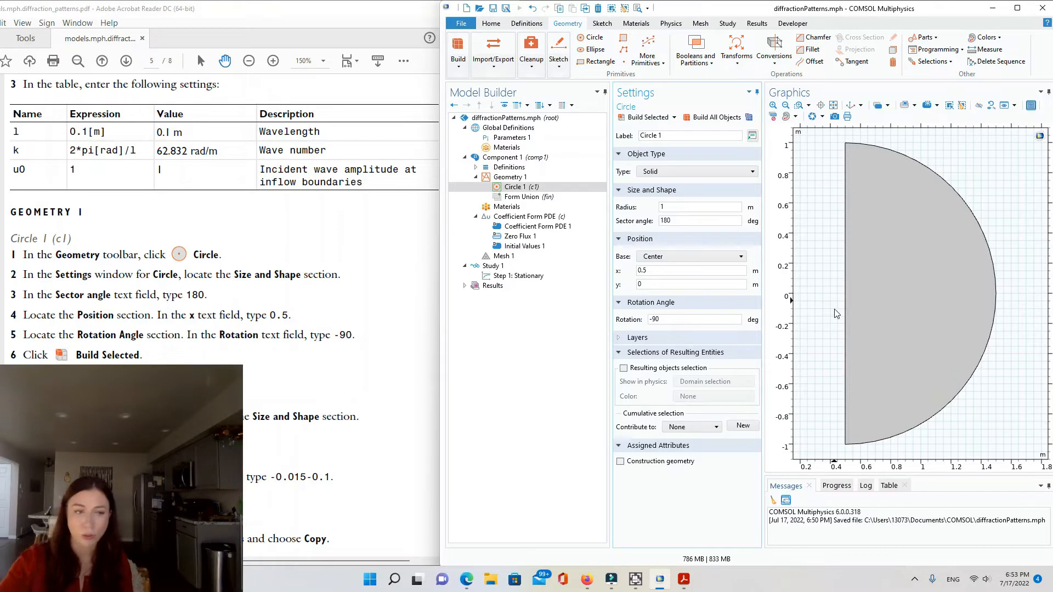
Add a rectangle to the geometry with a width of 0.5 m and a height of 0.03 m
scroll(230, 347, "down", 1)
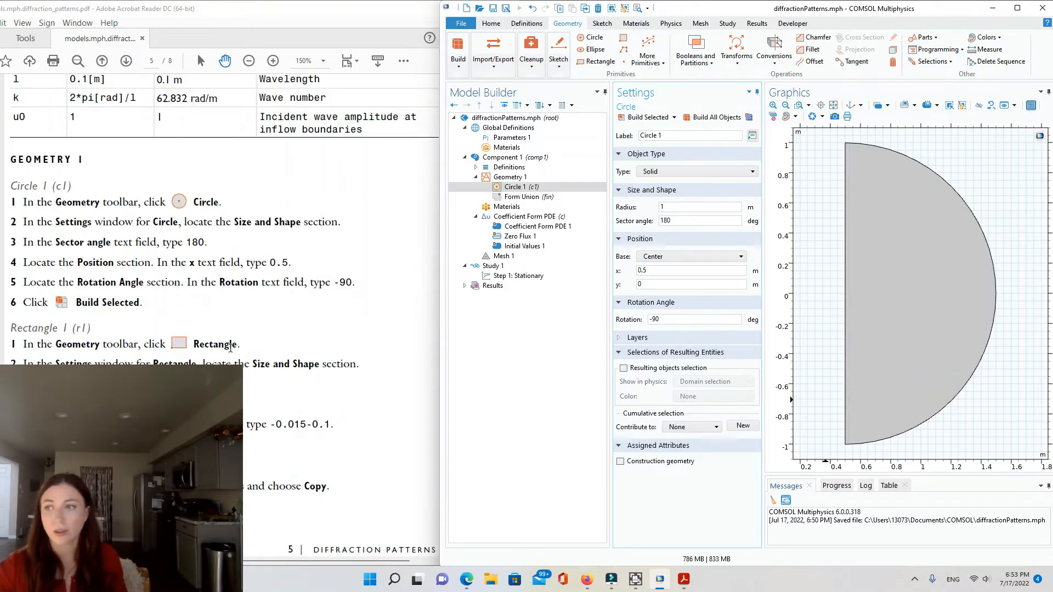
left_click(603, 62)
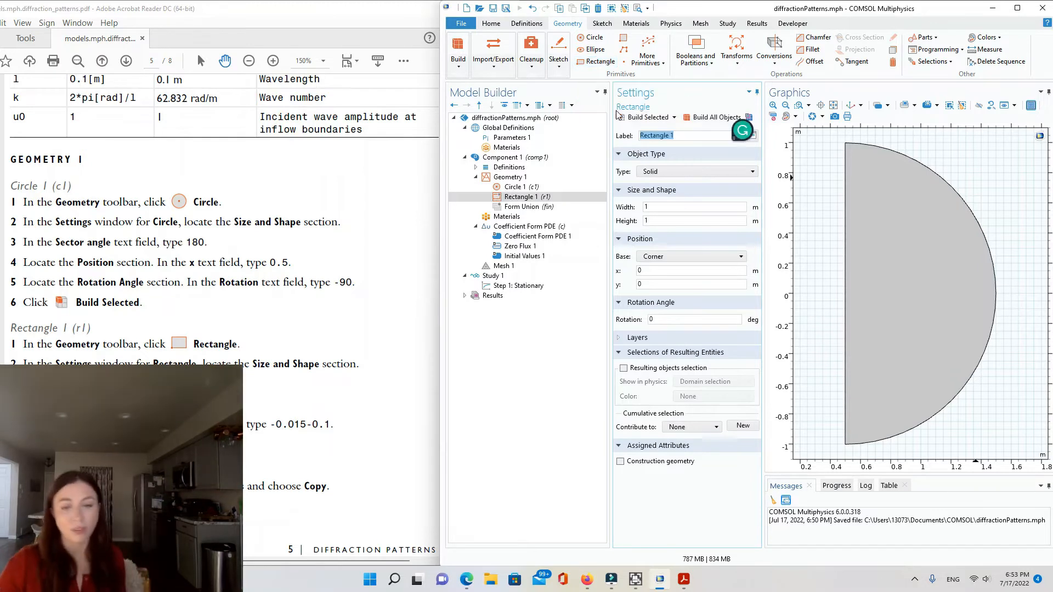
double_click(646, 207)
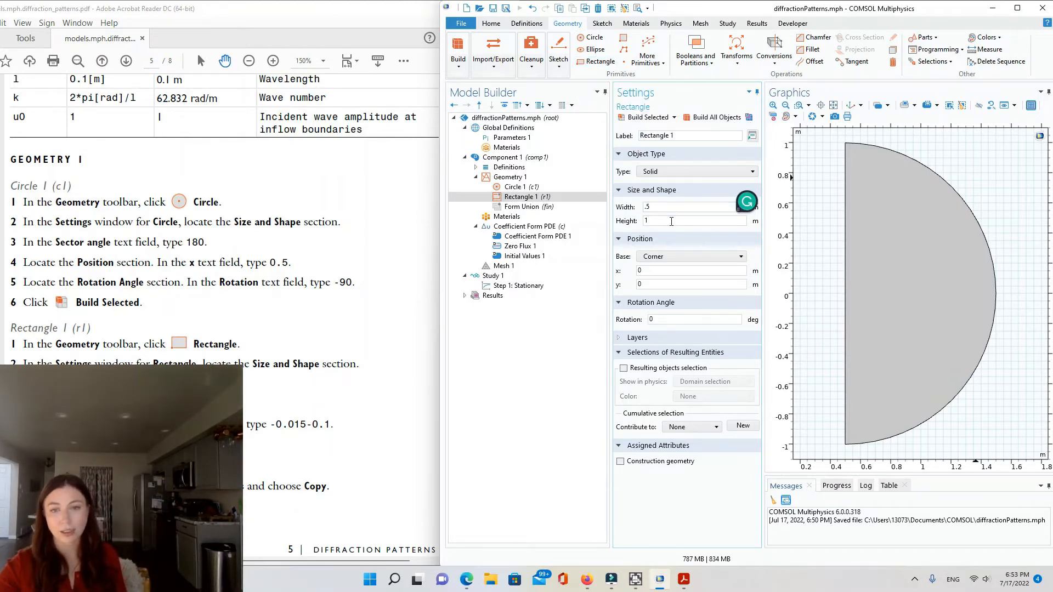
left_click_drag(669, 221, 627, 231)
type(".03")
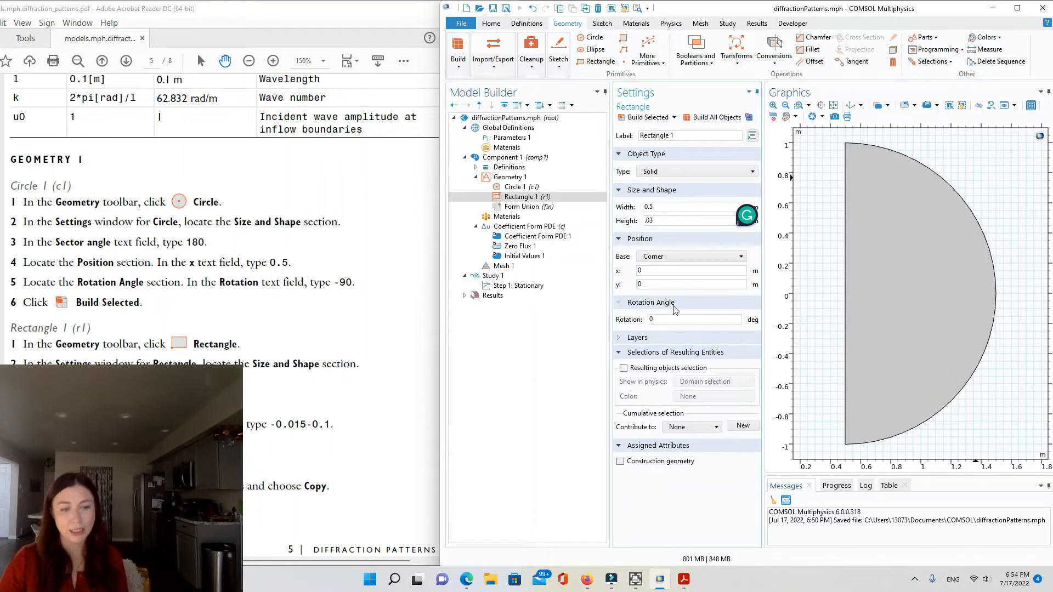
Set the rectangle's y position to -.015-.1 and build it, fitting the whole geometry in view
left_click(650, 285)
key("BackSpace")
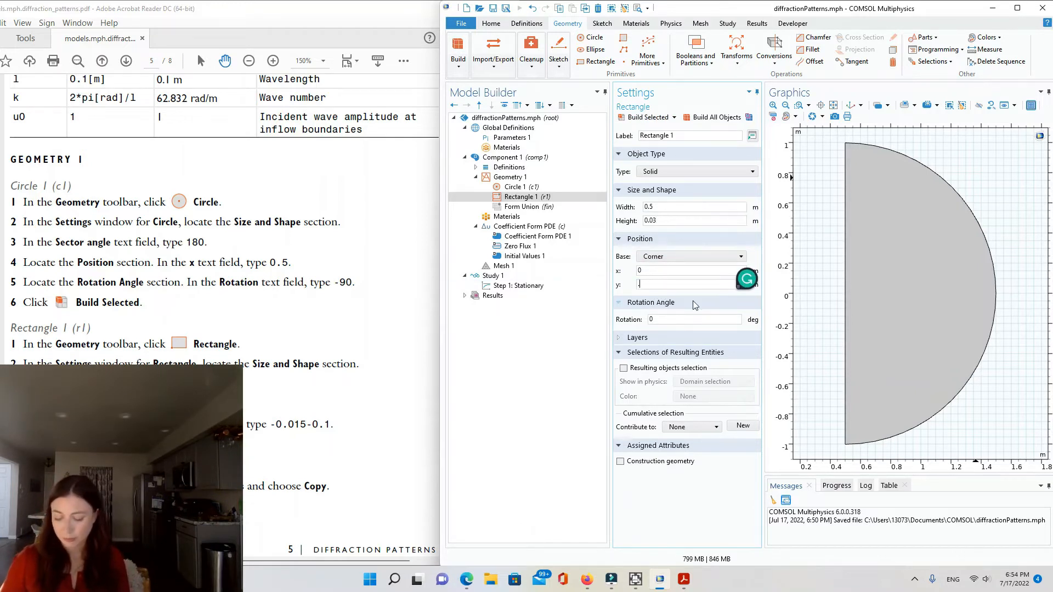
type(".015")
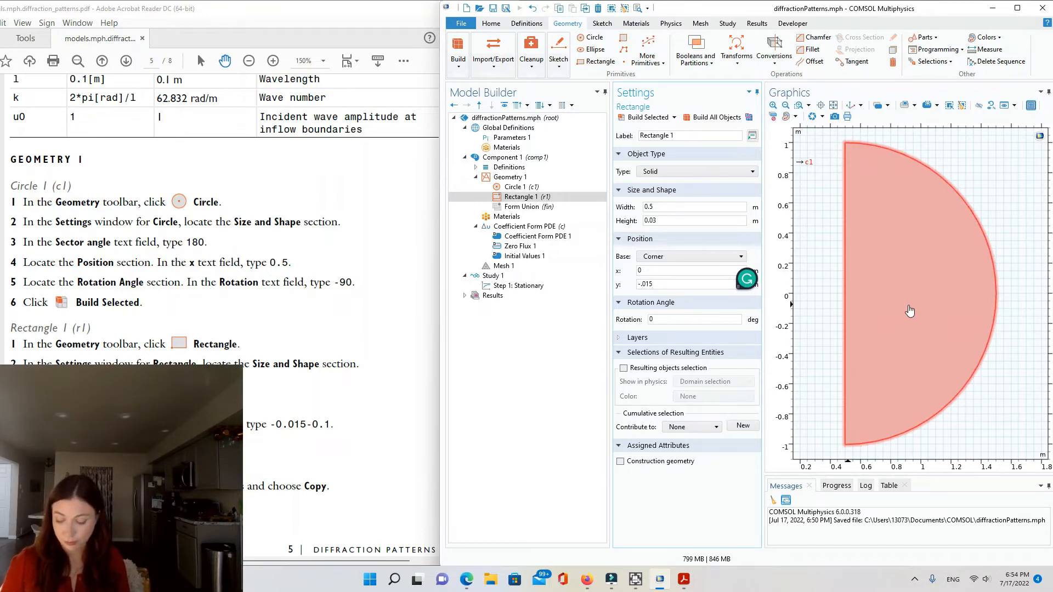
type("1")
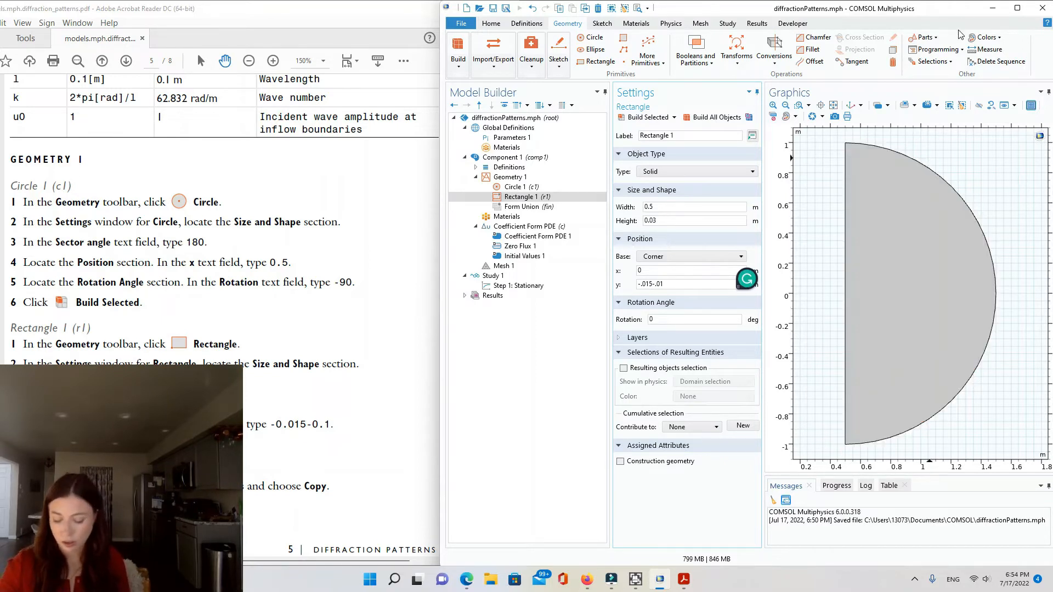
left_click(648, 118)
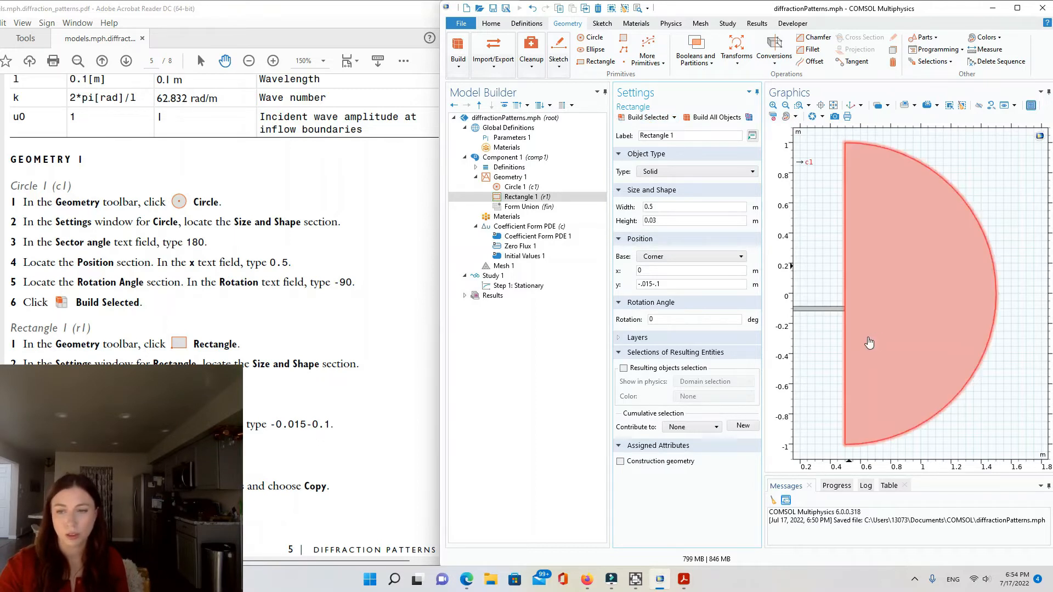
left_click(832, 105)
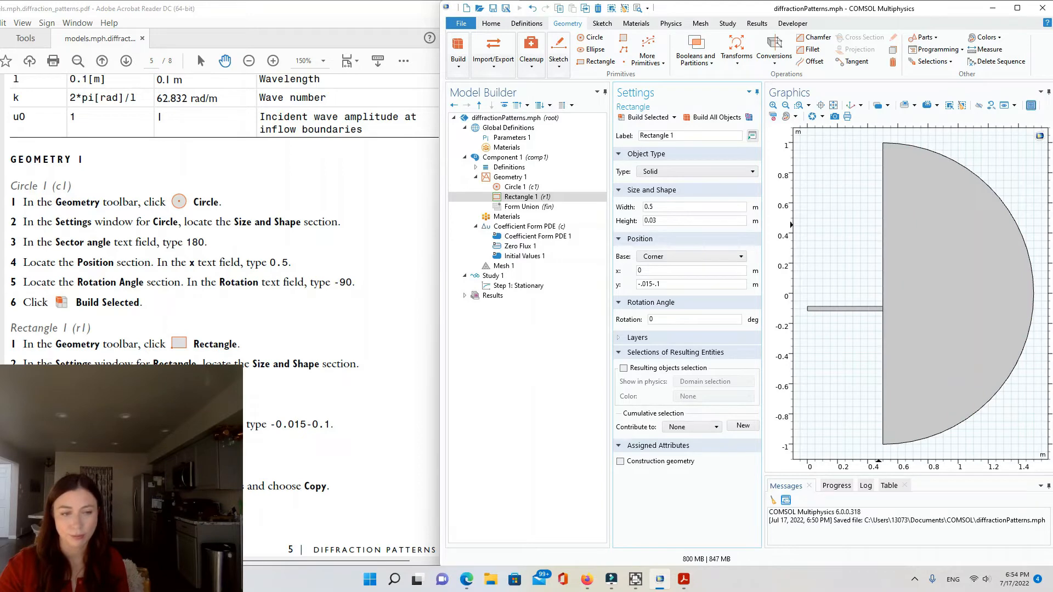
Add a Copy transform to the geometry with only the rectangle r1 as its input object
scroll(273, 427, "down", 3)
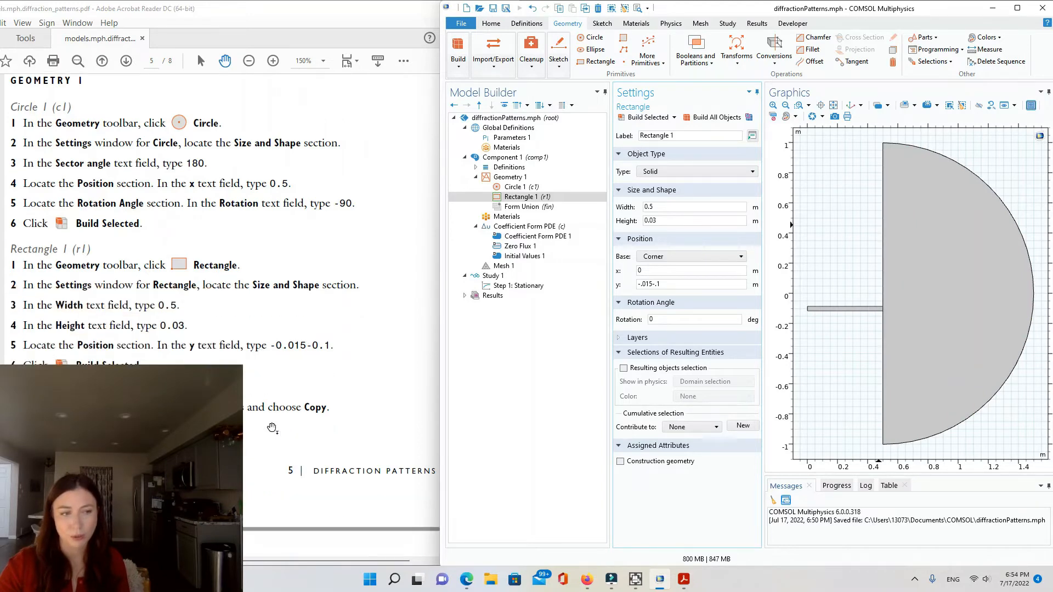
scroll(273, 427, "down", 4)
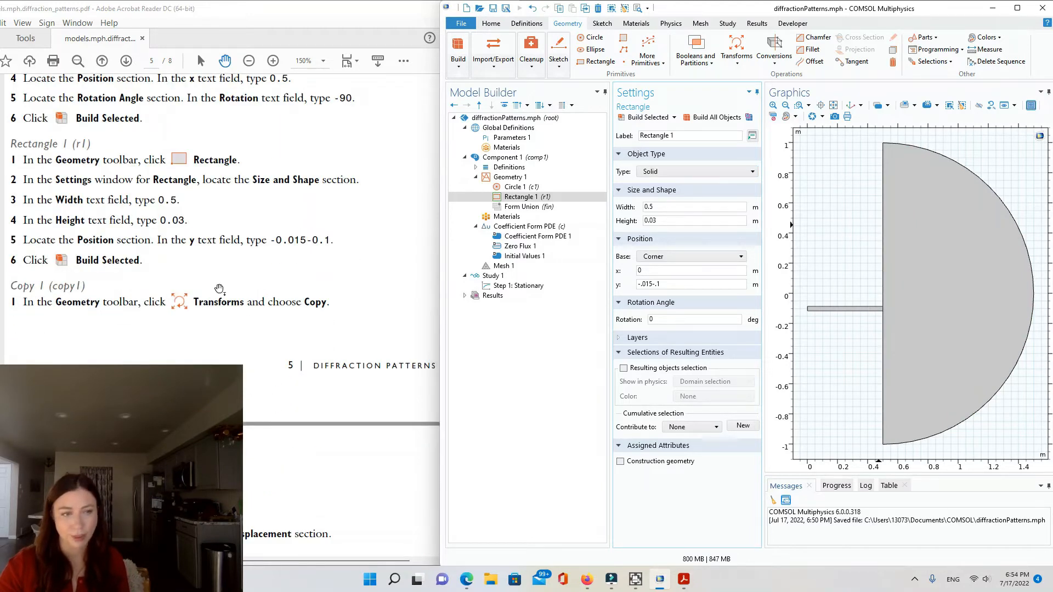
scroll(220, 290, "down", 3)
left_click(186, 235)
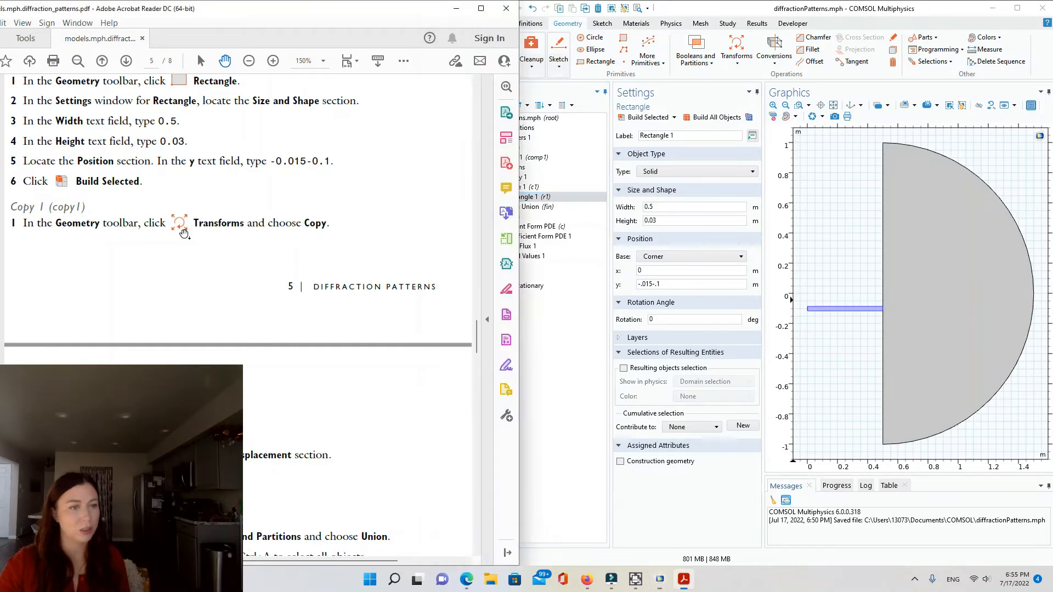
scroll(199, 238, "down", 6)
scroll(198, 238, "down", 13)
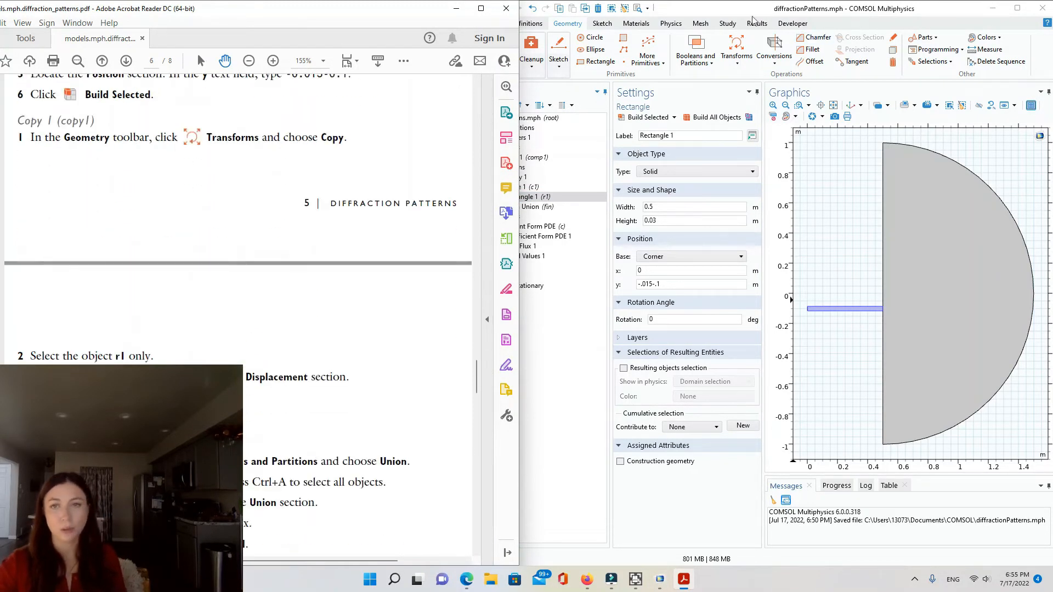
left_click(737, 55)
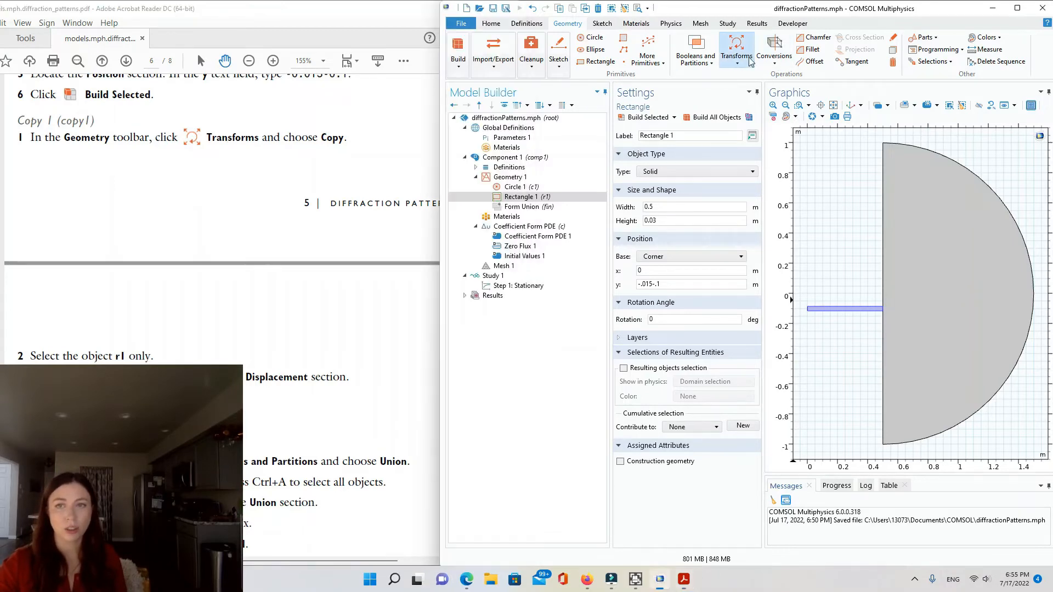
left_click(710, 88)
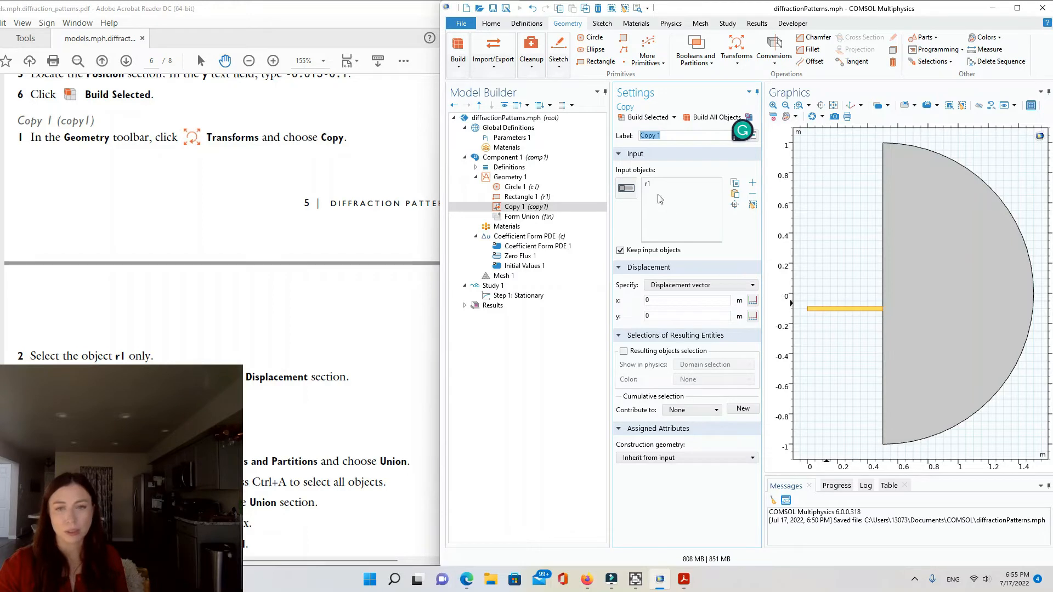
left_click(646, 184)
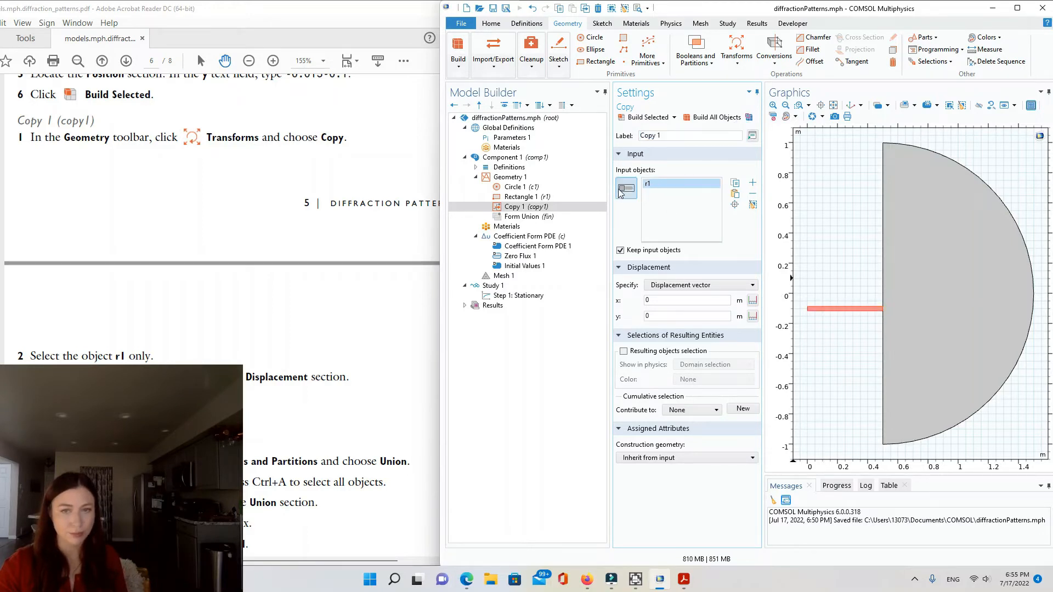
left_click(626, 188)
left_click(626, 188)
left_click(627, 190)
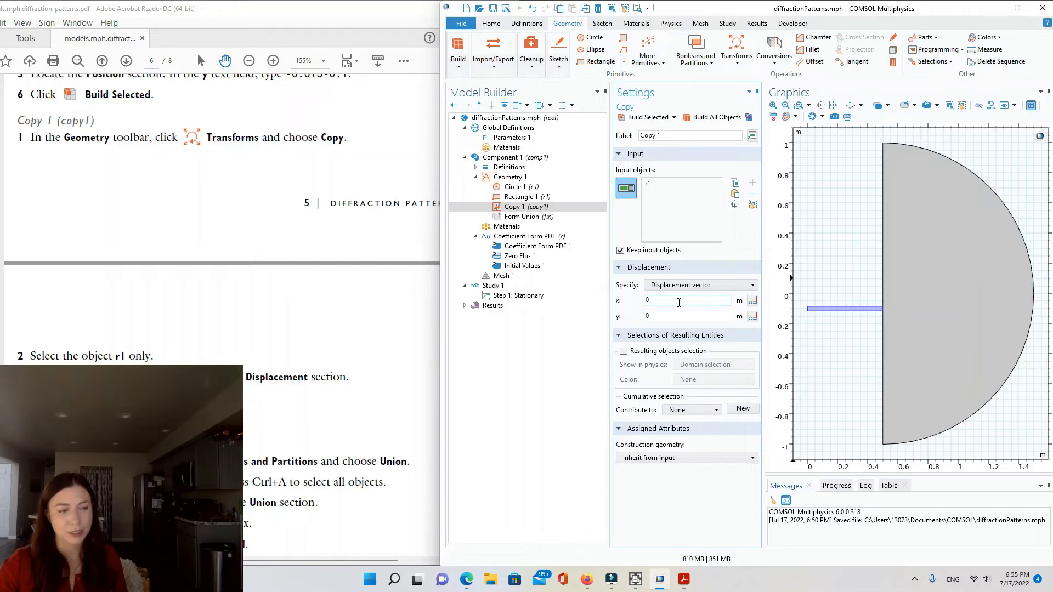
Set the Copy transform's y displacement to 0.2 m and build it
left_click(644, 319)
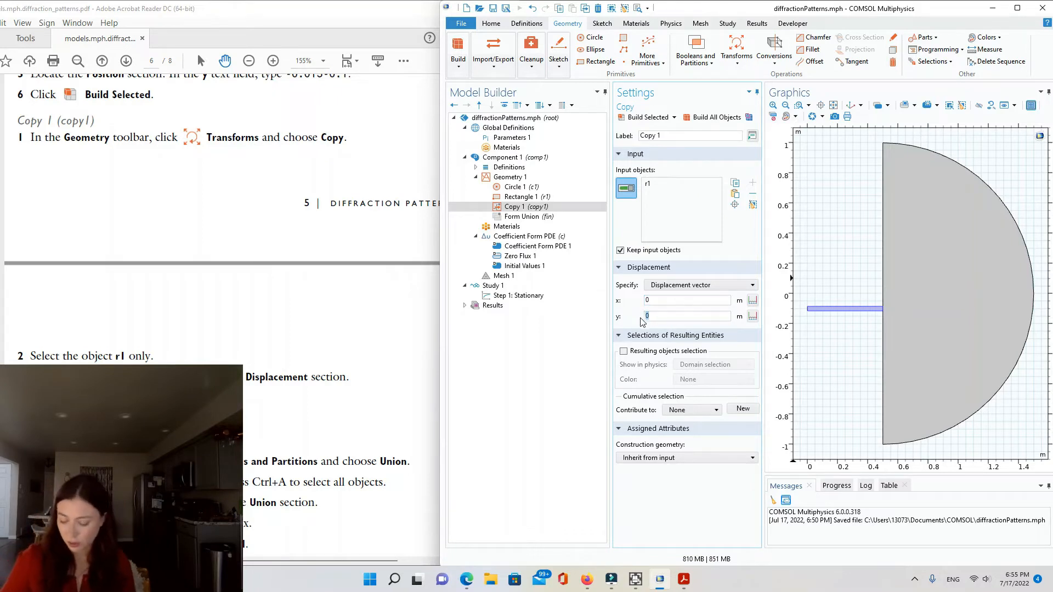
type(".02")
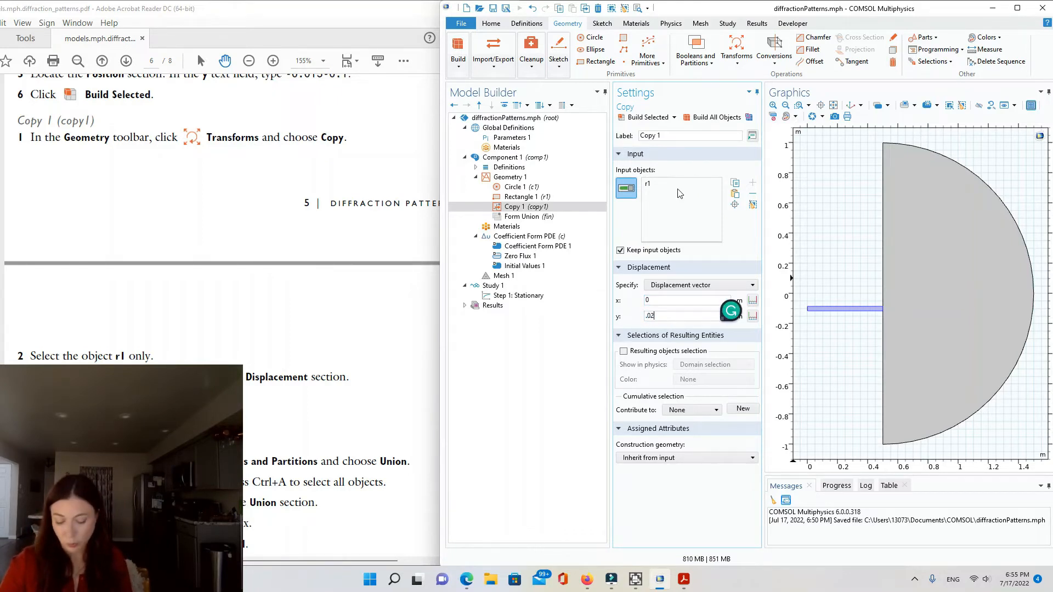
type("2")
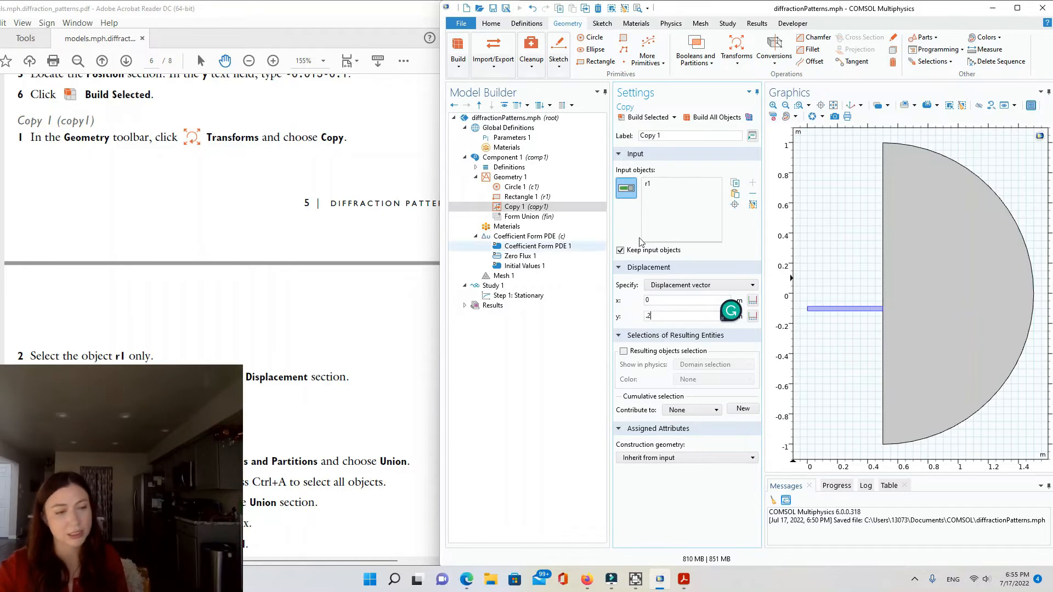
left_click(653, 119)
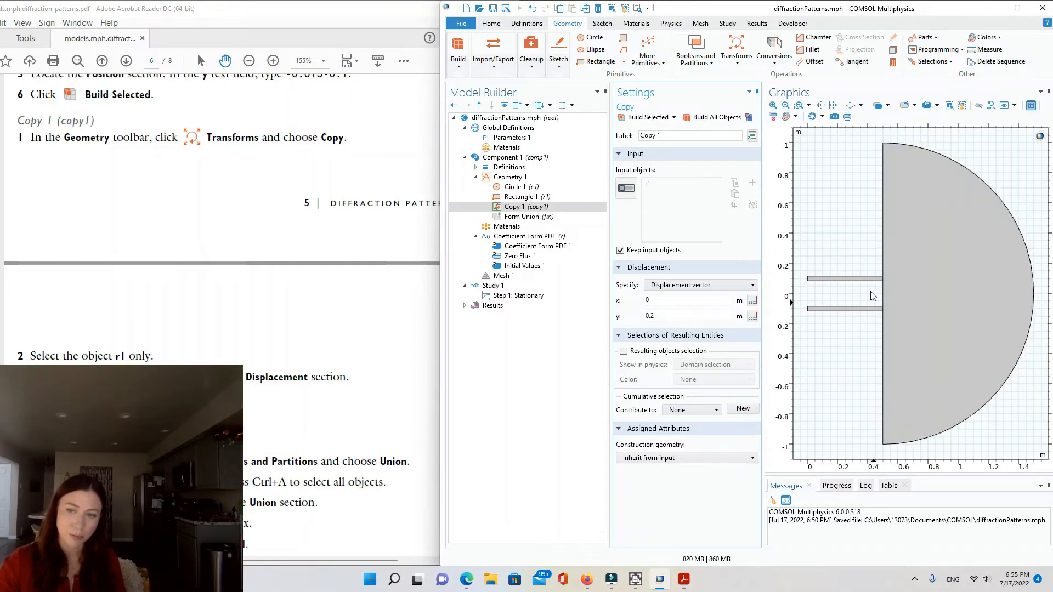
Unite objects c1, r1 and copy1 with a Union that does not keep interior boundaries, and build all objects
scroll(367, 334, "down", 10)
left_click(366, 332)
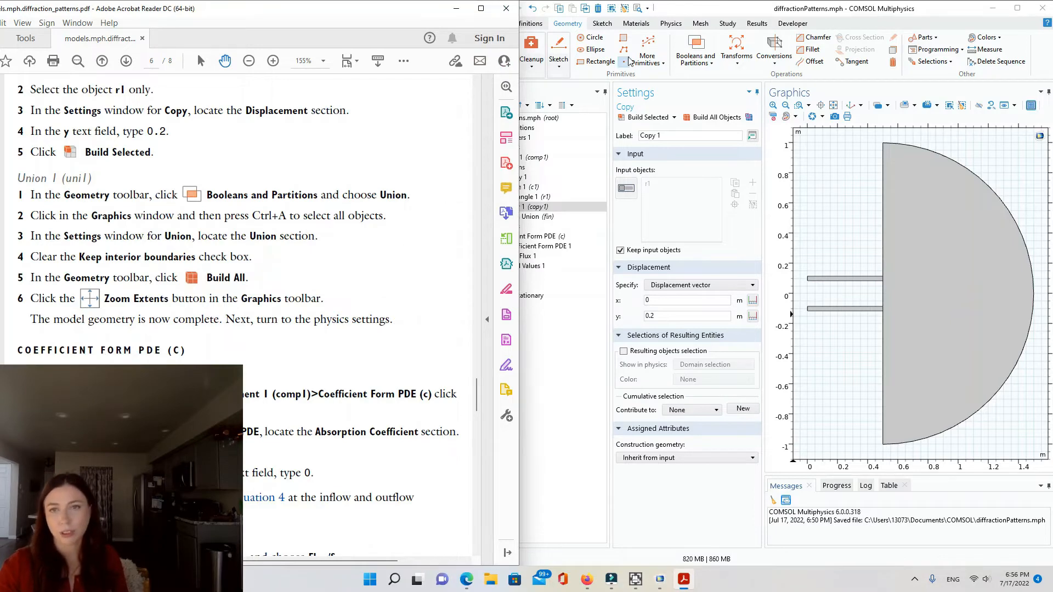
left_click(698, 55)
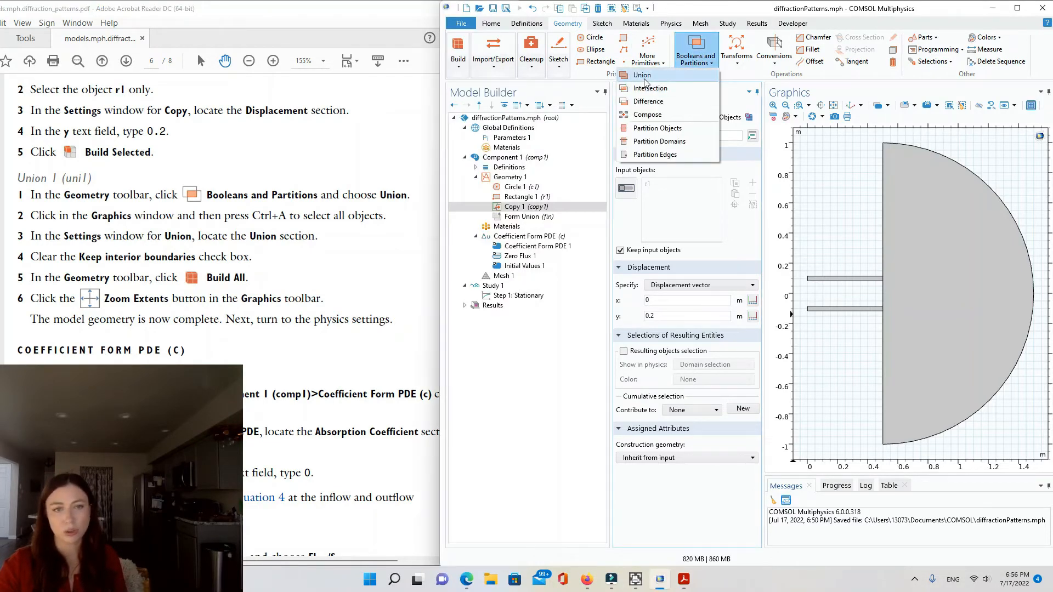
left_click(643, 76)
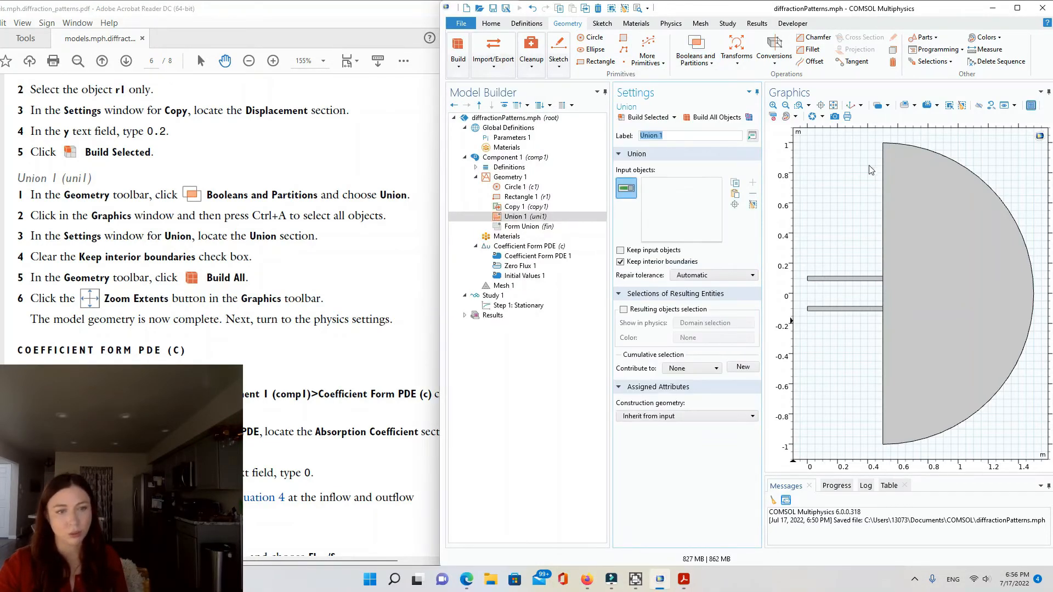
left_click(857, 181)
key("ctrl+a")
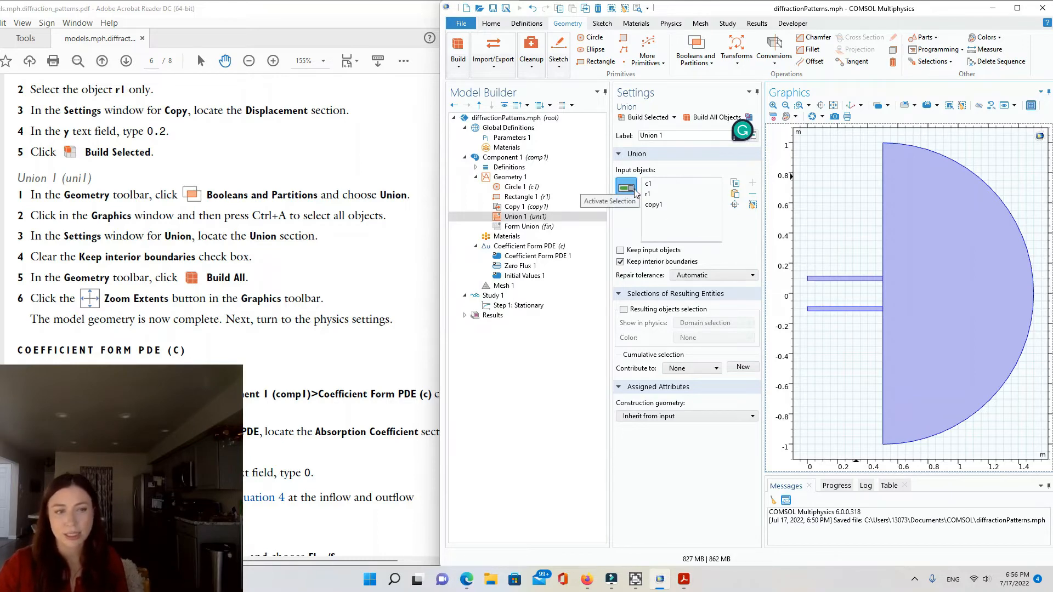
left_click(621, 263)
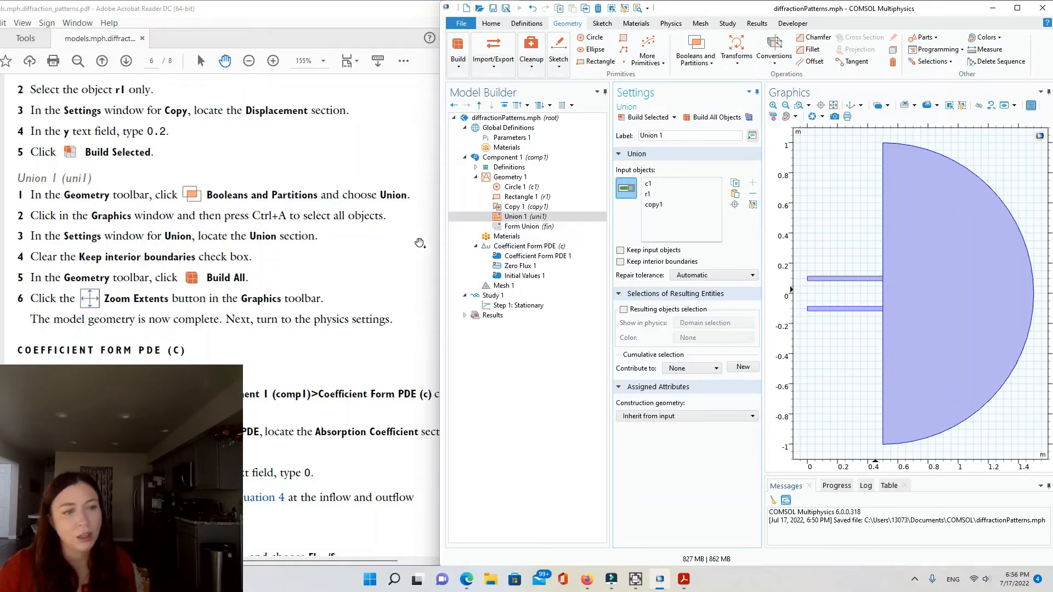
left_click(705, 119)
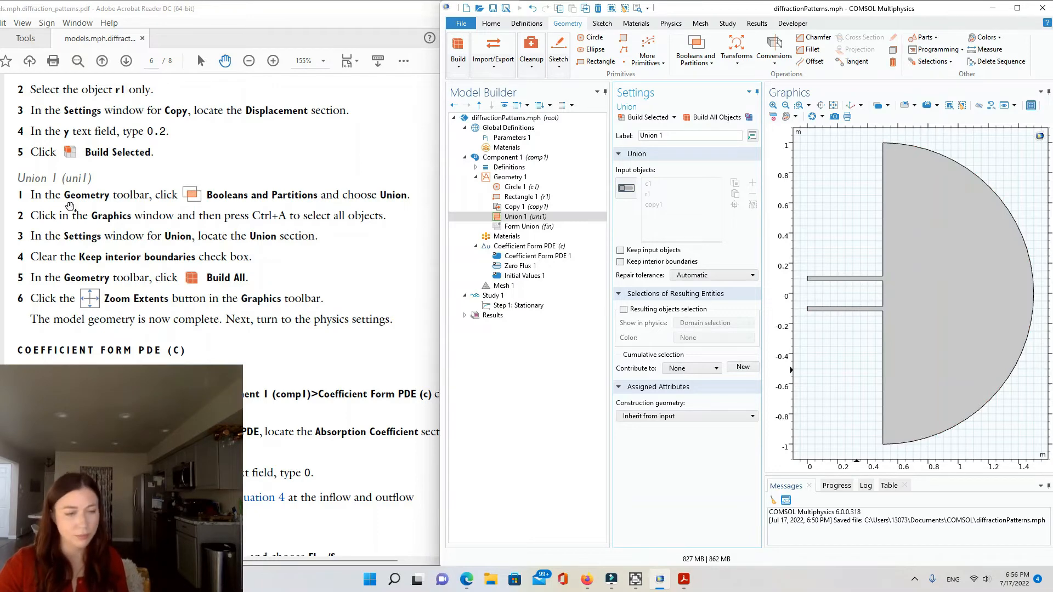
Read the tutorial PDF's instructions on the Coefficient Form PDE, Flux/Source conditions and mesh
scroll(112, 251, "down", 3)
left_click(241, 239)
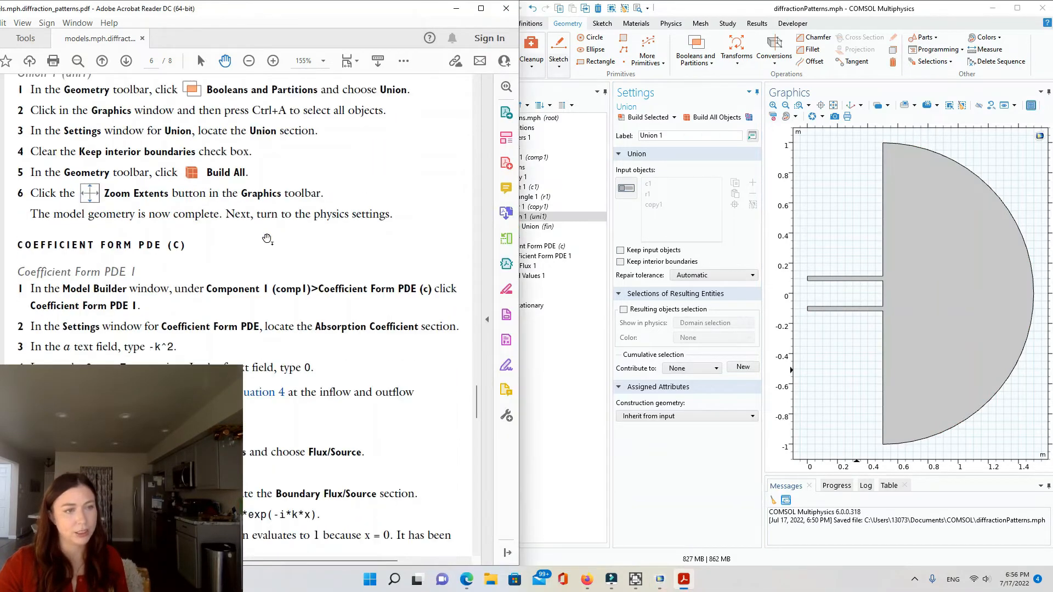
scroll(267, 239, "down", 2)
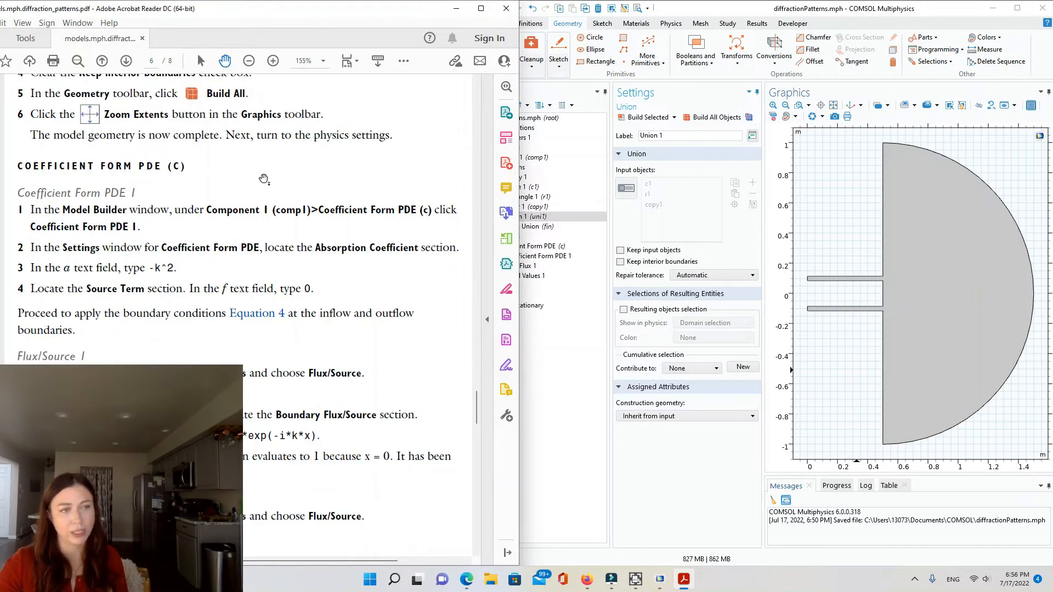
left_click(621, 430)
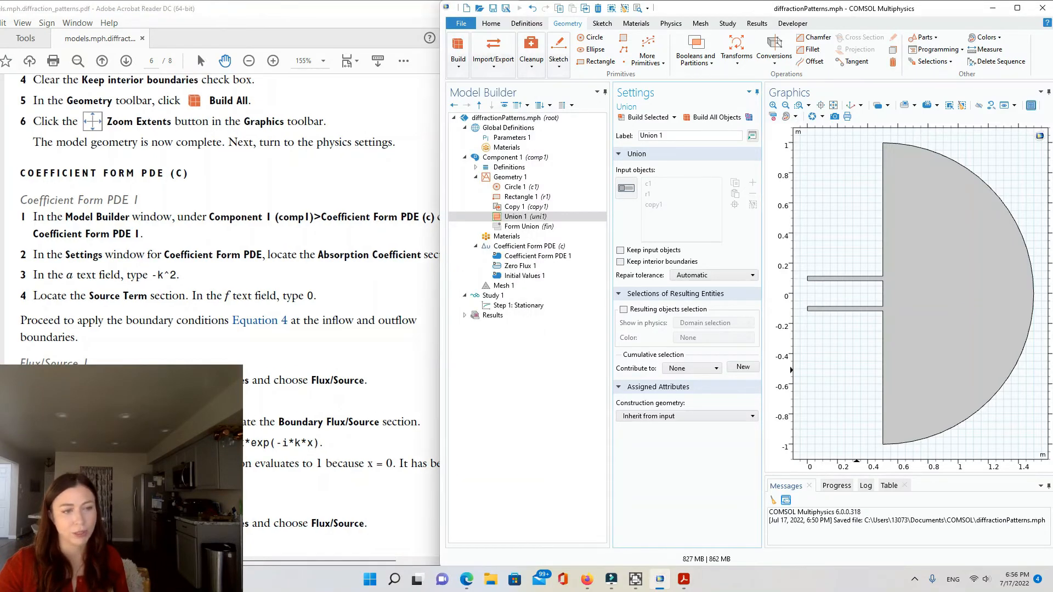
scroll(220, 220, "down", 2)
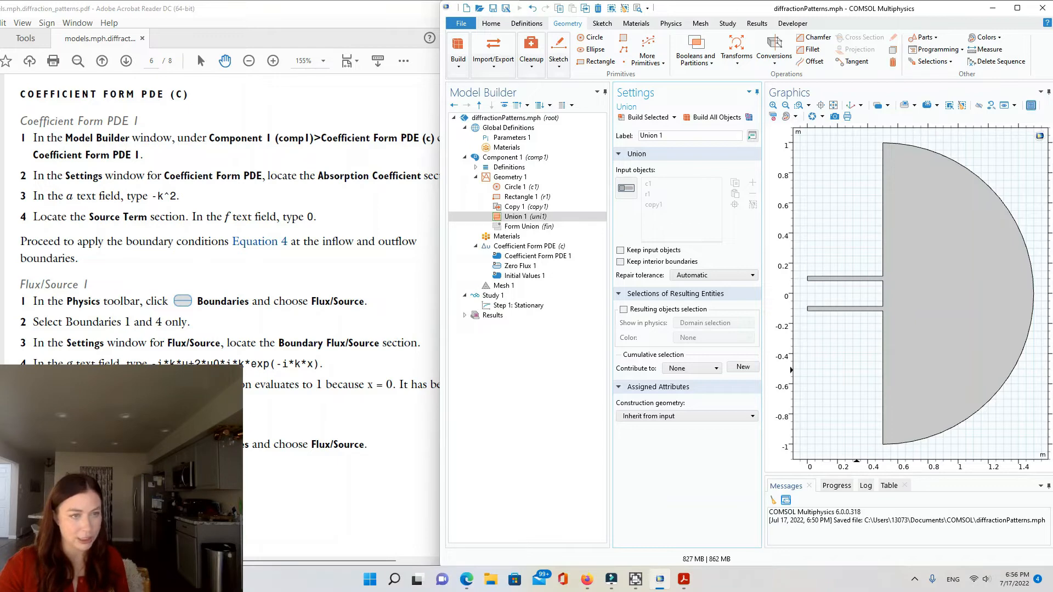
scroll(219, 220, "down", 15)
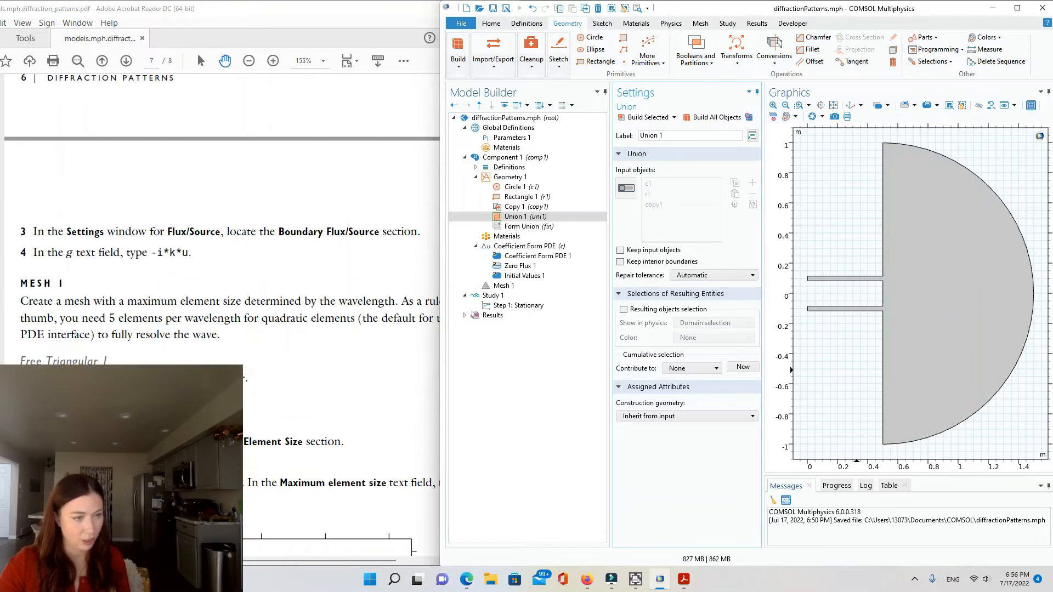
scroll(219, 220, "up", 10)
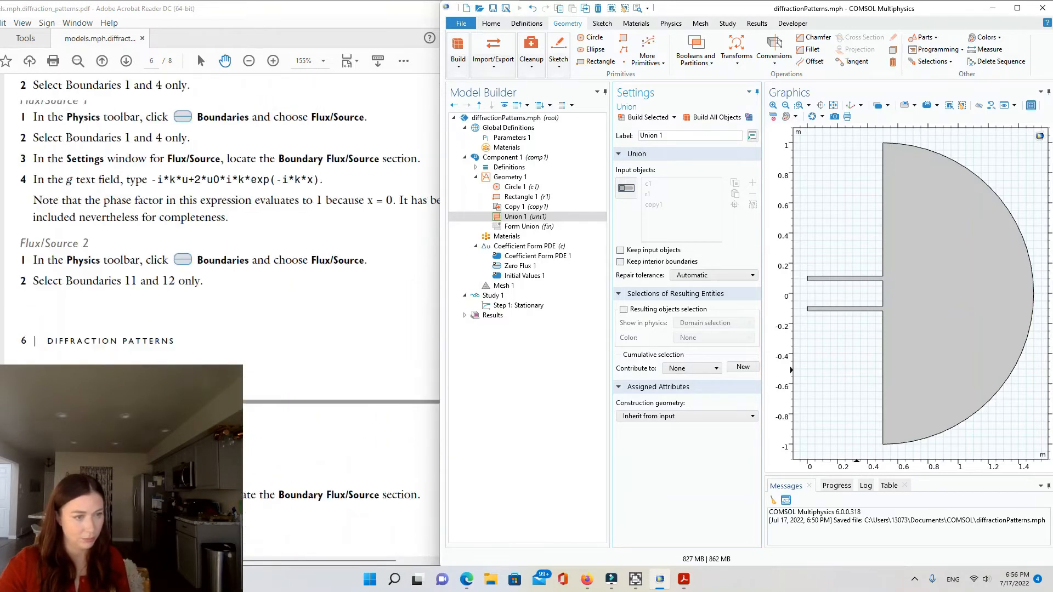
key("alt+Tab")
scroll(257, 271, "up", 10)
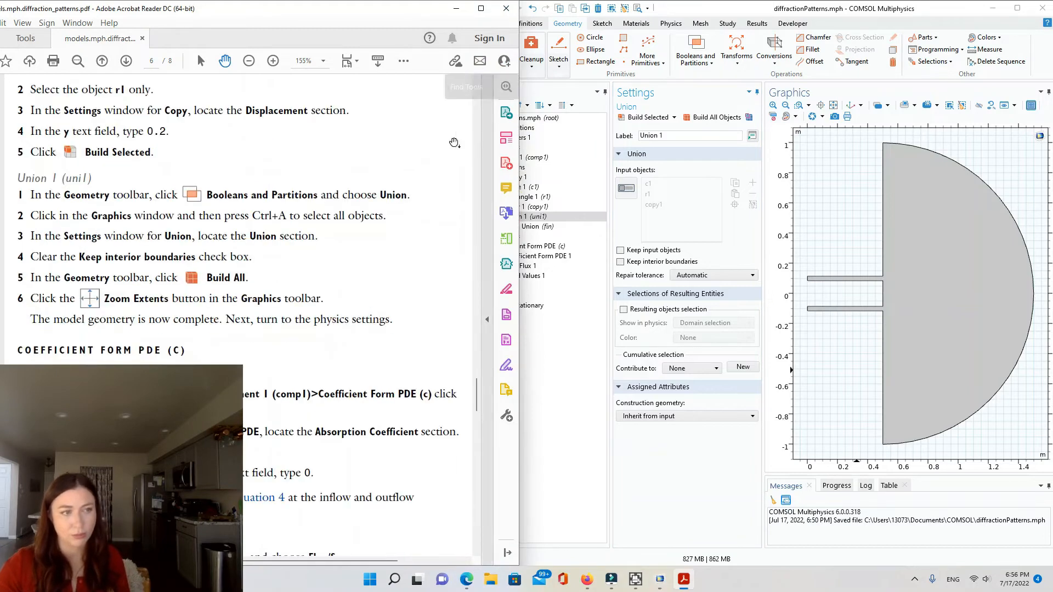
scroll(257, 271, "down", 7)
left_click(633, 453)
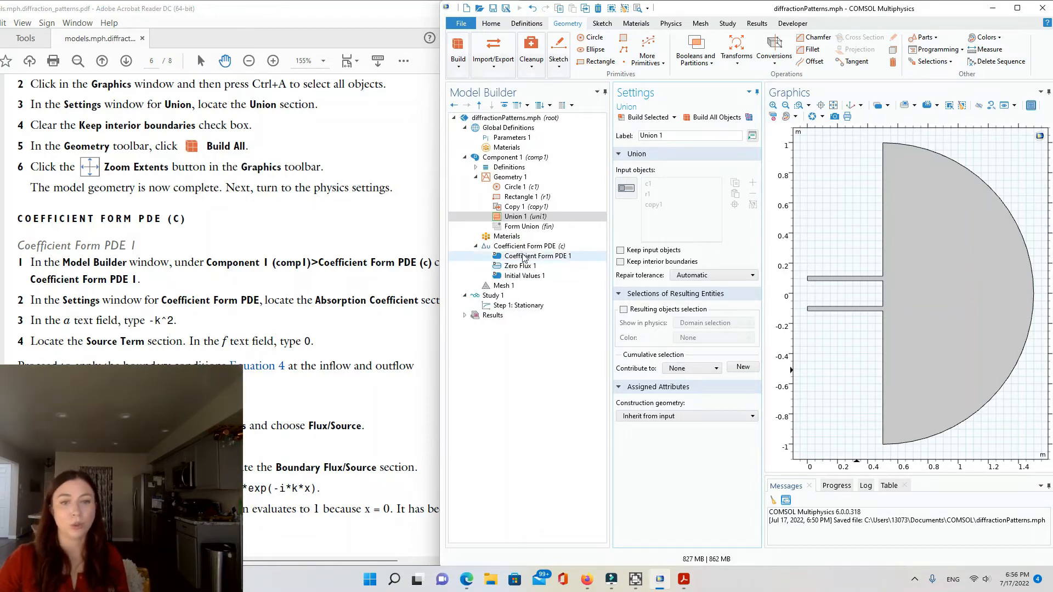
left_click(376, 282)
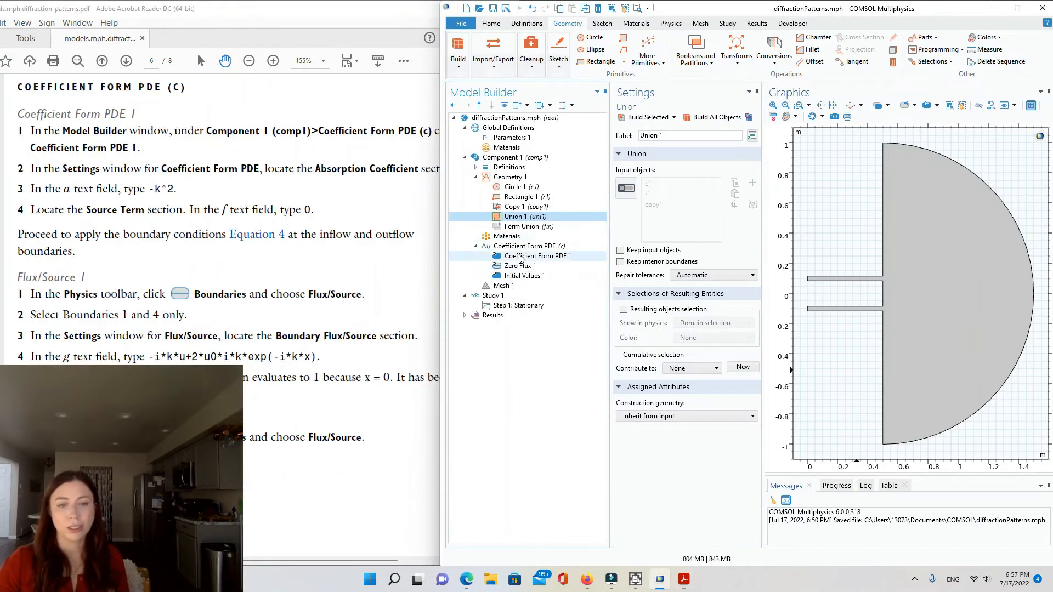
In Coefficient Form PDE 1, set the absorption coefficient a to -k^2 and the source term f to 0
left_click(521, 258)
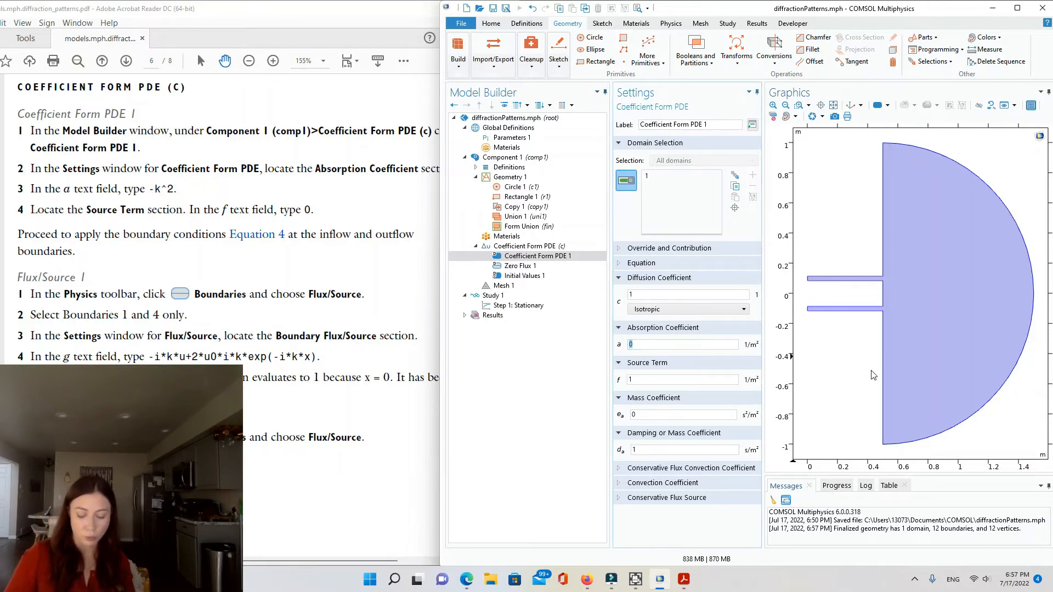
key("BackSpace")
type("-k")
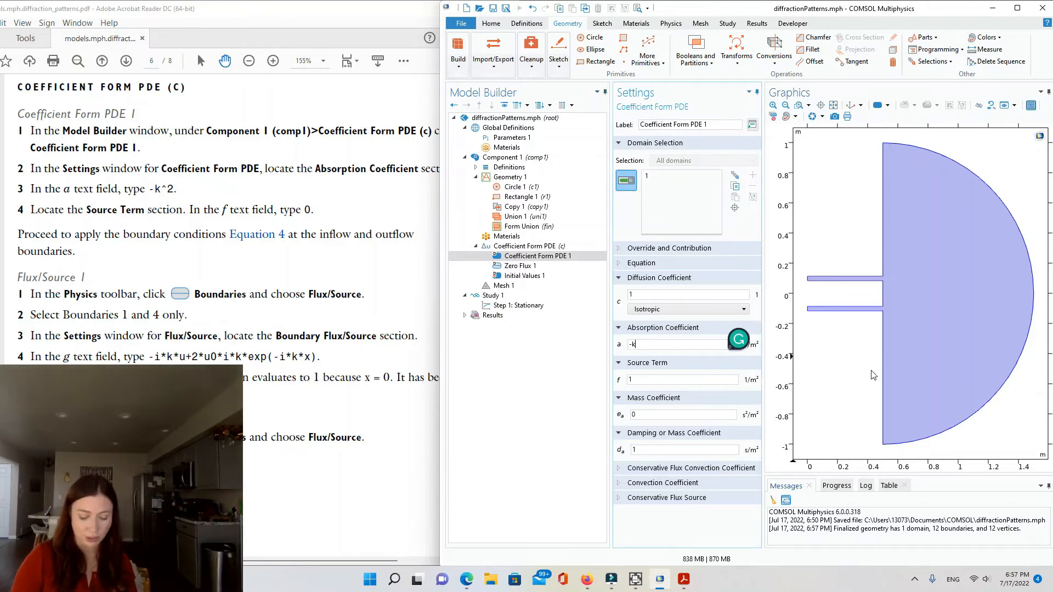
type("^2")
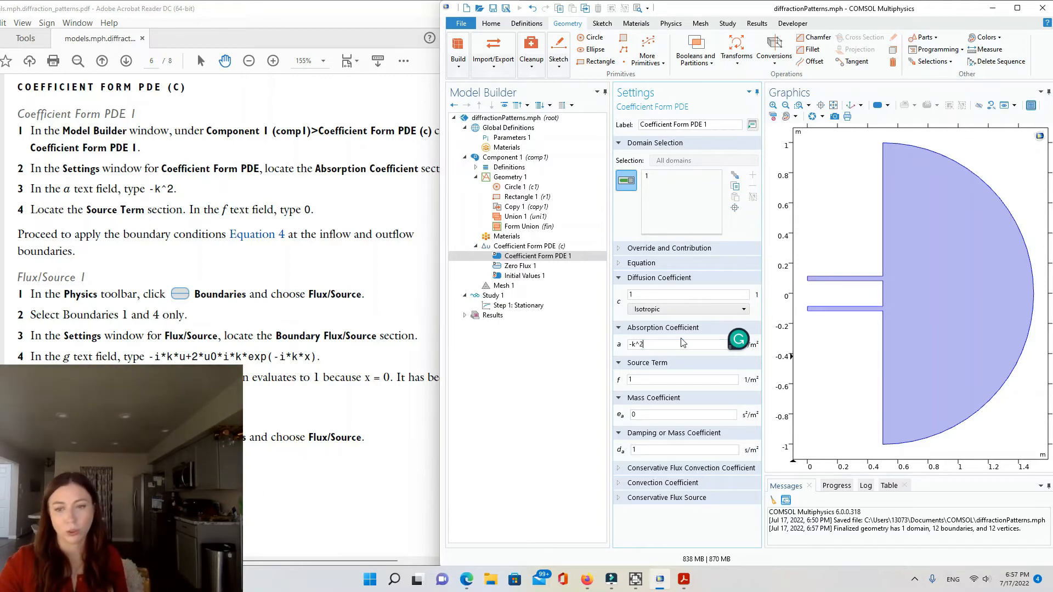
left_click(687, 330)
left_click(619, 329)
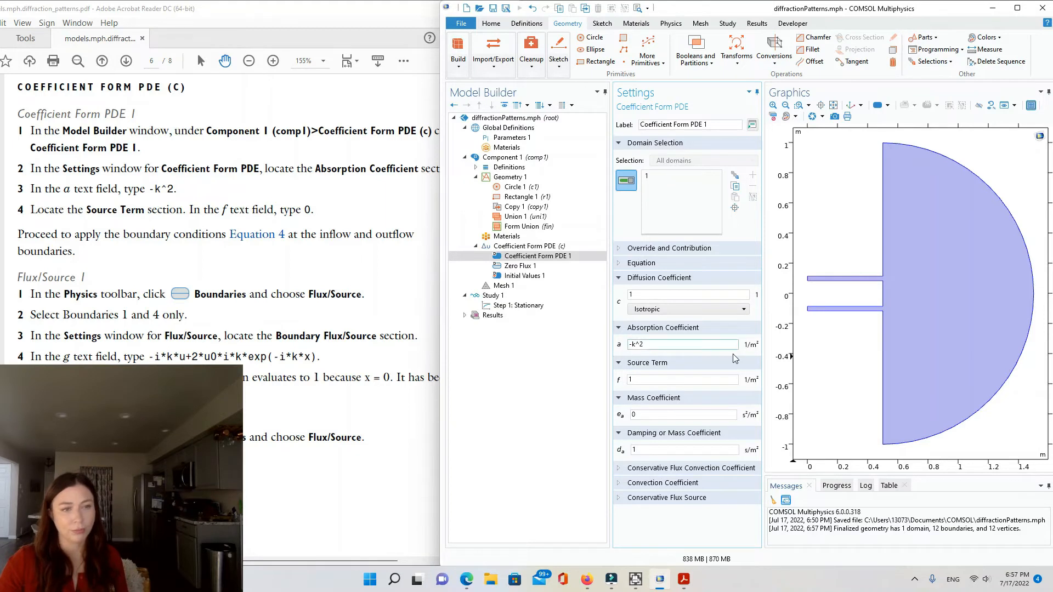
type("0")
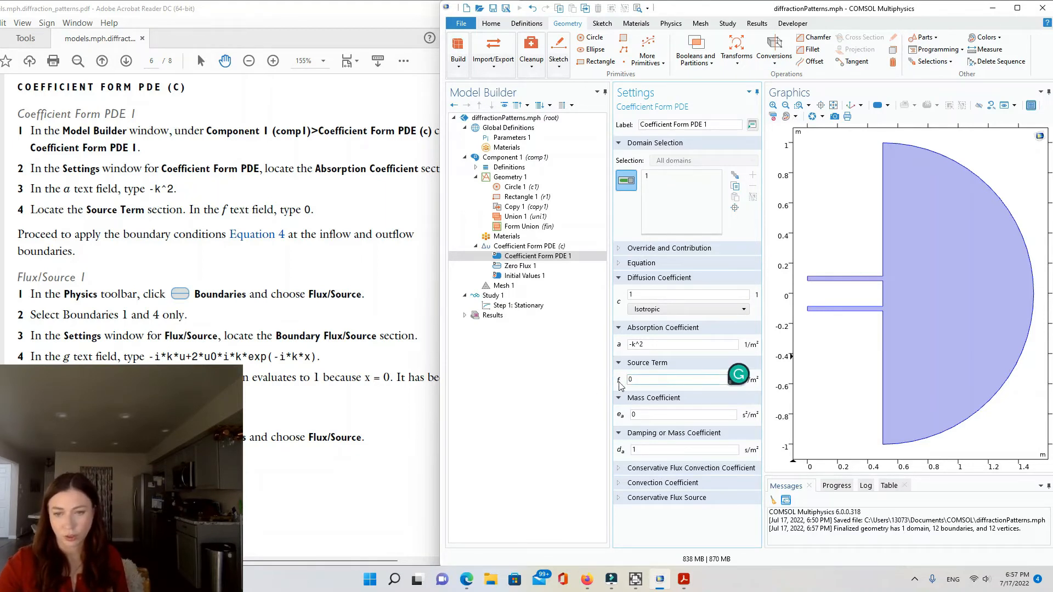
left_click(565, 406)
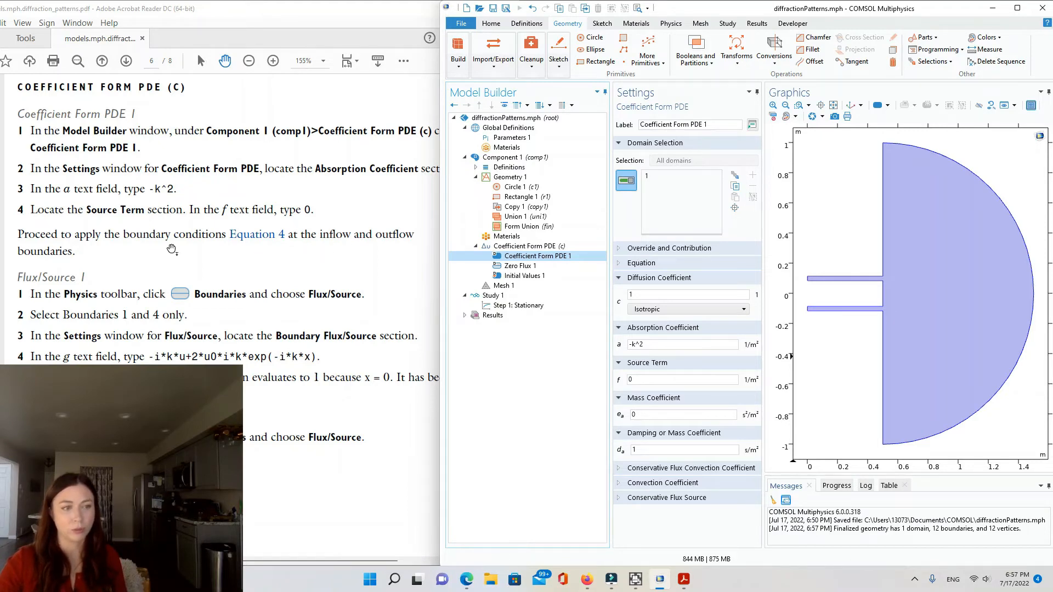
Add a Flux/Source boundary condition and apply it to boundaries 1 and 4, the outer ends of the two slits
scroll(171, 249, "down", 3)
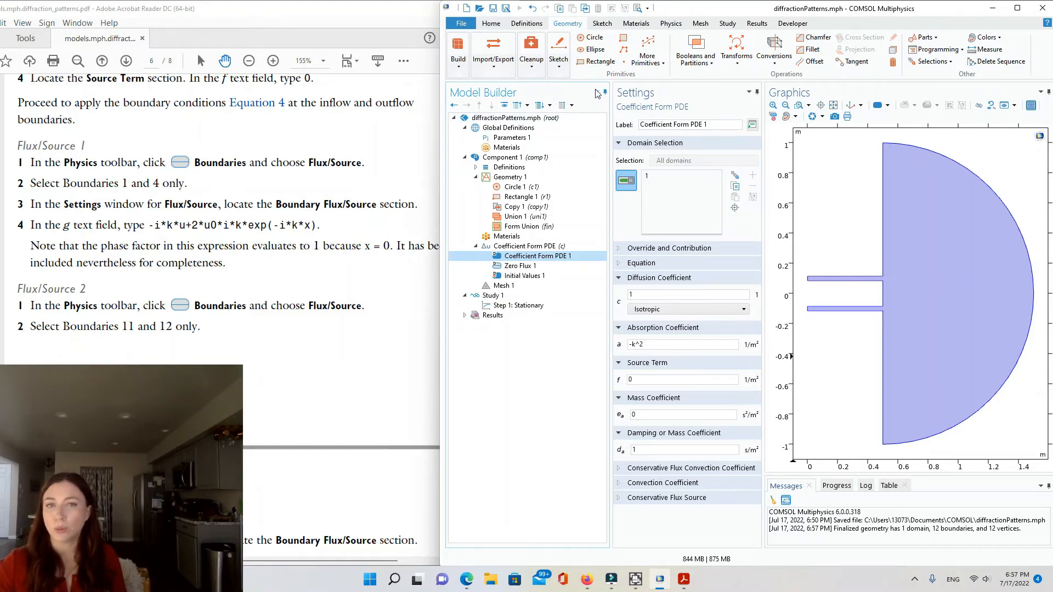
left_click(679, 24)
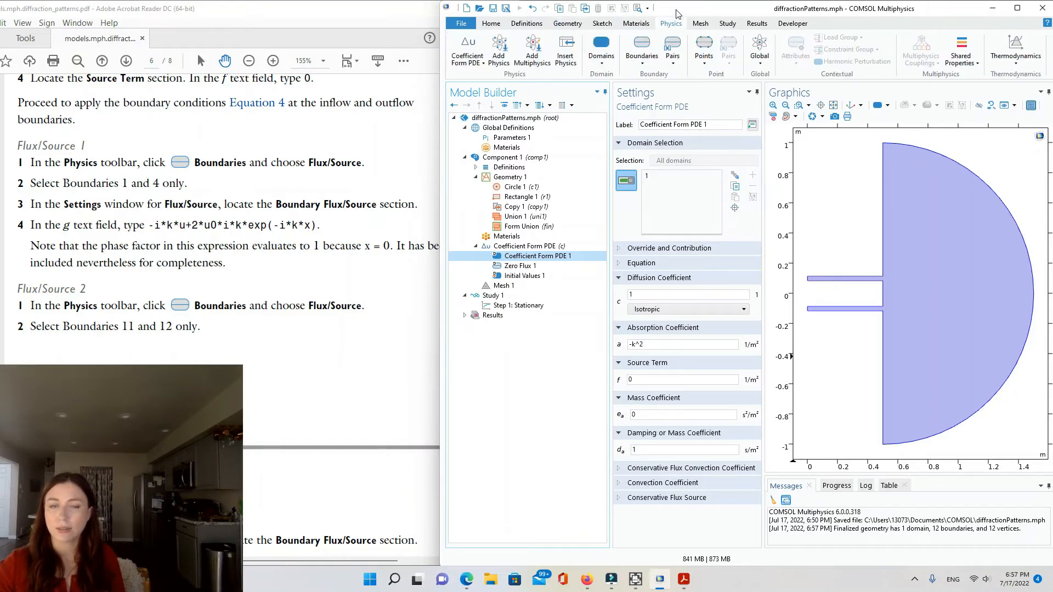
left_click(640, 65)
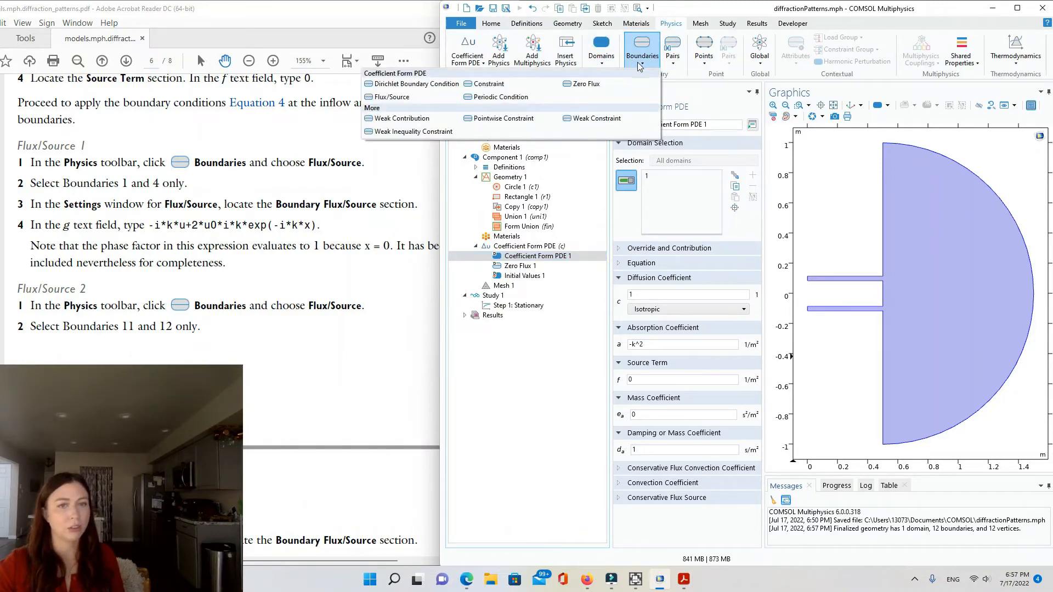
left_click(392, 97)
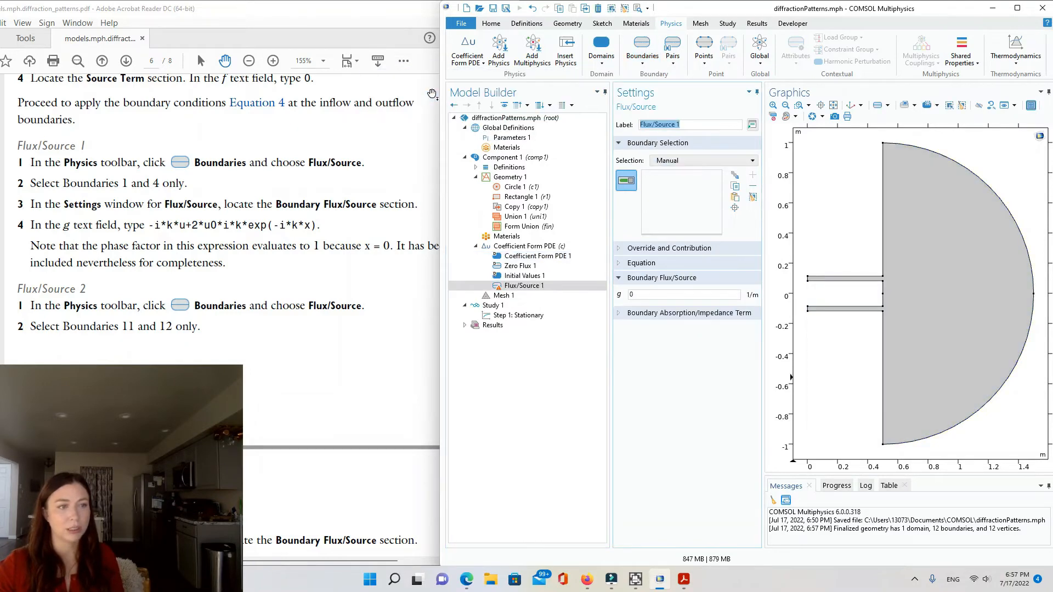
left_click(809, 281)
left_click(808, 310)
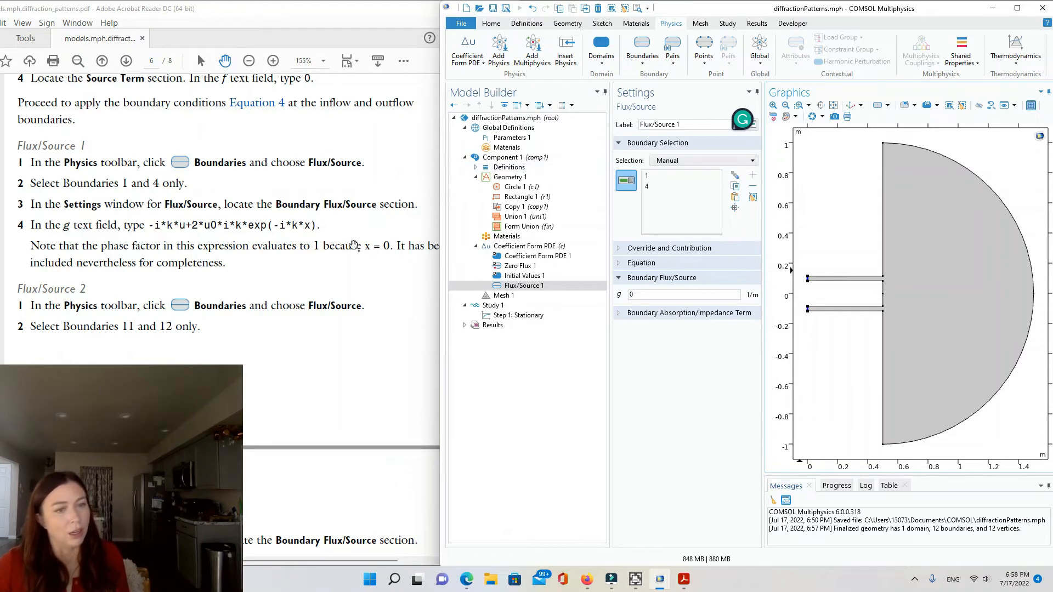
Set the boundary flux/source g of Flux/Source 1 to -i*k*u+2*u0*i*k*exp(-1*k*x)
left_click(648, 294)
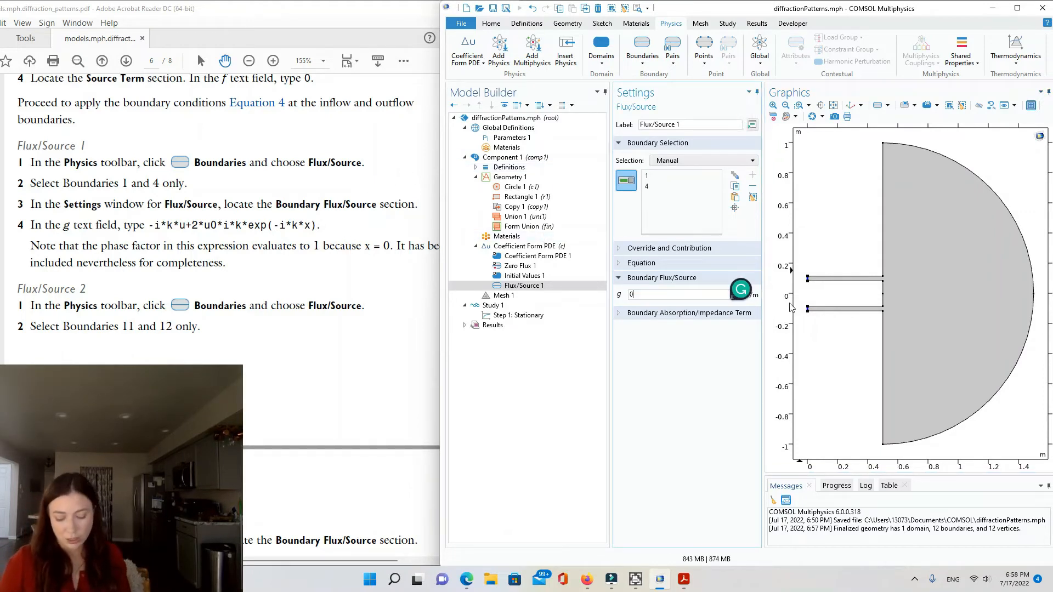
key("BackSpace")
type("-i*k*u+2*u0*i*k*exp(-")
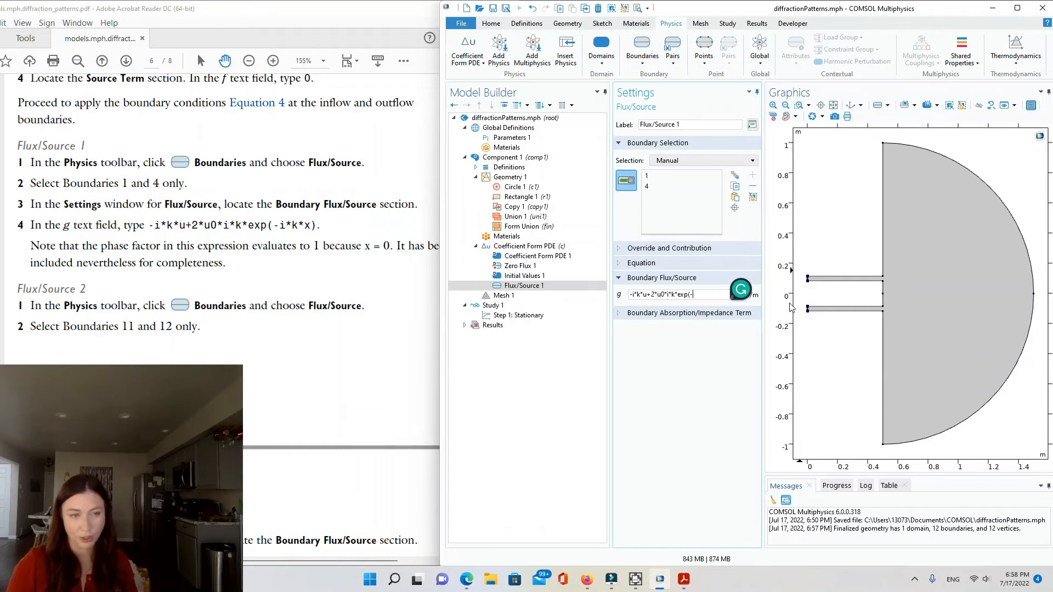
type("*")
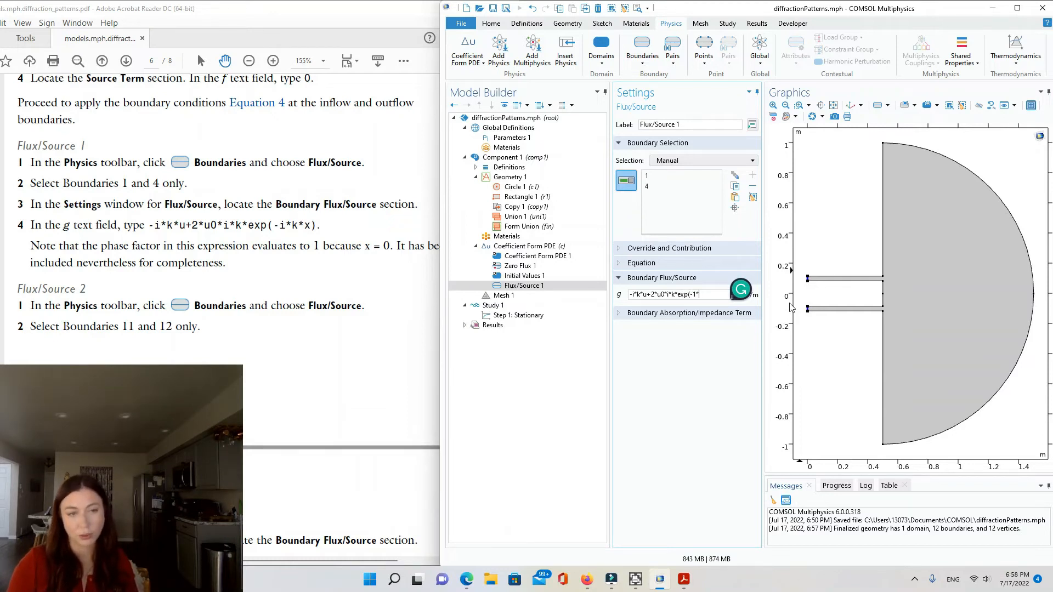
type("k*x")
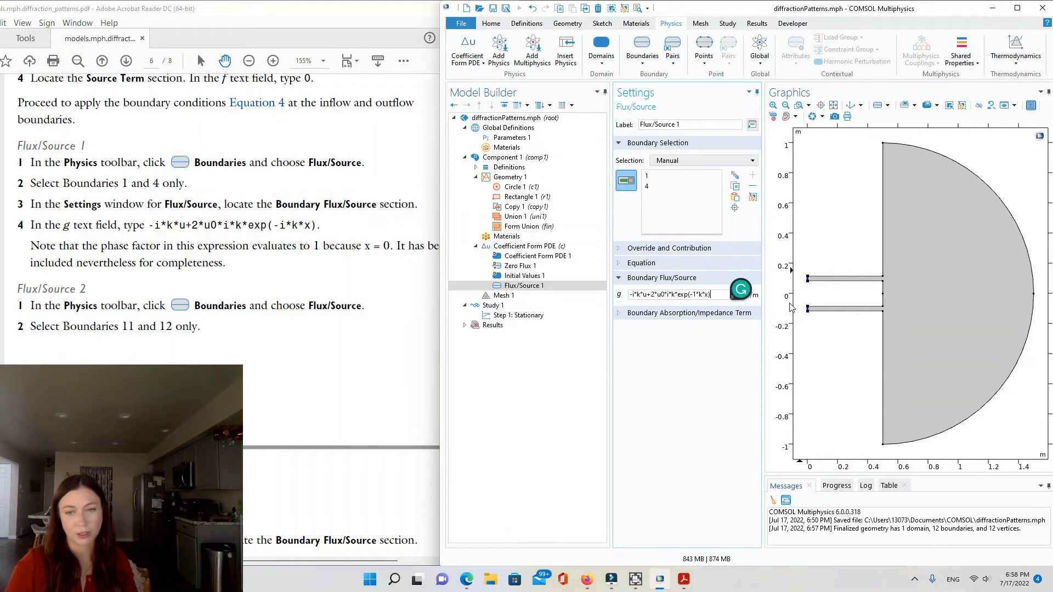
type(")")
left_click(690, 357)
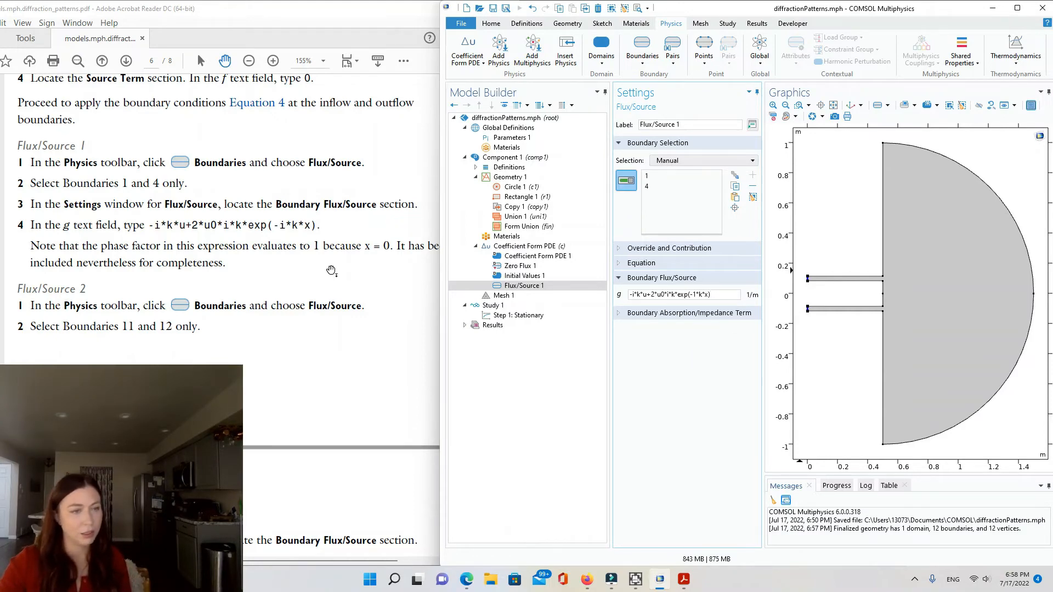
Add a second Flux/Source boundary condition and apply it to boundaries 11 and 12, the two arcs of the half circle
left_click(291, 267)
scroll(285, 265, "up", 6)
scroll(285, 265, "down", 6)
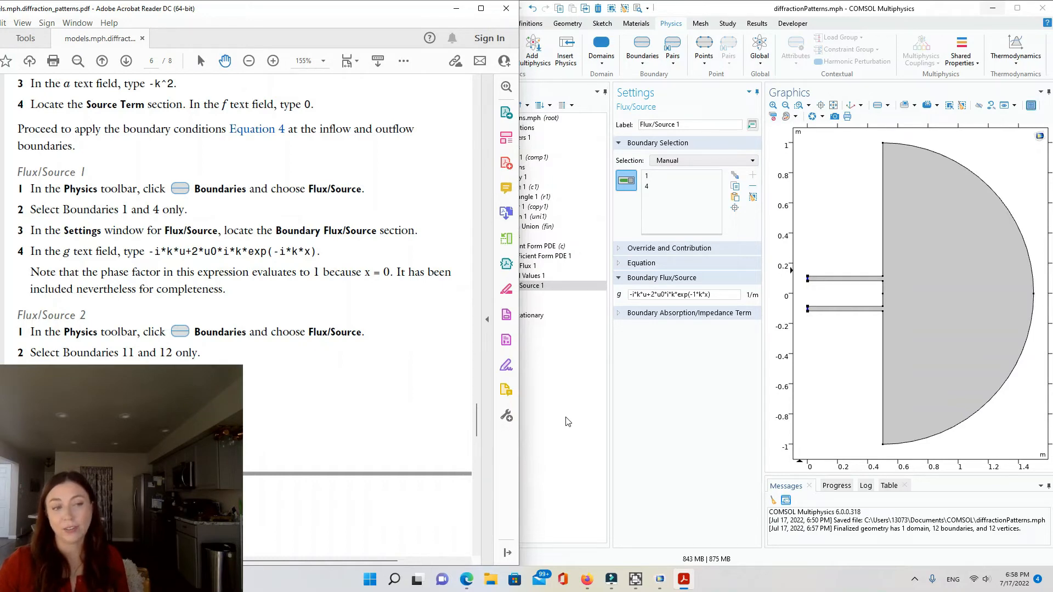
left_click(588, 400)
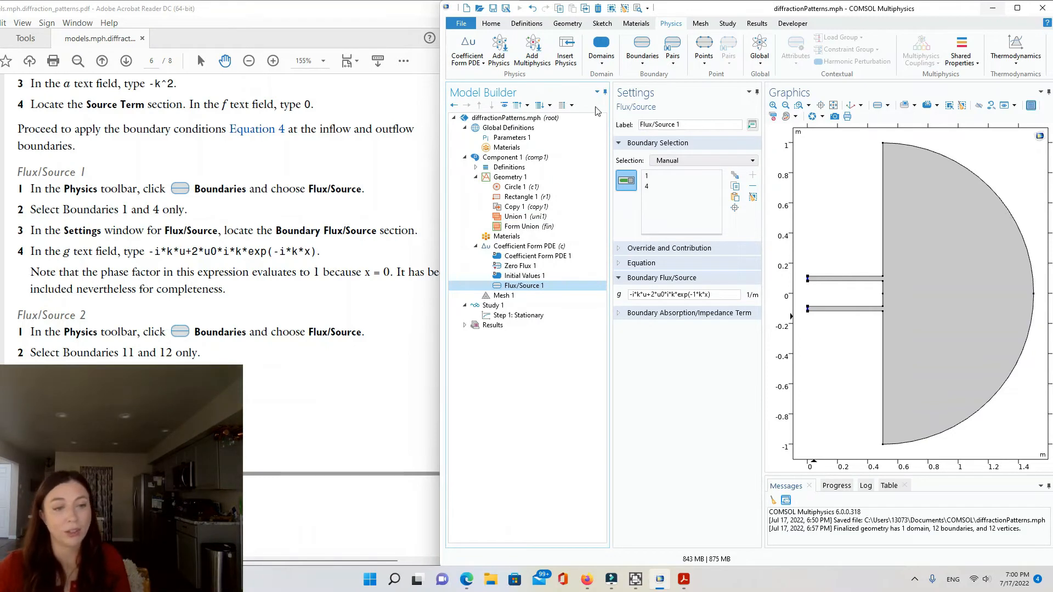
left_click(640, 56)
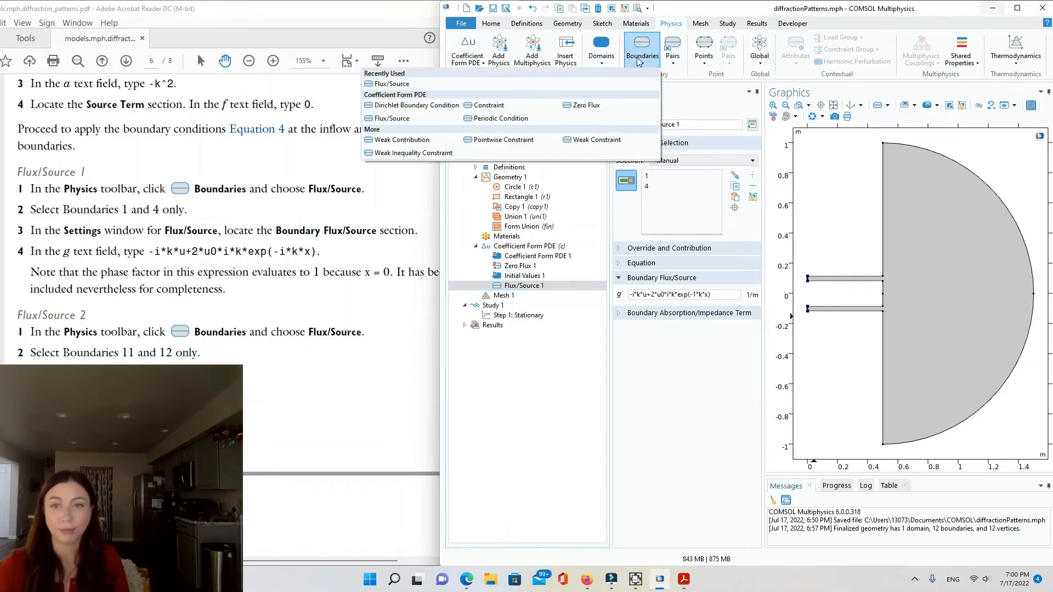
left_click(402, 118)
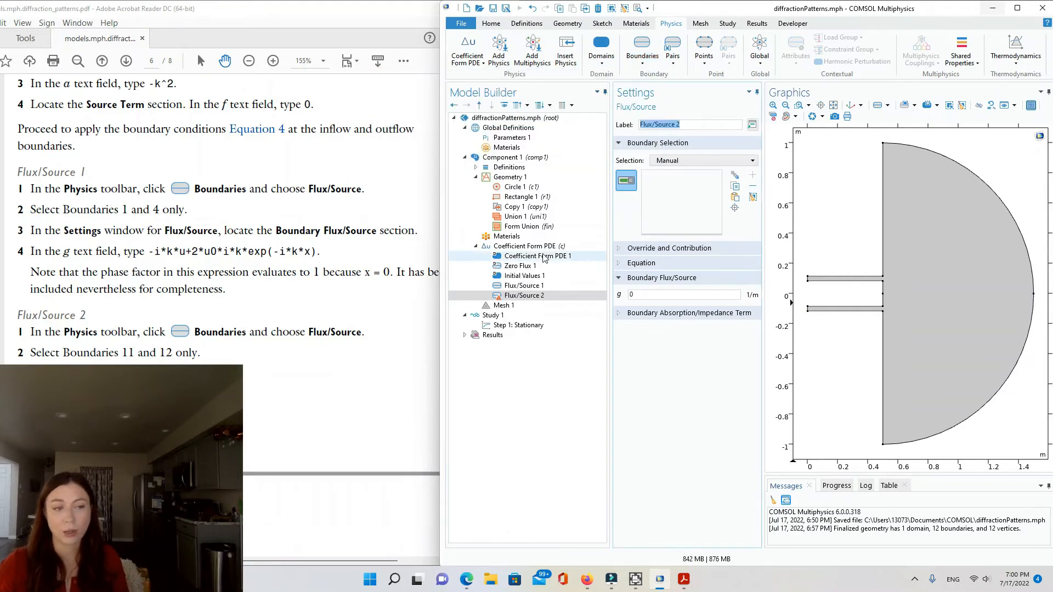
scroll(317, 261, "down", 5)
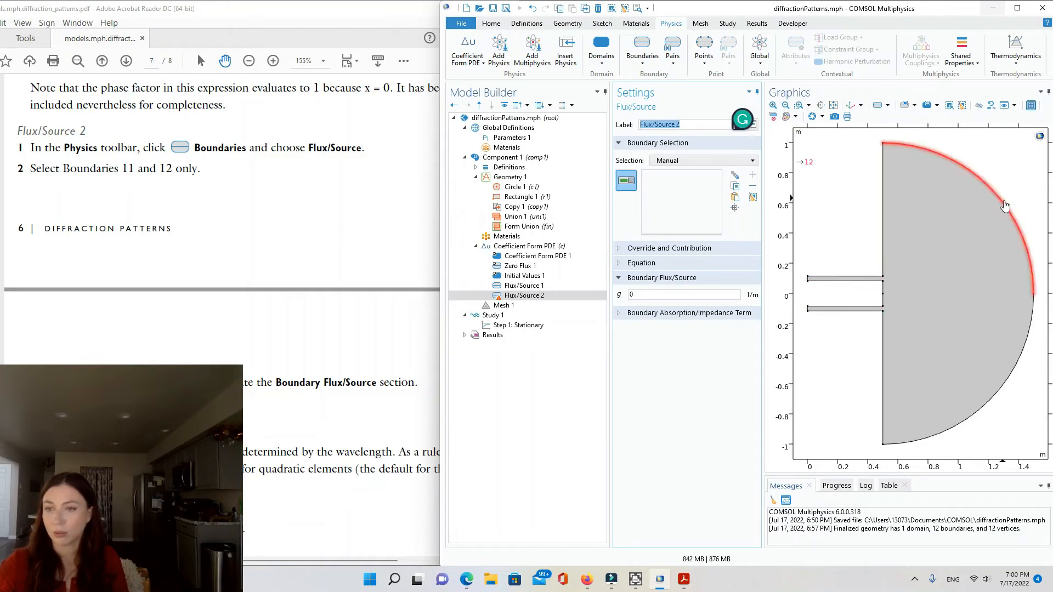
left_click(998, 391)
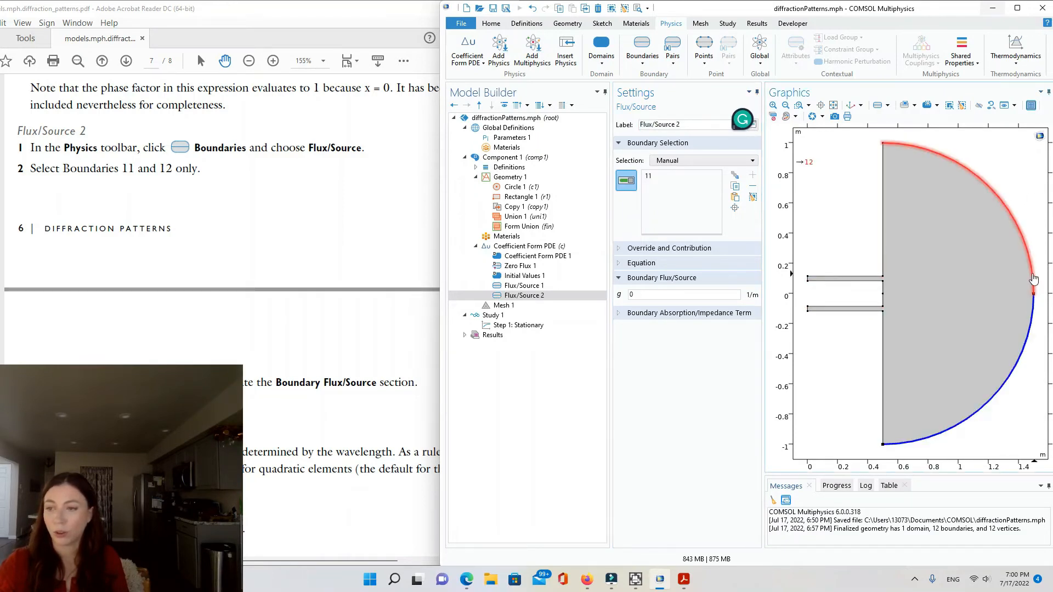
left_click(1033, 268)
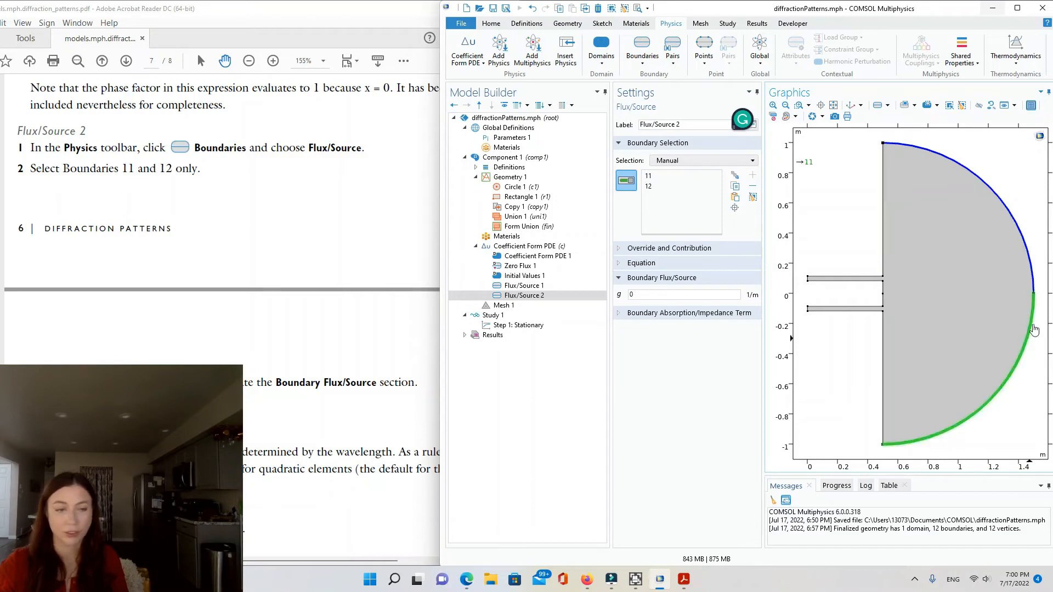
Set the boundary flux/source g of Flux/Source 2 to -i*k*u, as the tutorial PDF instructs
scroll(272, 344, "down", 4)
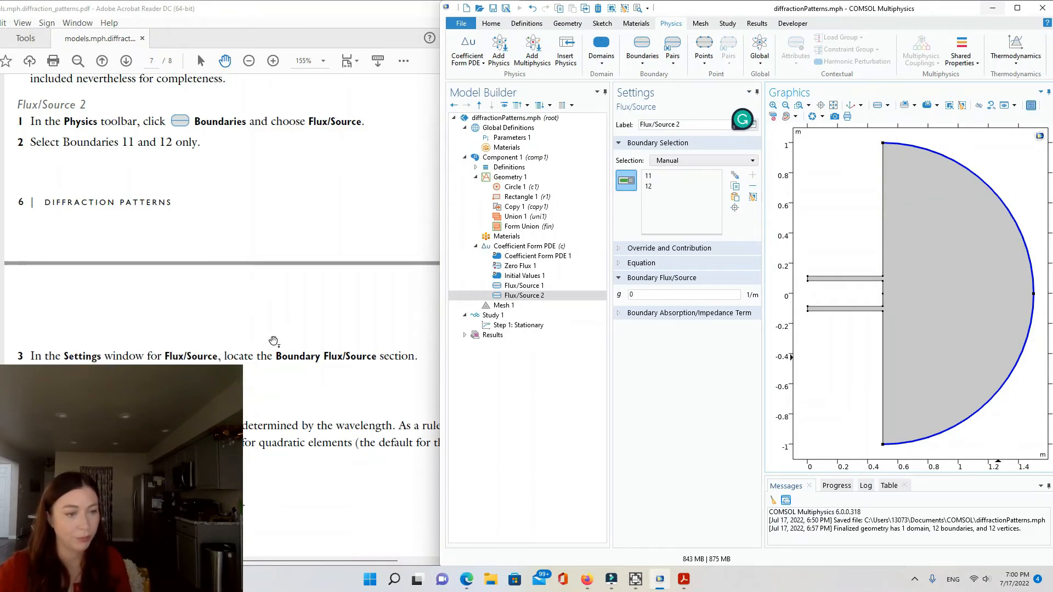
scroll(210, 272, "up", 3)
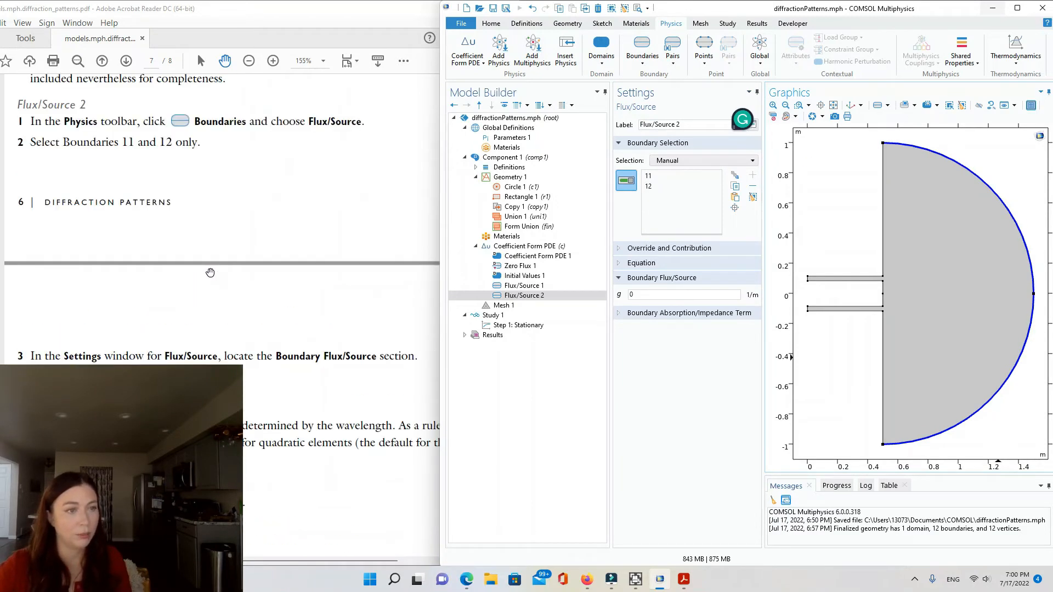
scroll(210, 272, "down", 4)
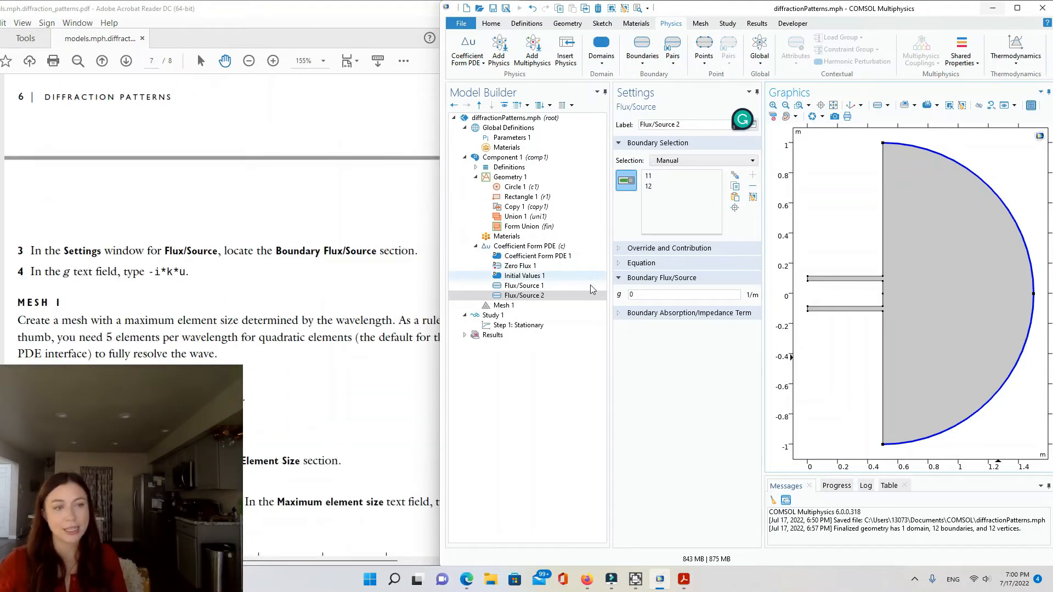
double_click(665, 294)
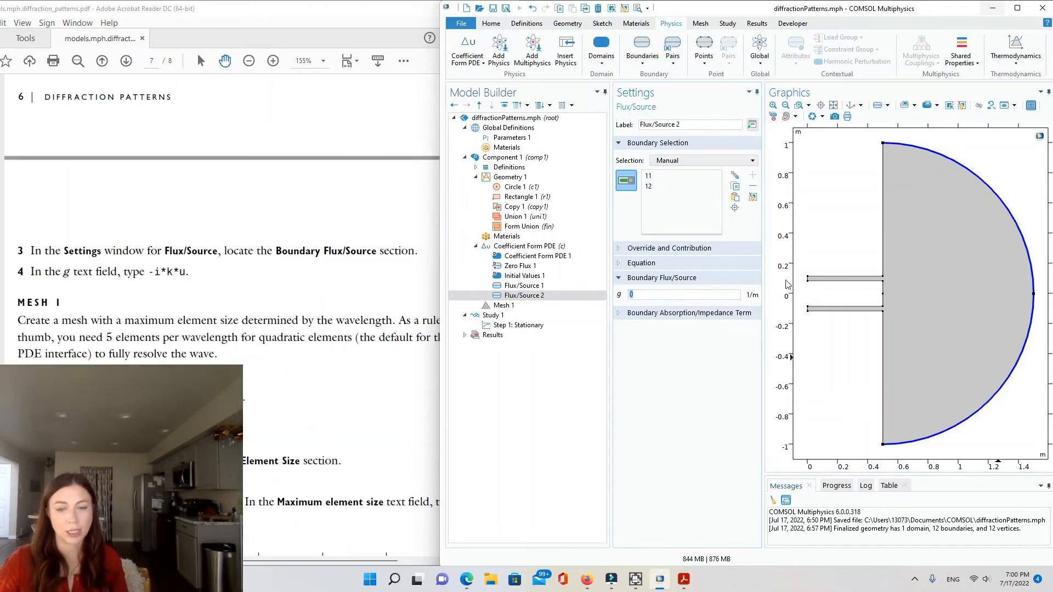
type("-")
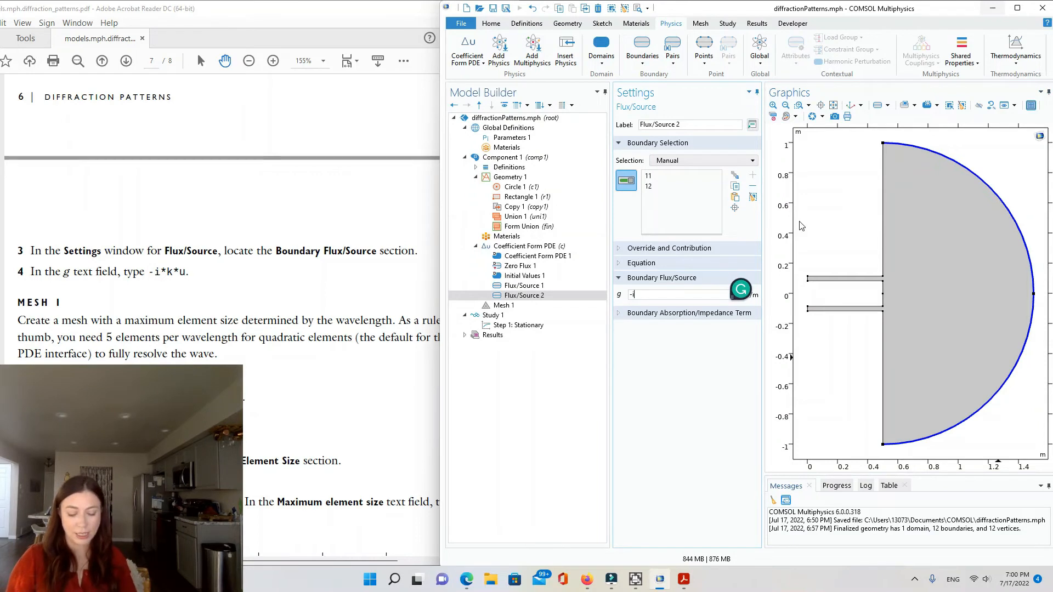
type("i*k*u")
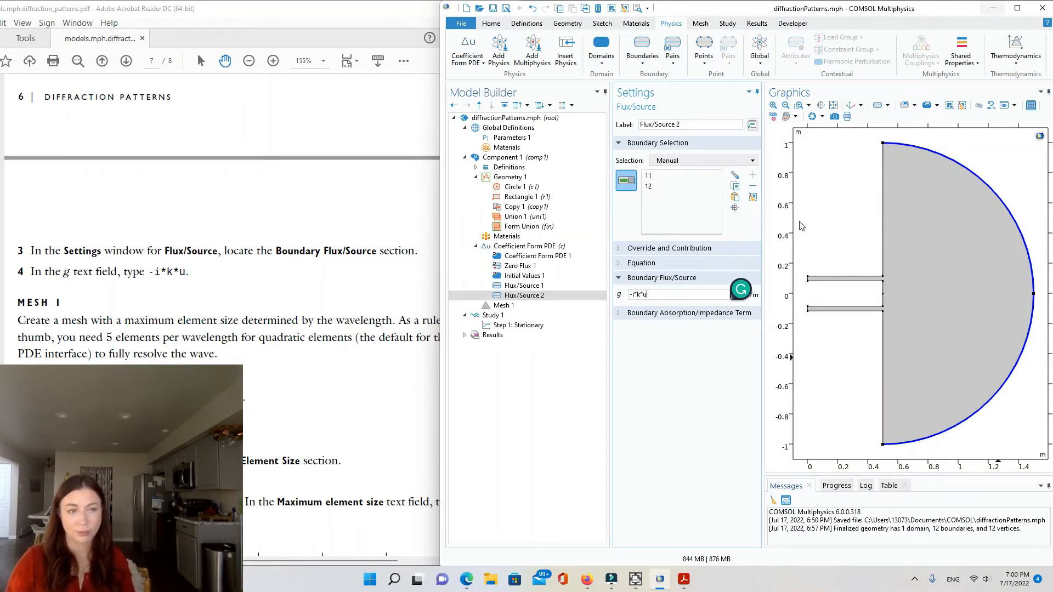
left_click(732, 437)
Read the tutorial's Mesh 1 instructions and add a Free Triangular mesh to Mesh 1
scroll(308, 321, "down", 5)
left_click(308, 320)
scroll(309, 320, "down", 1)
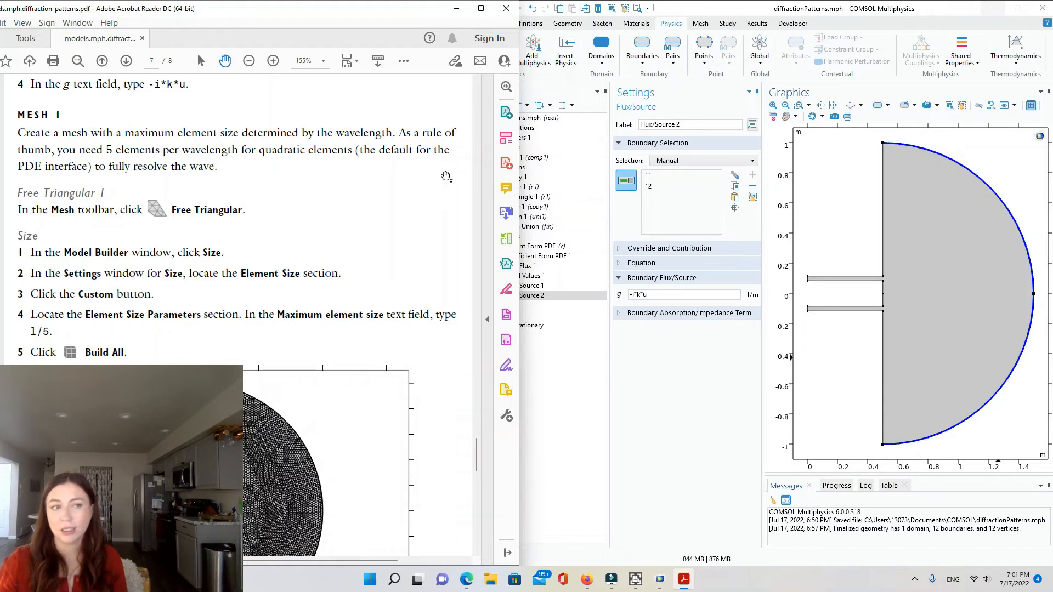
left_click(593, 418)
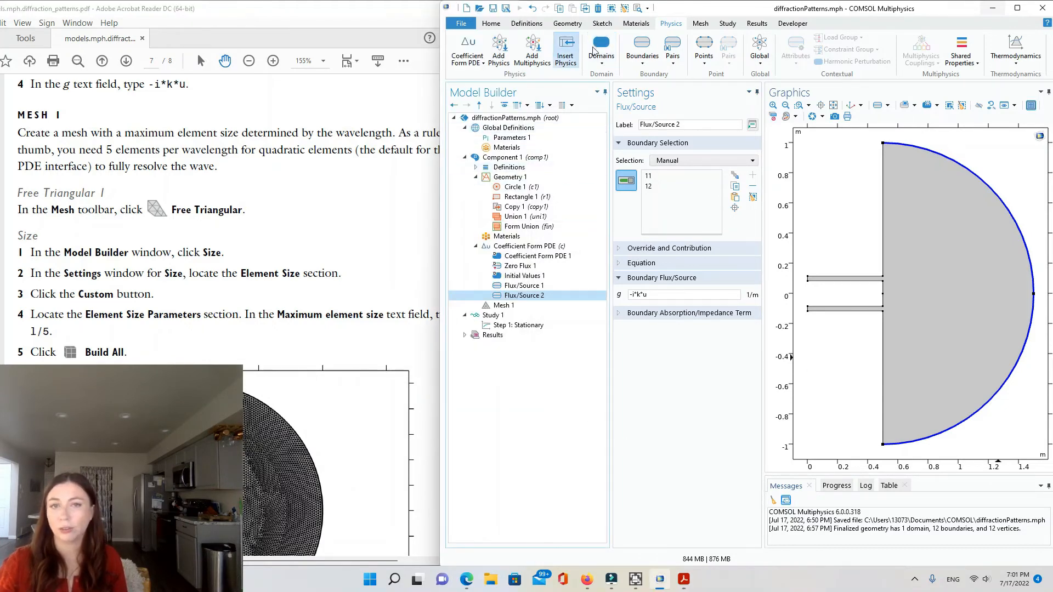
left_click(701, 23)
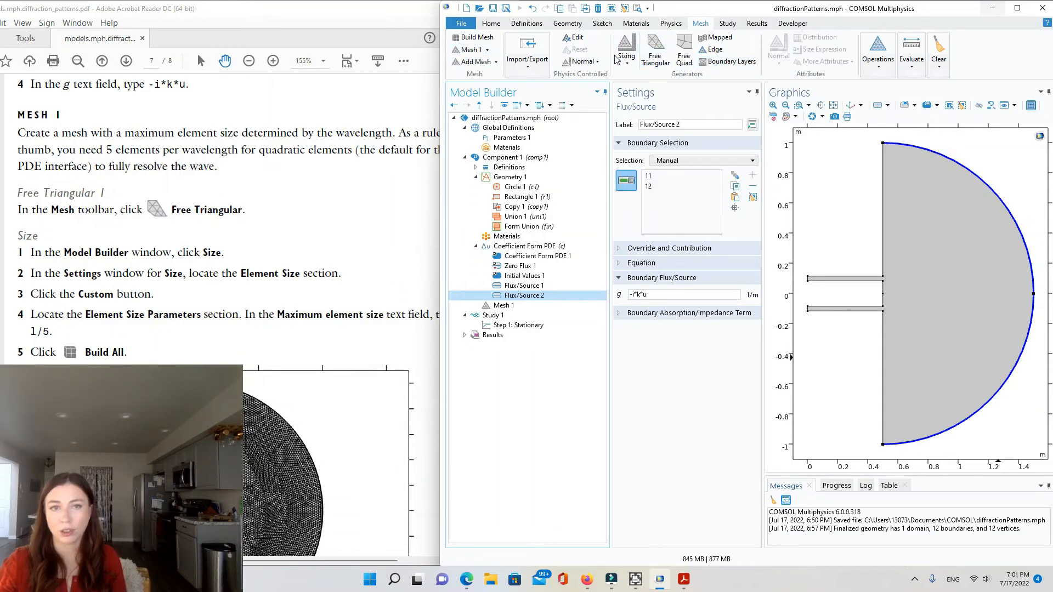
left_click(655, 46)
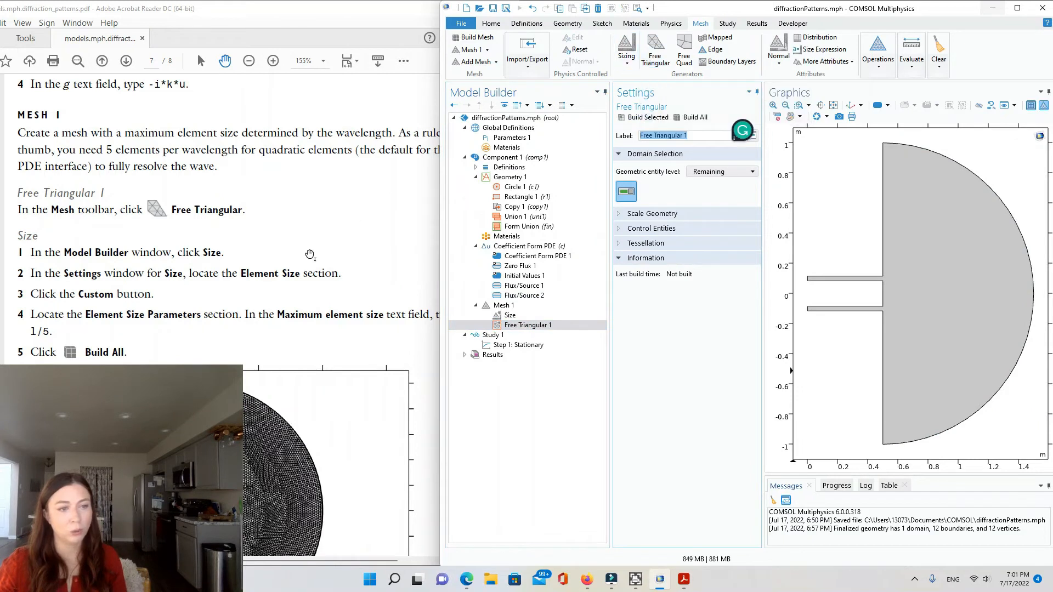
Switch the Size node of Mesh 1 to custom element size and set the maximum element size to 1/5
left_click(514, 327)
left_click(513, 316)
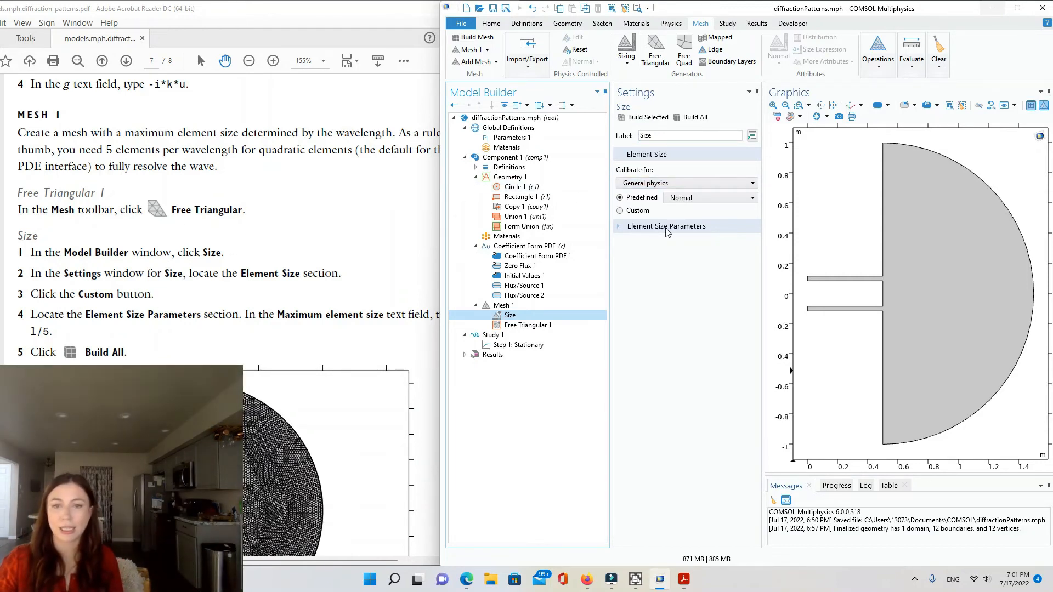
left_click(619, 228)
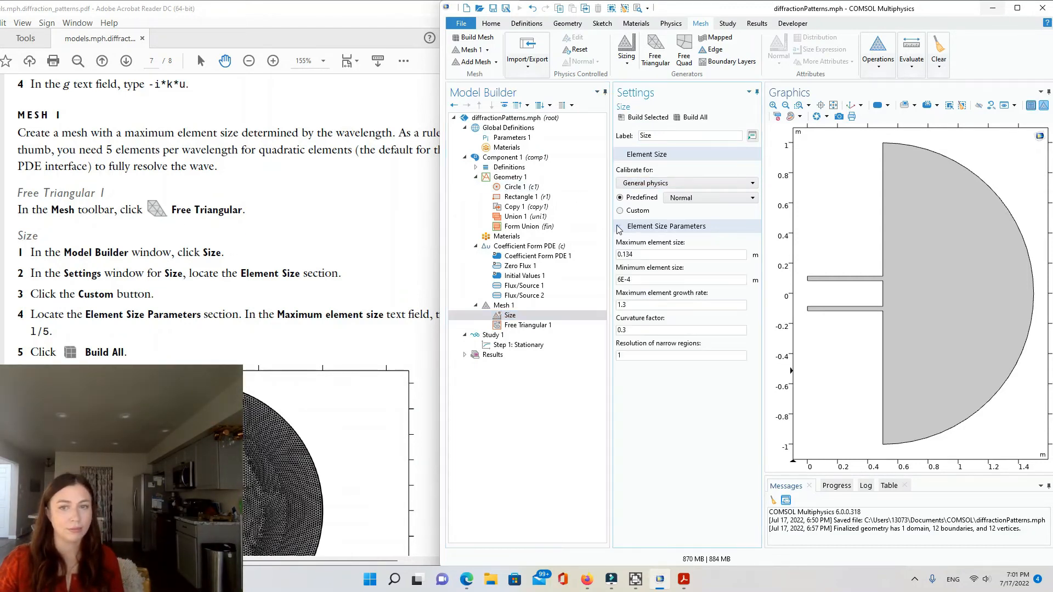
left_click(619, 228)
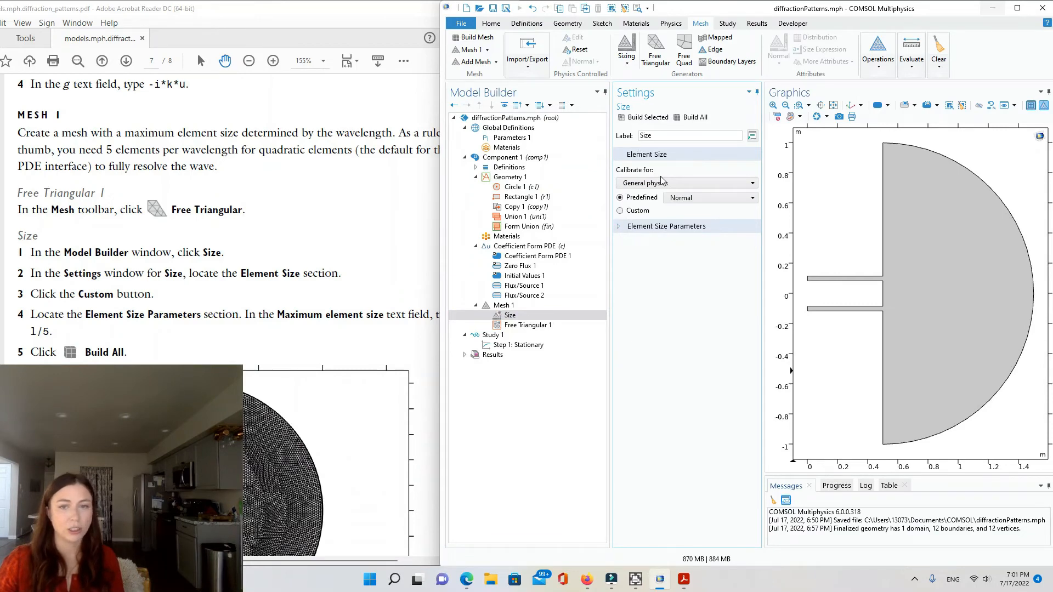
left_click(635, 212)
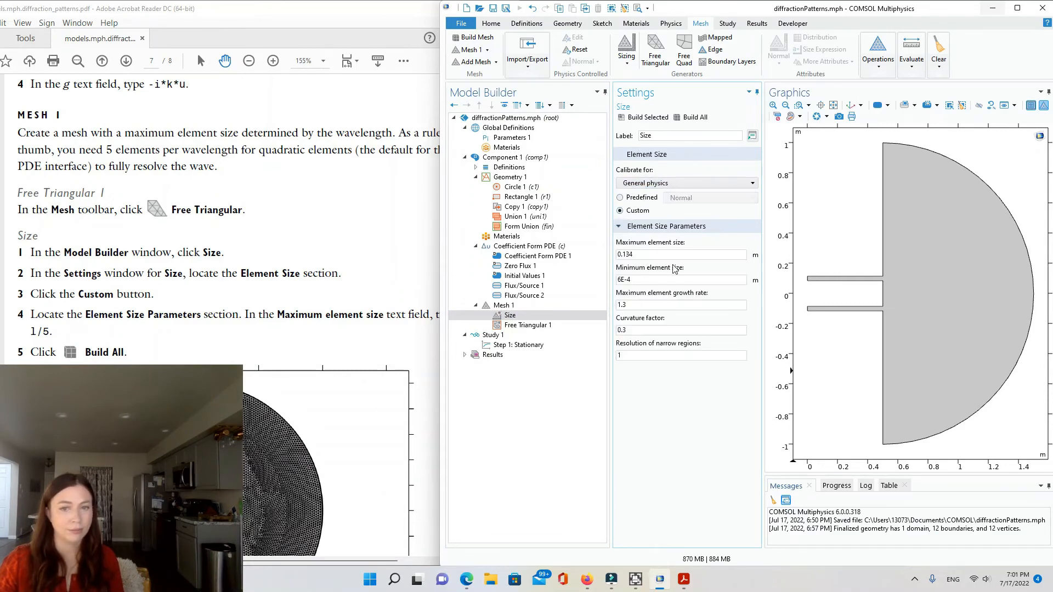
left_click(388, 275)
scroll(388, 276, "down", 5)
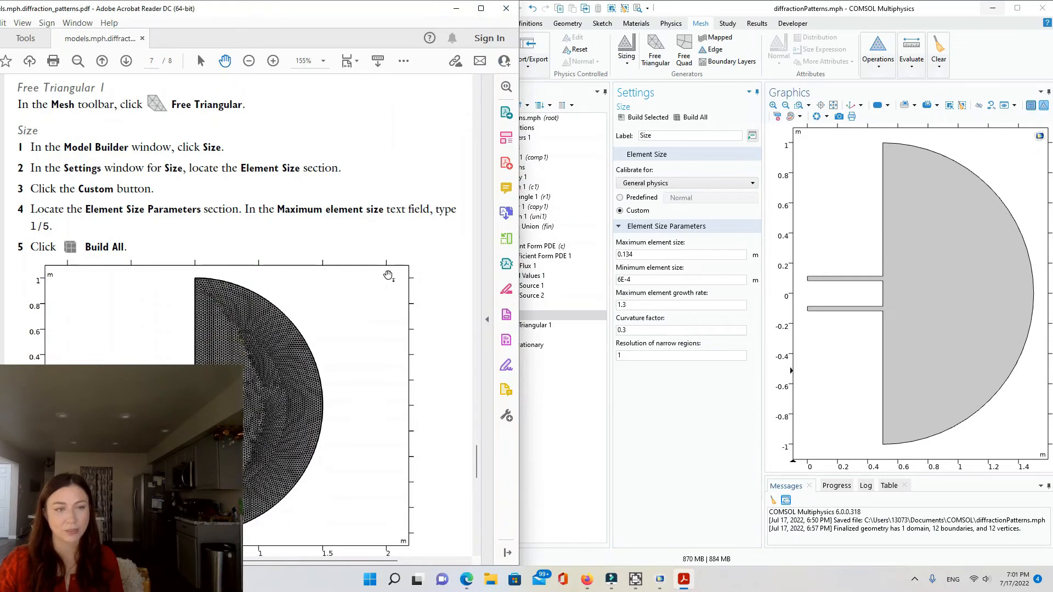
left_click_drag(665, 253, 584, 257)
type("1/4")
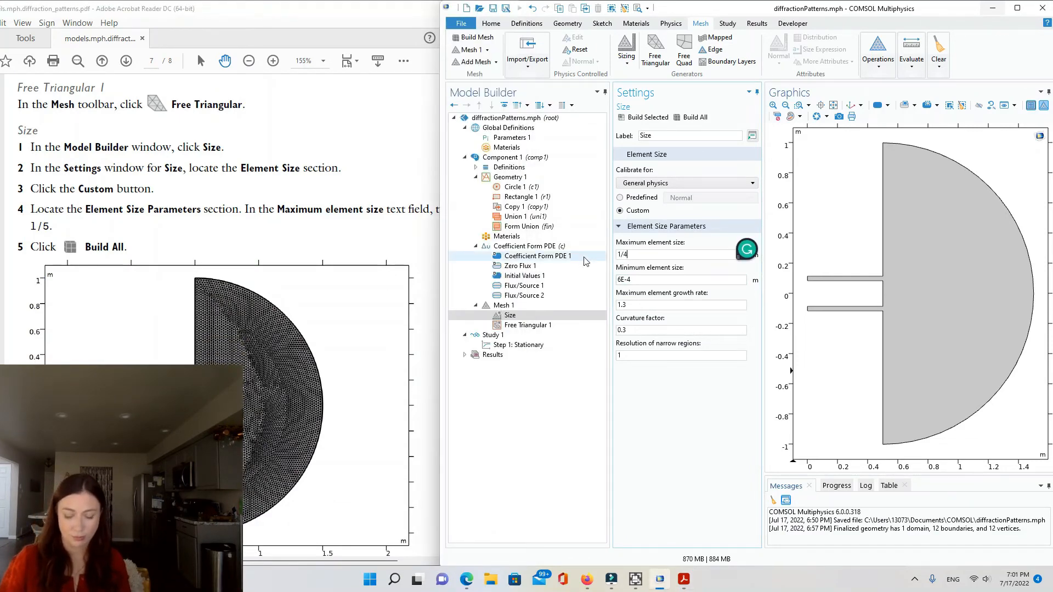
type("5")
Check the maximum element size against the tutorial's mesh notes, the Parameters 1 table with its descriptions, and the Flux/Source 1 settings
left_click(315, 196)
scroll(315, 196, "up", 3)
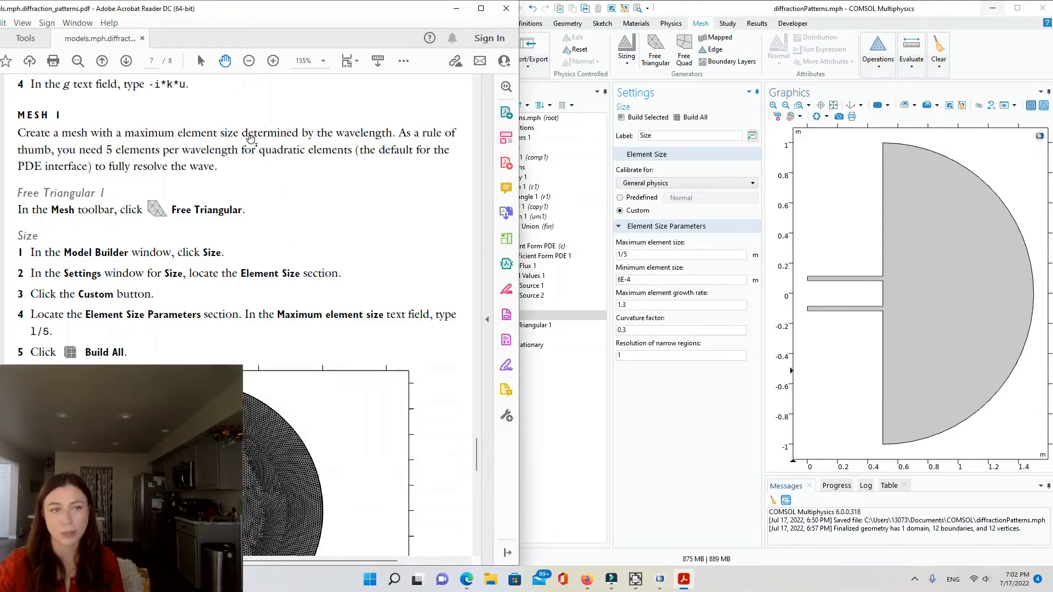
left_click(651, 256)
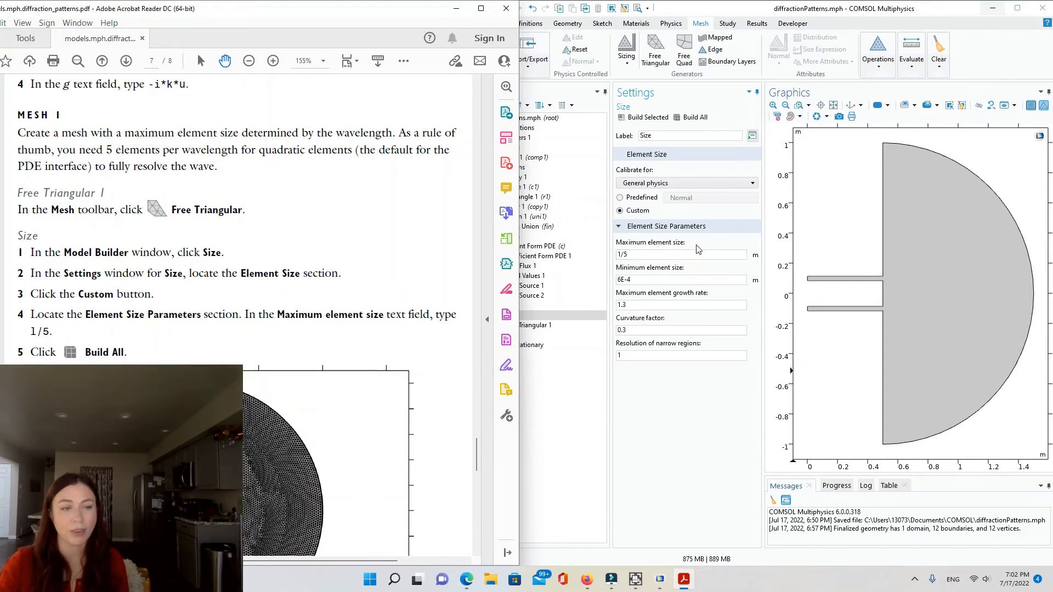
left_click(578, 149)
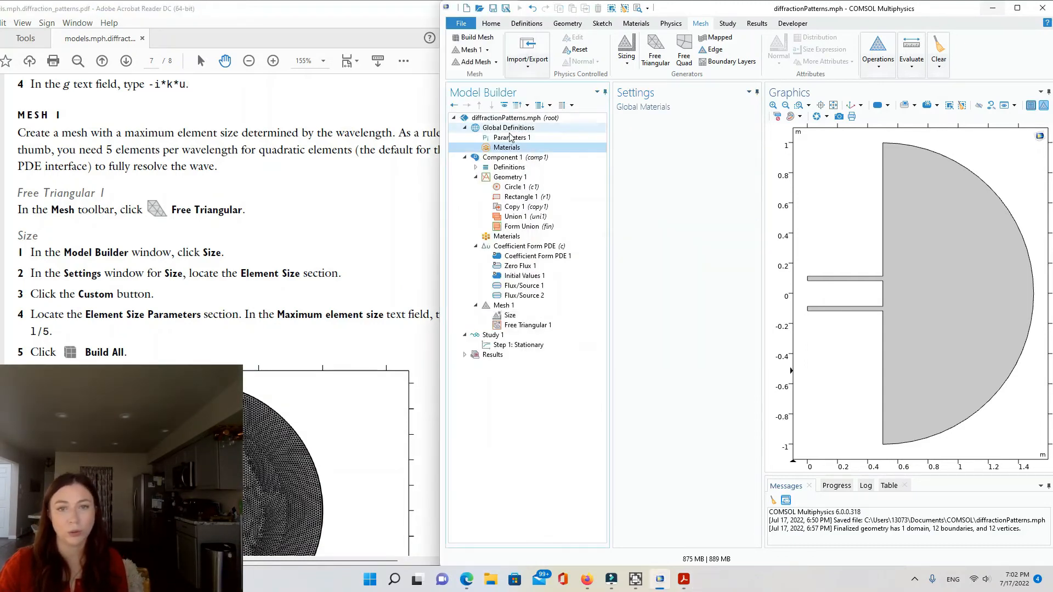
left_click(559, 139)
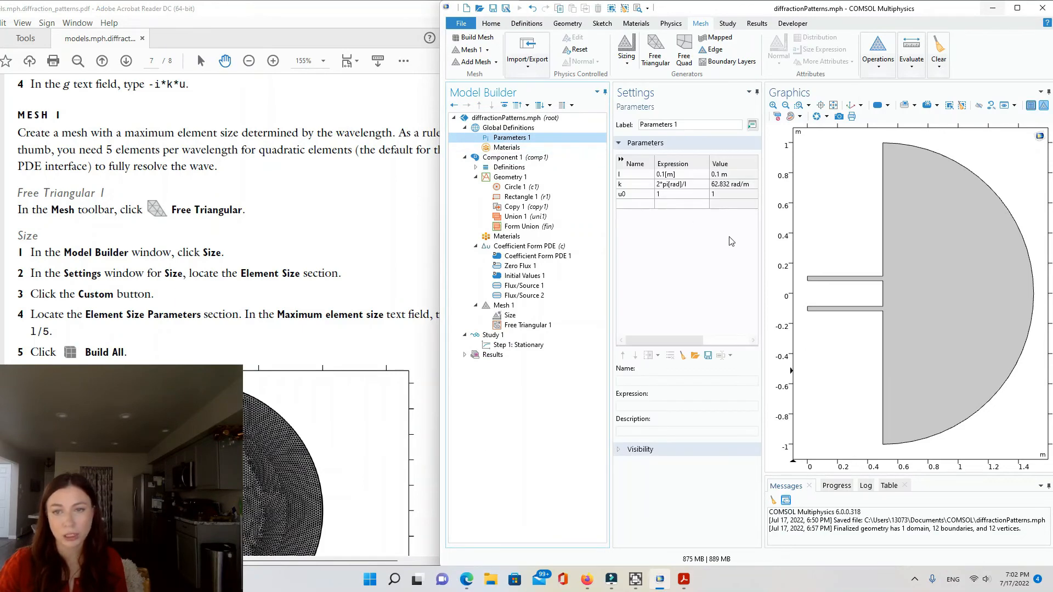
left_click_drag(762, 216, 896, 218)
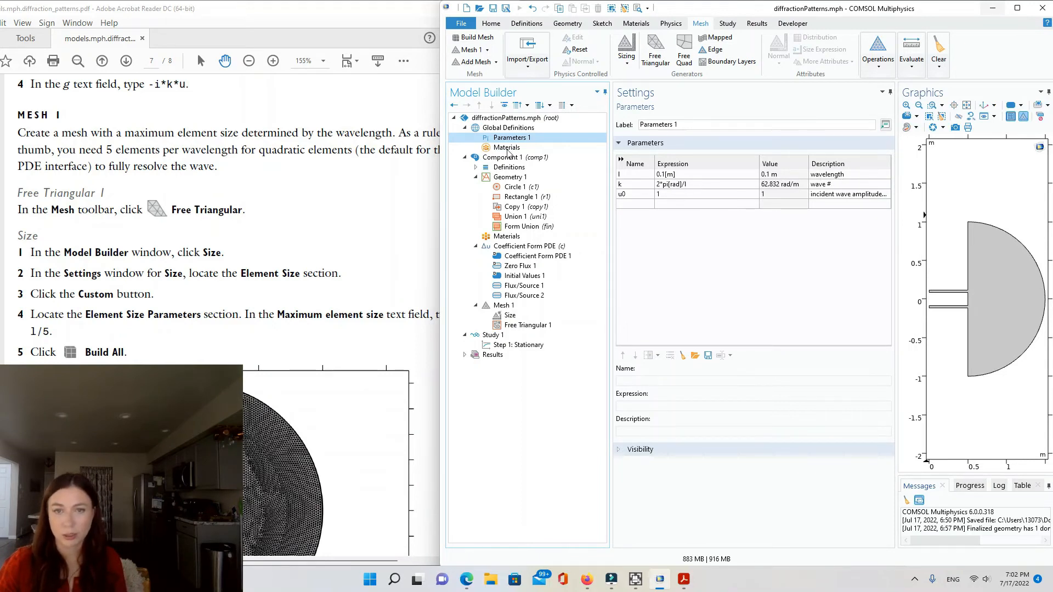
left_click(524, 286)
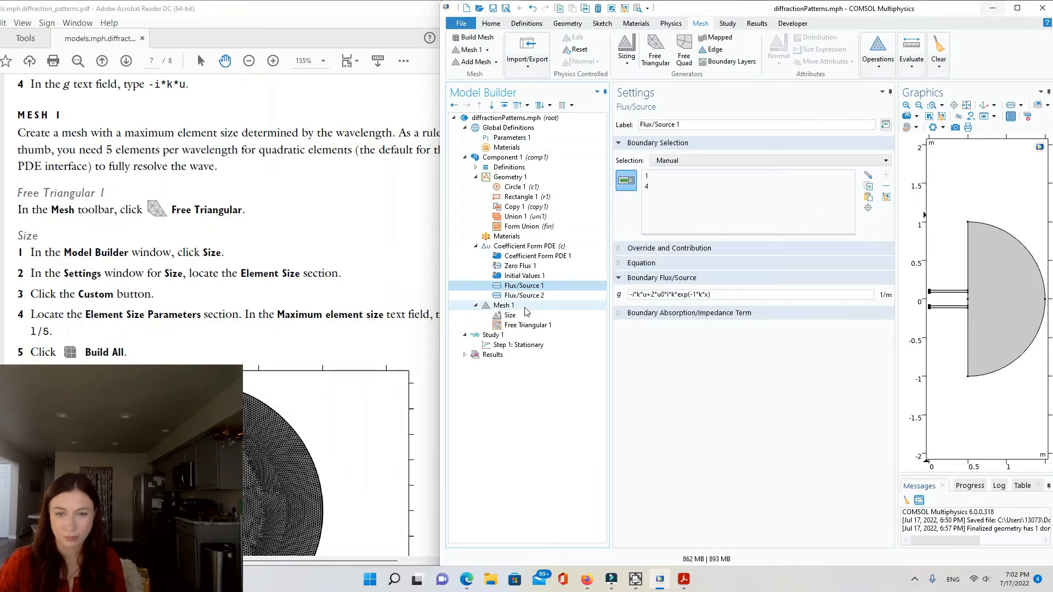
left_click(520, 314)
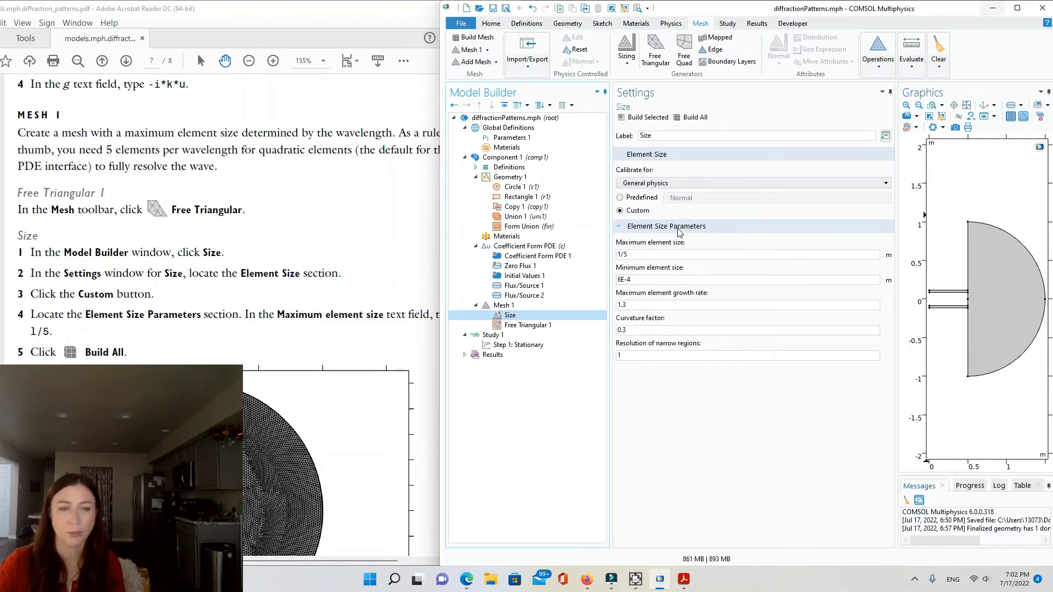
Build the mesh with the custom size settings and compare it with the mesh figure in the tutorial PDF
left_click(303, 297)
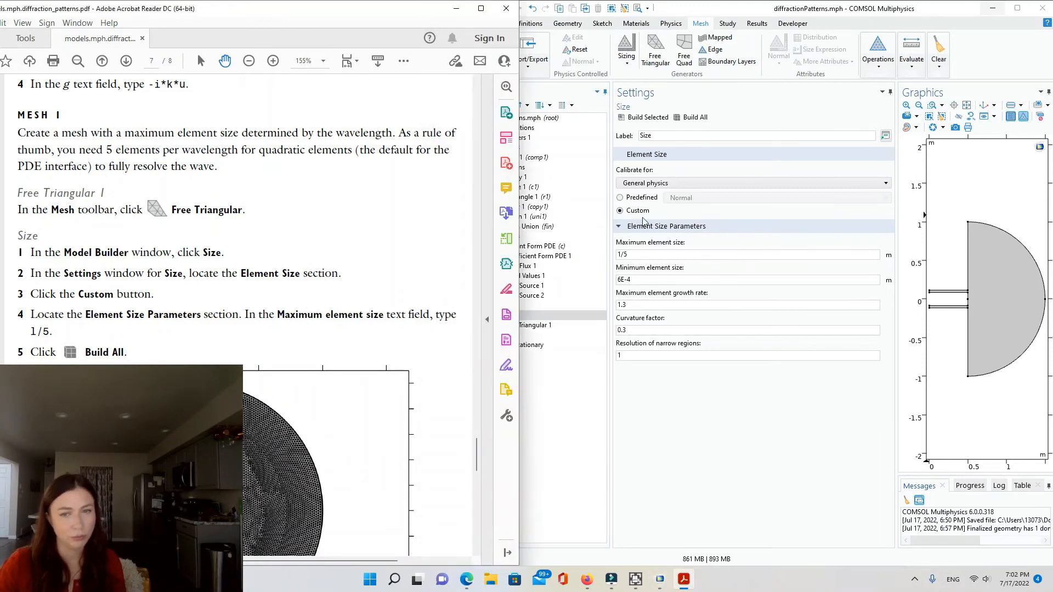
left_click(648, 118)
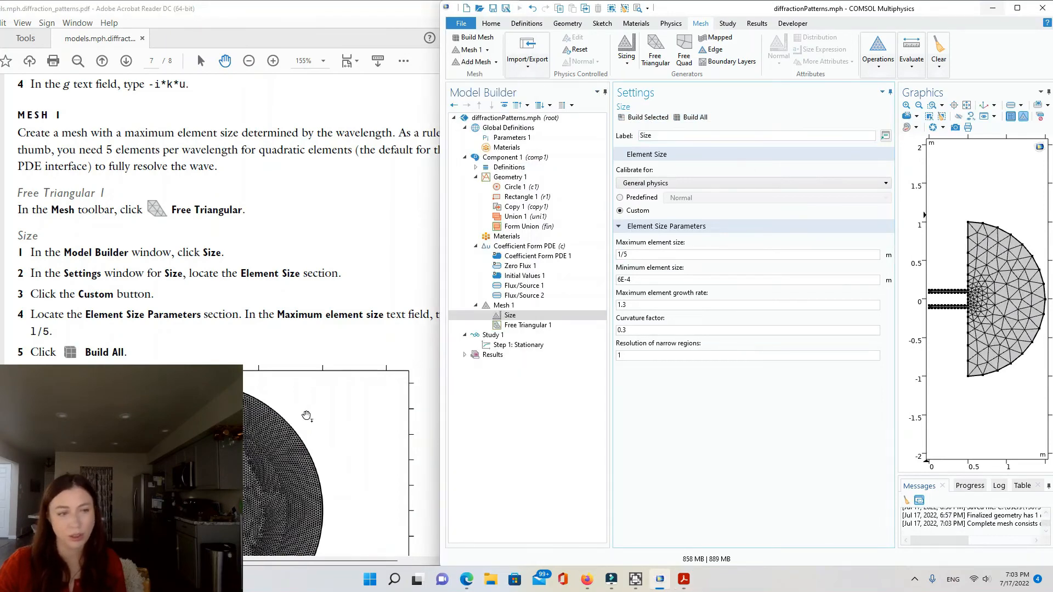
scroll(306, 401, "down", 2)
scroll(195, 229, "up", 3)
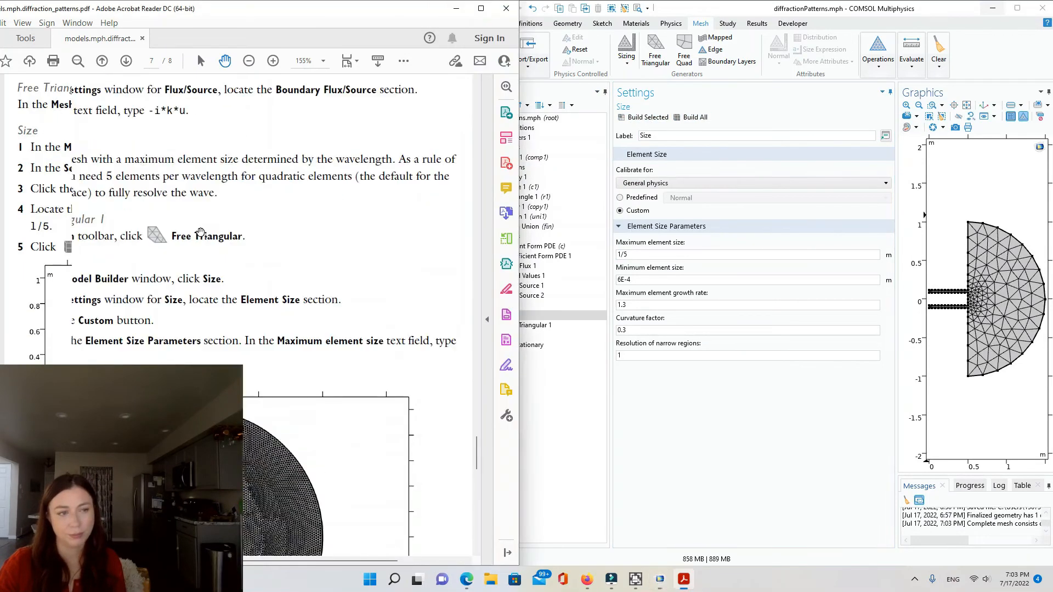
left_click(652, 255)
left_click(289, 207)
scroll(341, 235, "down", 9)
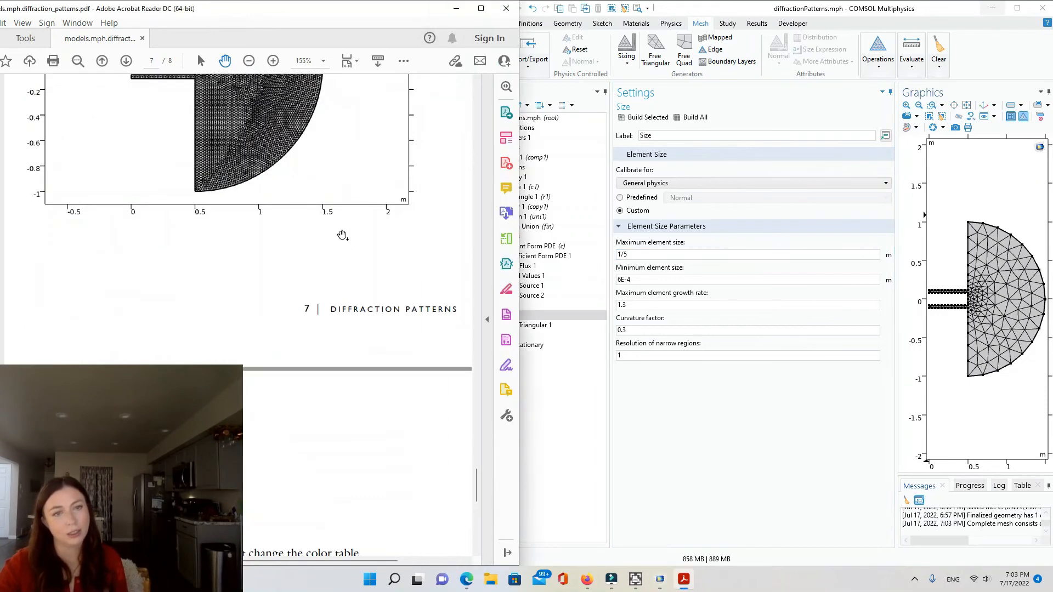
scroll(364, 250, "up", 2)
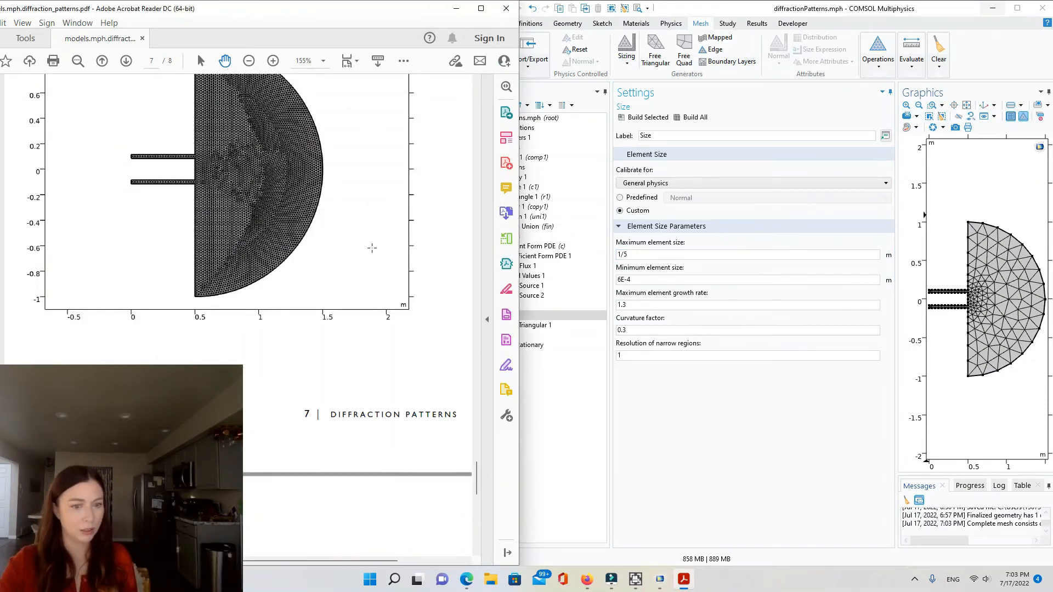
Review the tutorial's Mesh 1 notes and Size instructions above the mesh figure
scroll(363, 249, "up", 6)
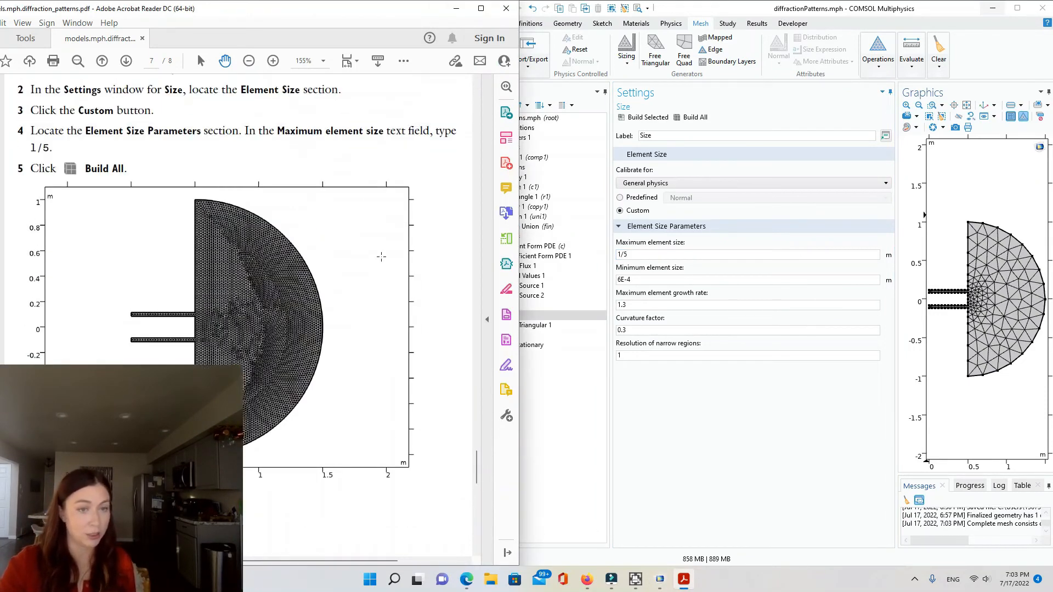
scroll(275, 236, "up", 3)
scroll(142, 242, "up", 3)
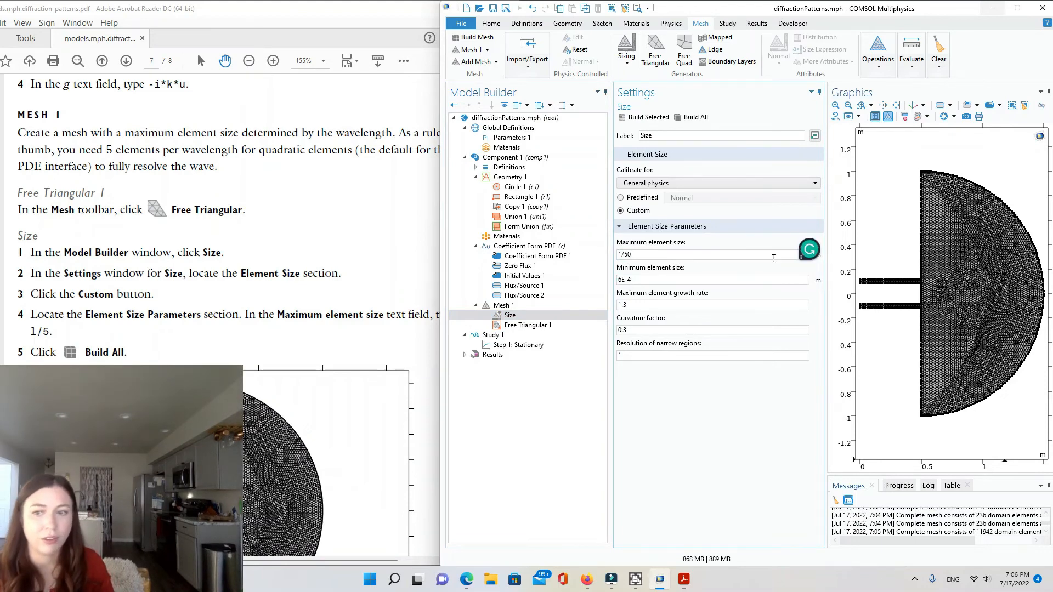
Try a maximum element size of 1/5, rebuild the mesh and compare it with the tutorial's Size instructions and mesh figure
left_click_drag(807, 250, 1040, 570)
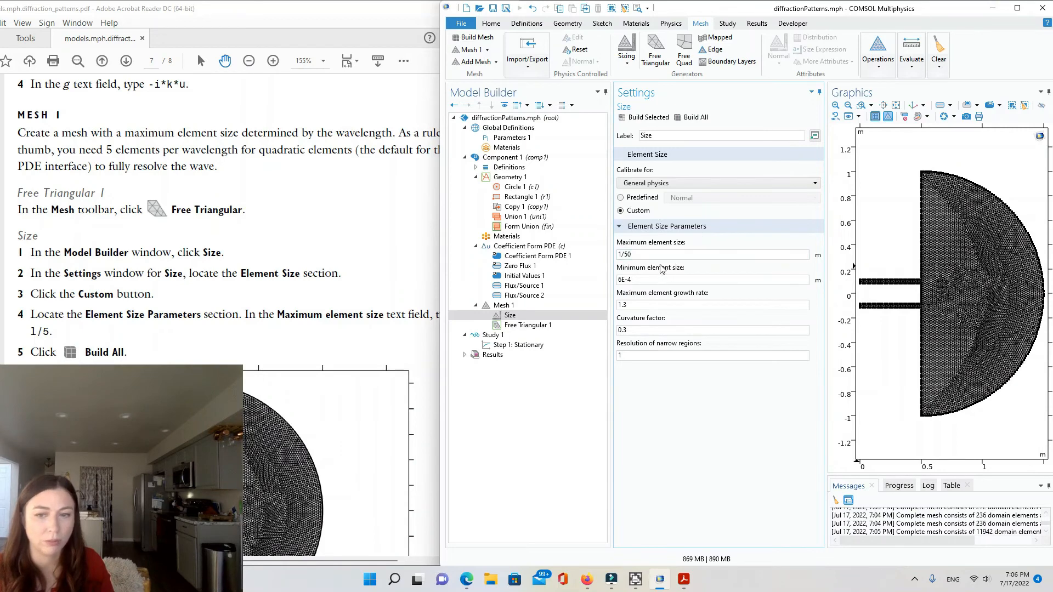
key("BackSpace")
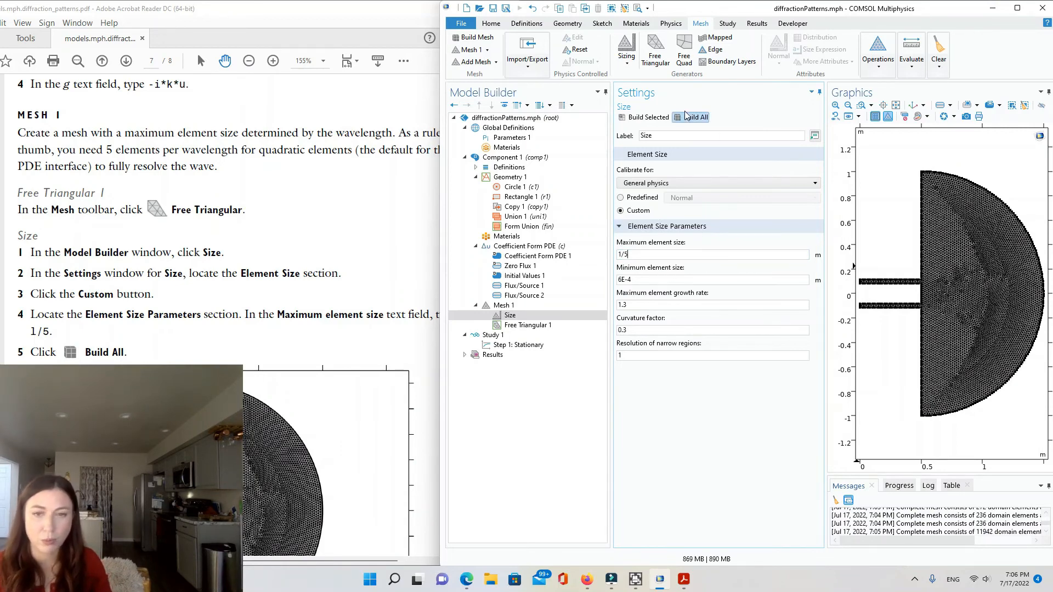
left_click(692, 117)
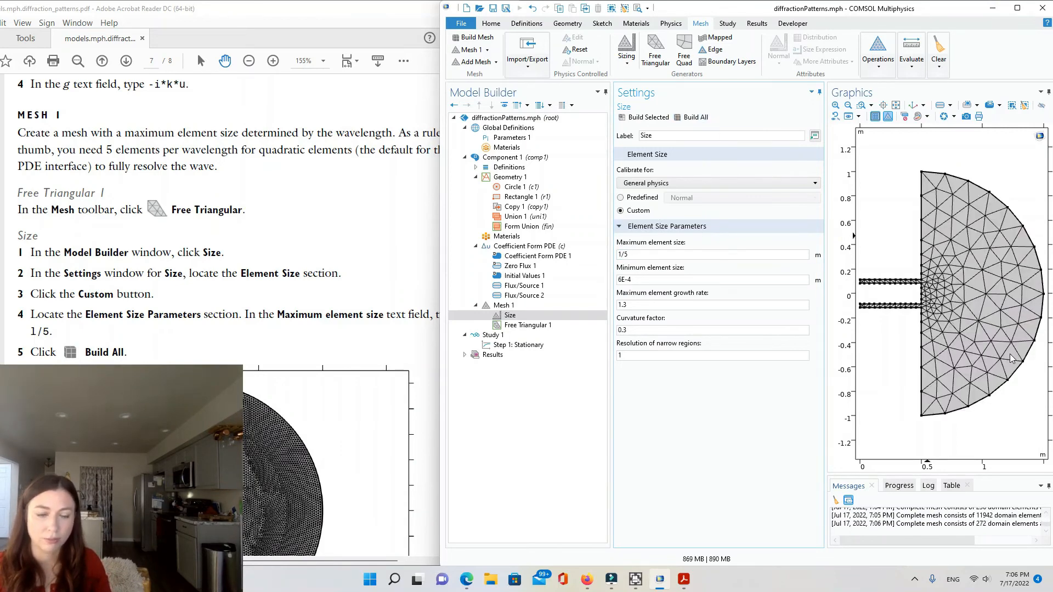
scroll(185, 346, "down", 5)
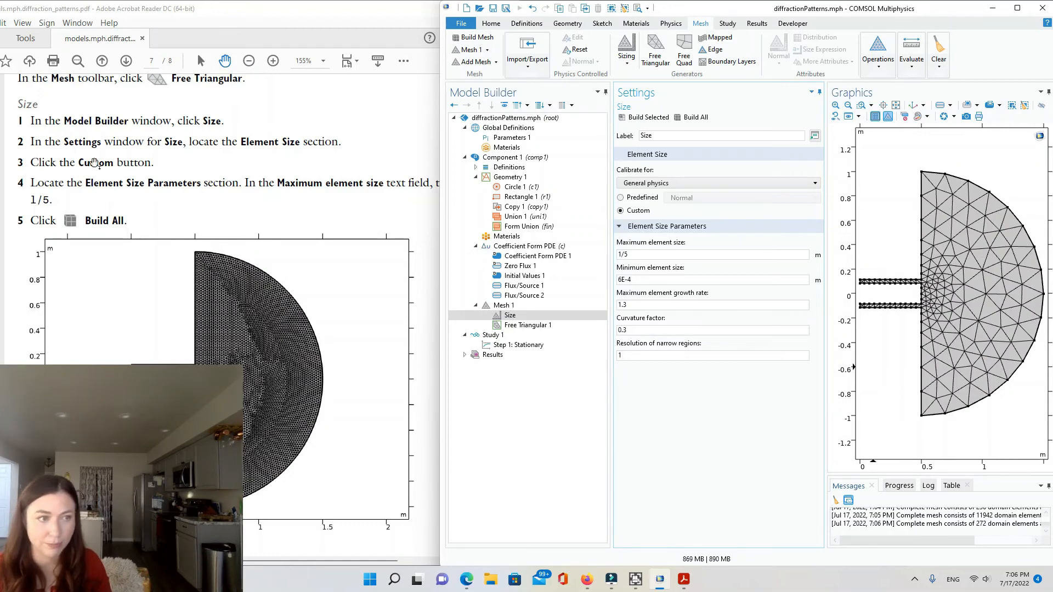
left_click(148, 206)
scroll(148, 204, "up", 6)
scroll(194, 244, "down", 5)
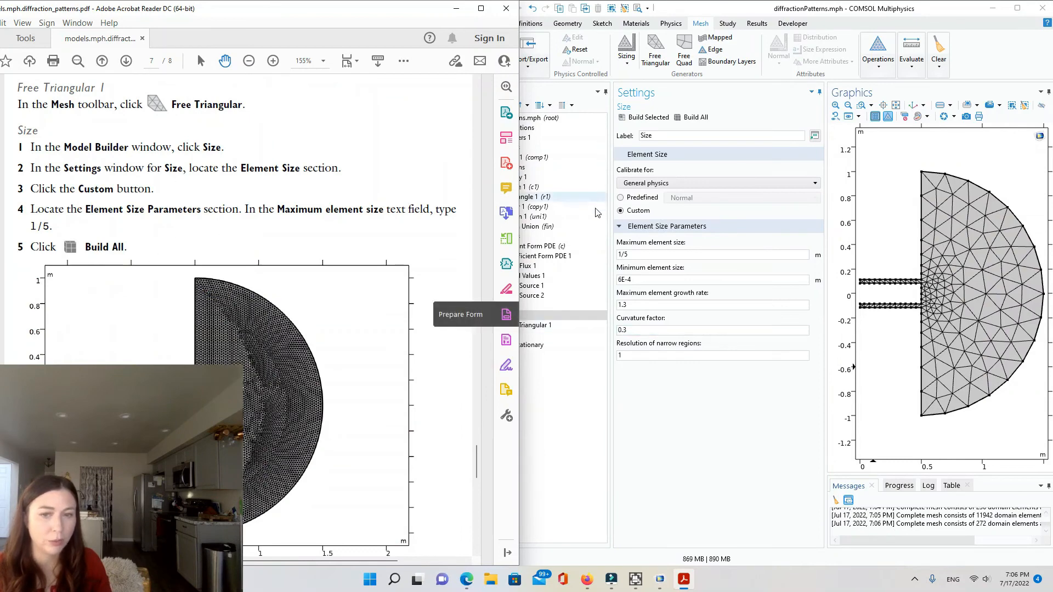
Set the maximum element size to 1/50, rebuild the whole mesh and compare it with the tutorial's mesh figure
left_click(651, 255)
type("0")
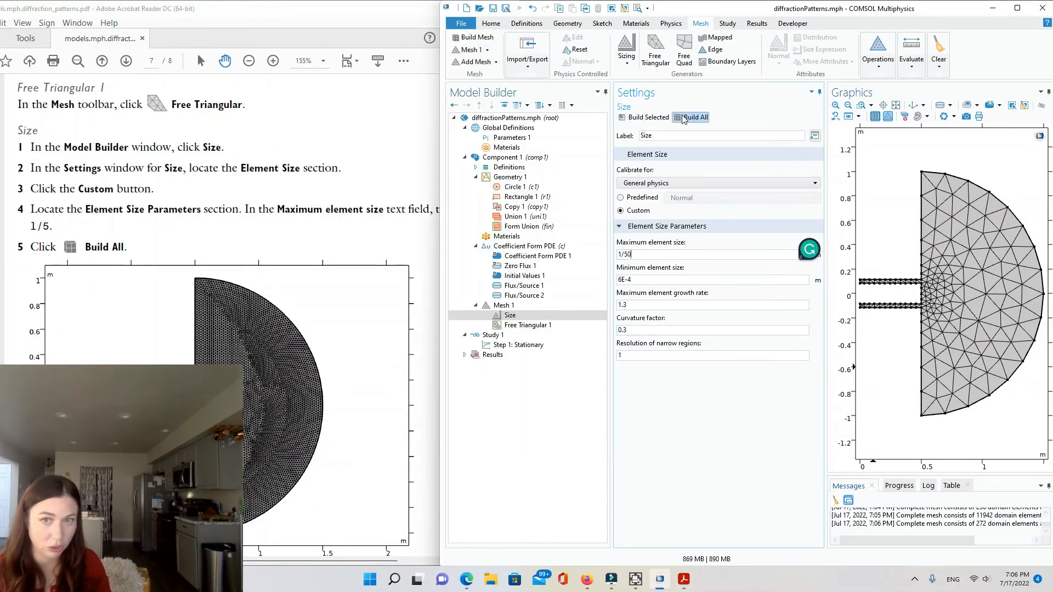
left_click(653, 118)
left_click(685, 121)
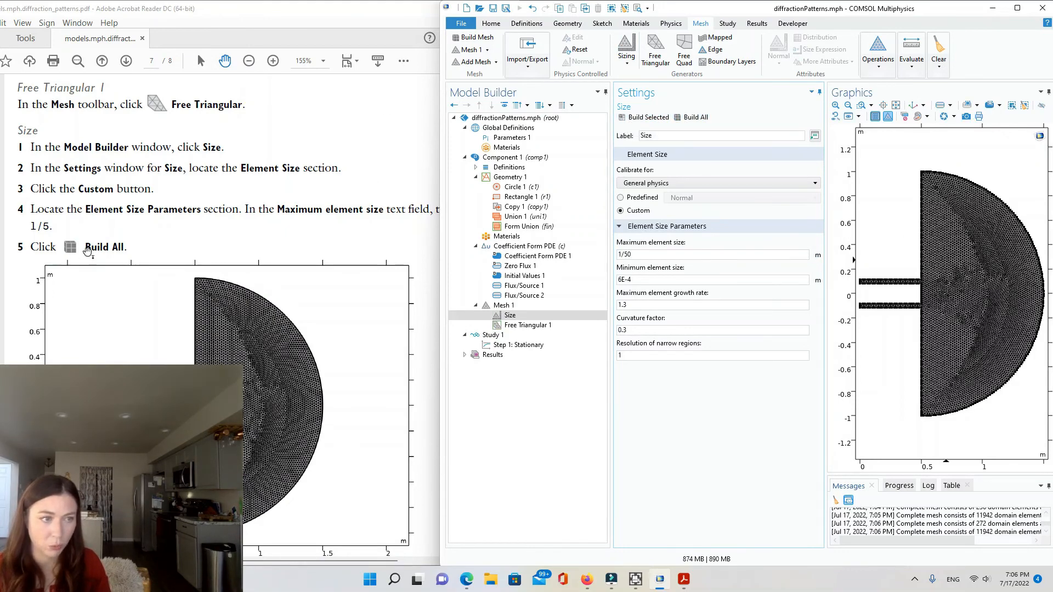
scroll(92, 241, "down", 3)
scroll(195, 165, "down", 1)
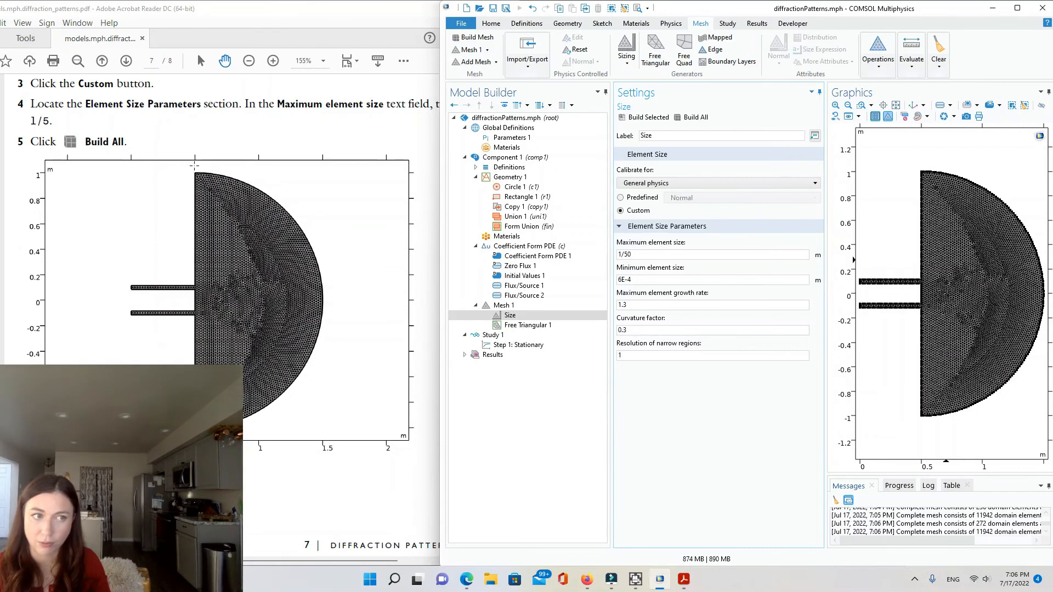
Compute Study 1 as described in the tutorial's Study 1 section
scroll(203, 178, "down", 10)
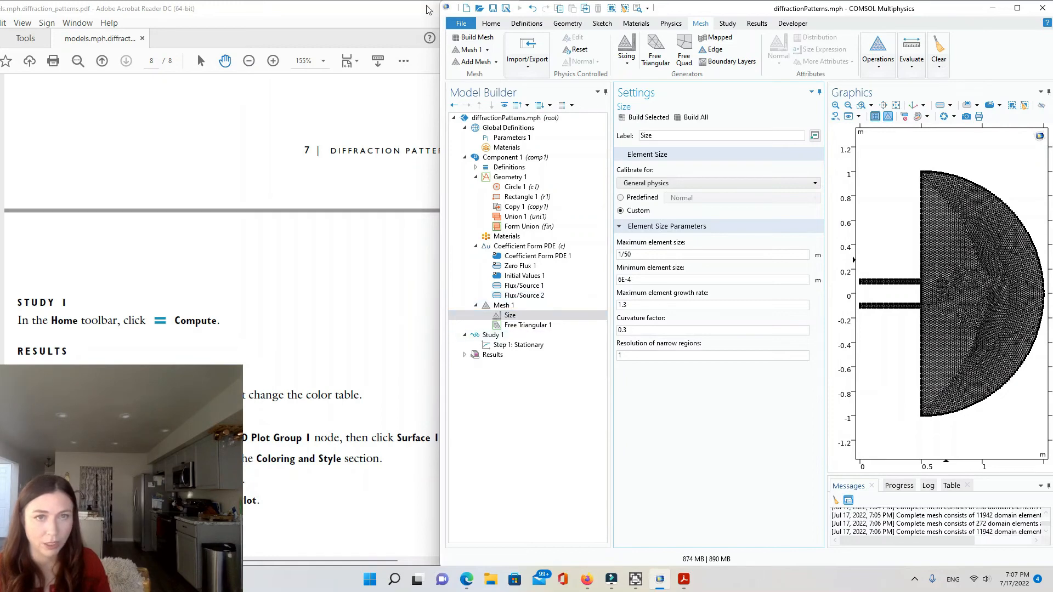
left_click(493, 24)
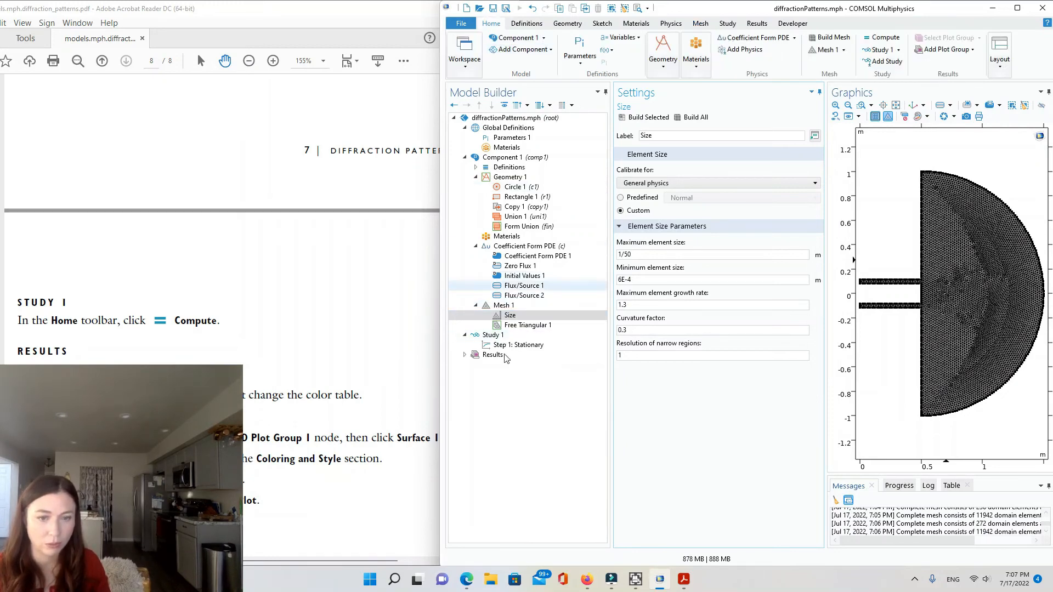
left_click(507, 336)
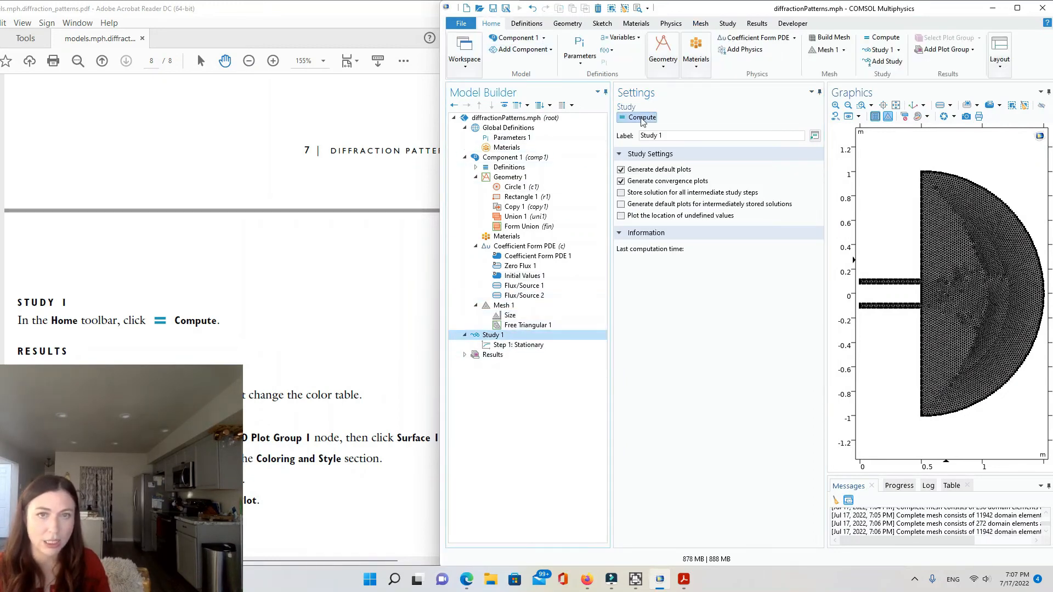
left_click(642, 118)
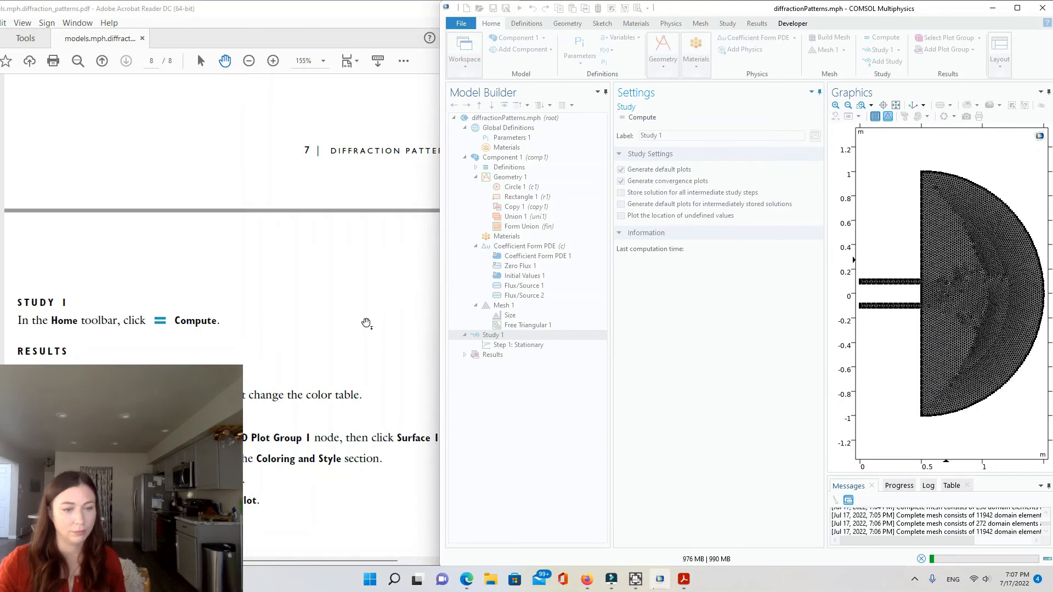
Set the color table of Surface 1 in 2D Plot Group 1 to WaveLight and replot it
scroll(367, 320, "down", 4)
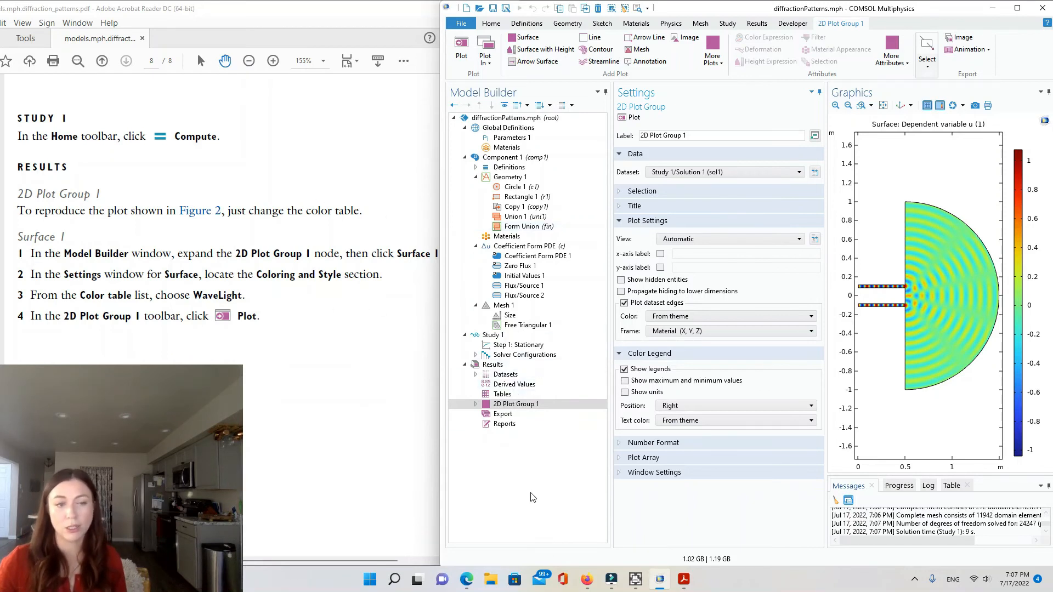
left_click(510, 406)
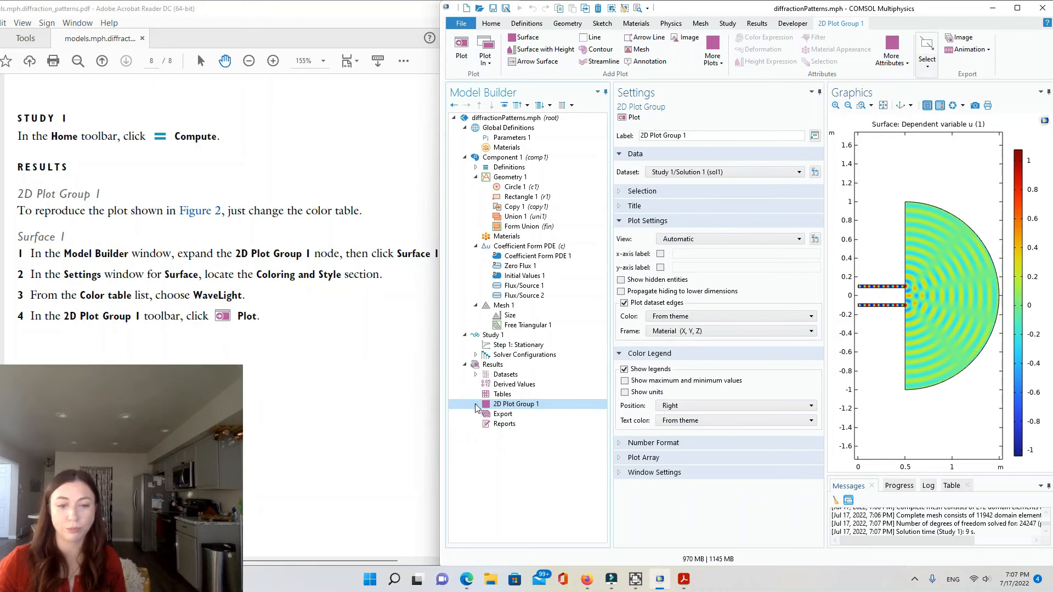
left_click(476, 405)
left_click(521, 416)
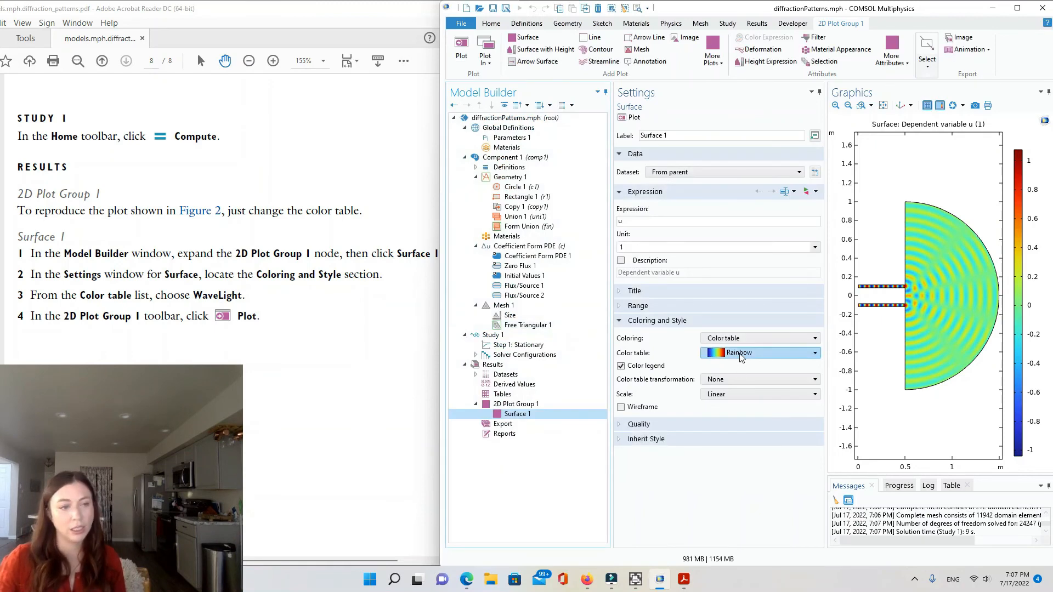
left_click(741, 356)
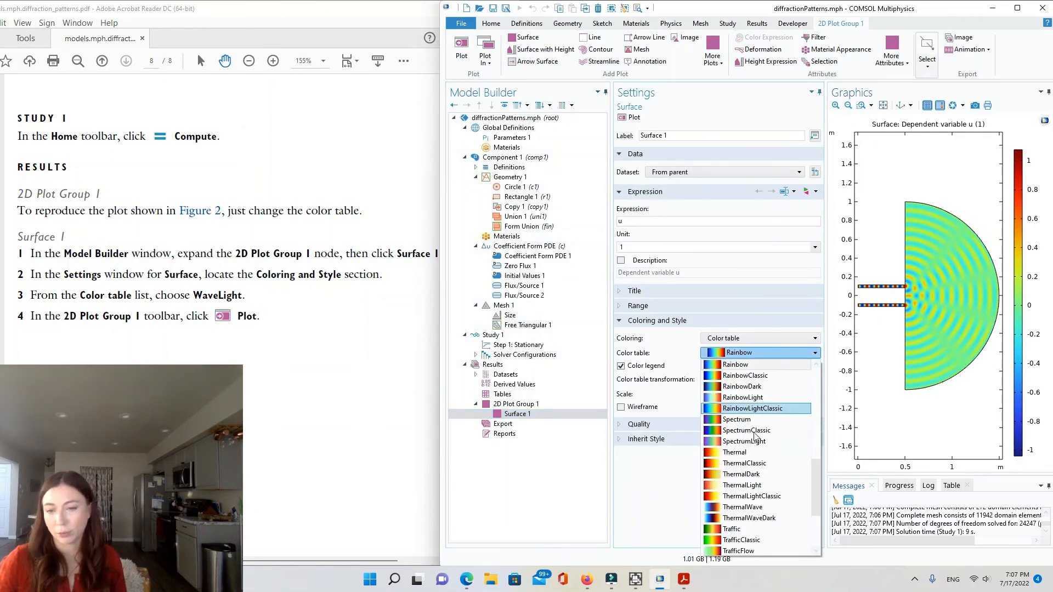
left_click_drag(815, 464, 823, 420)
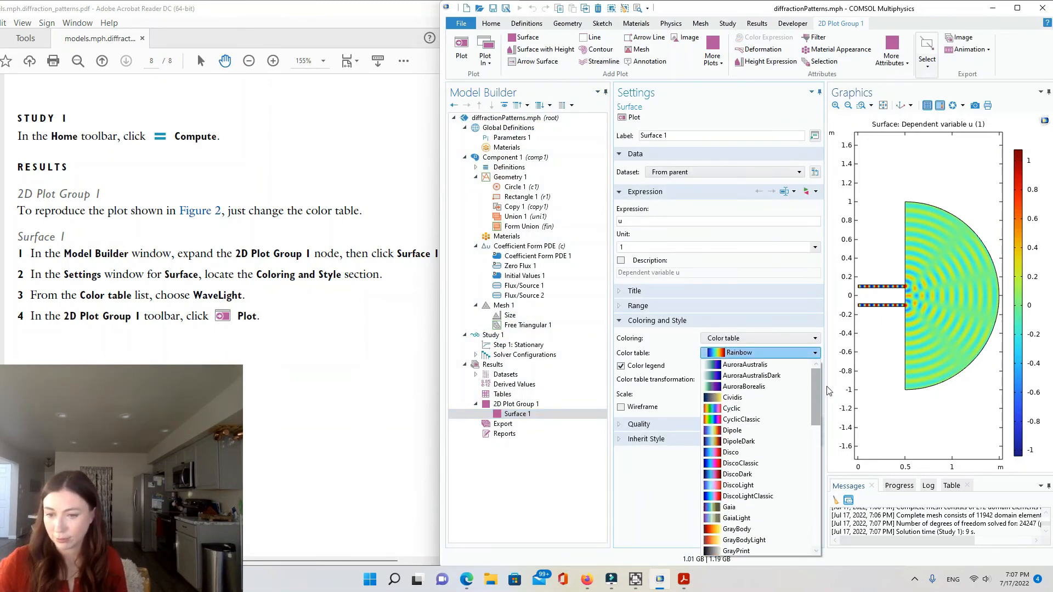
scroll(768, 514, "down", 2)
scroll(768, 514, "down", 6)
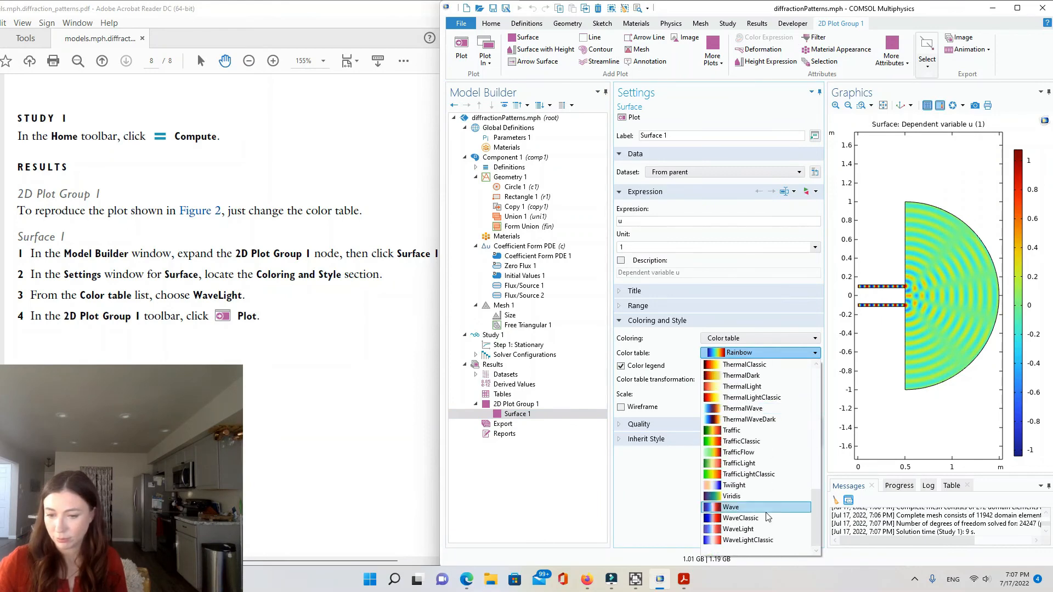
left_click(754, 533)
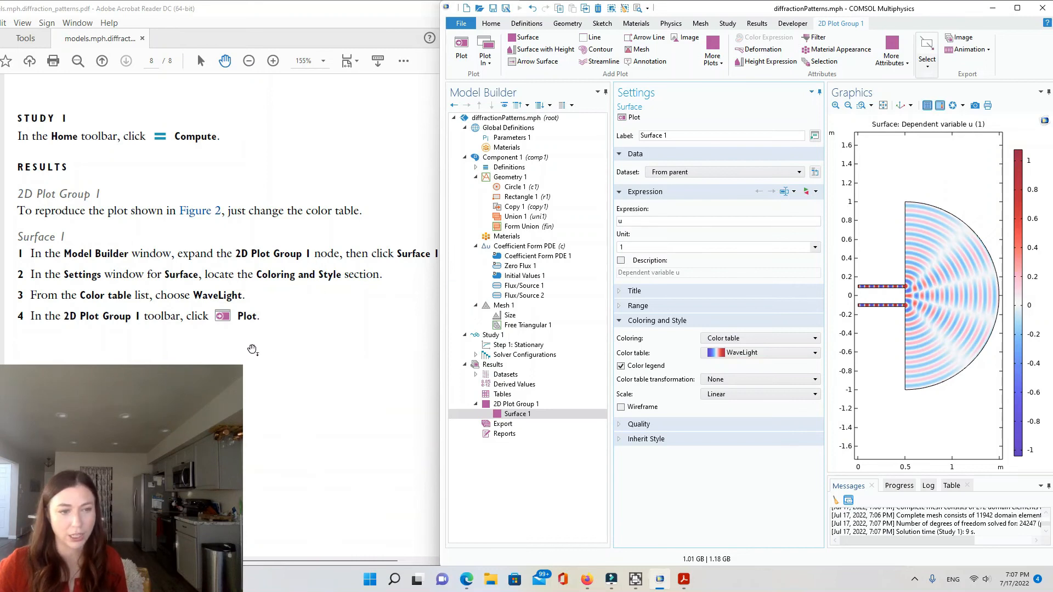
left_click(635, 117)
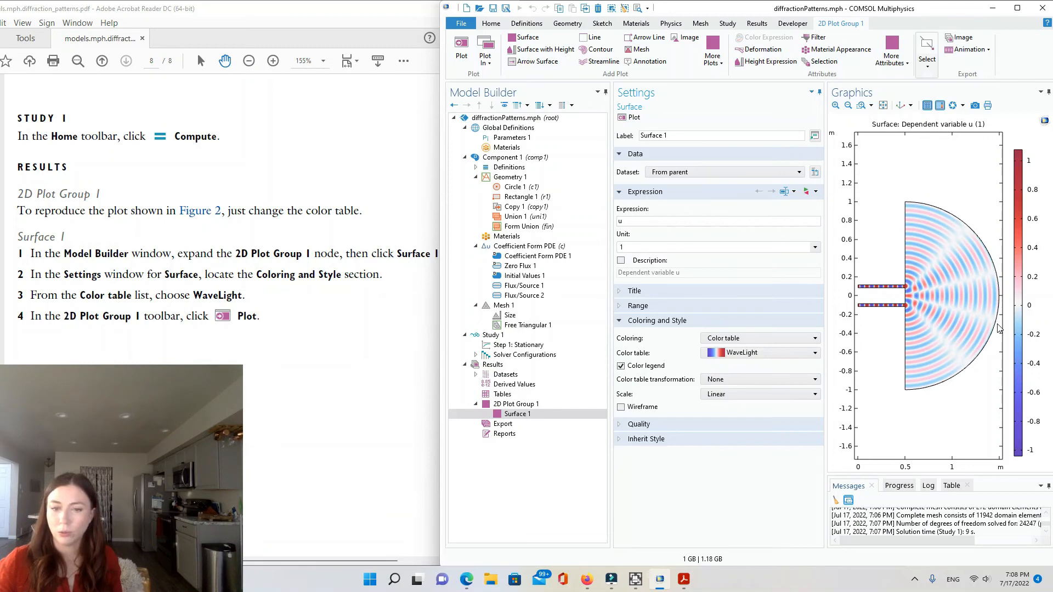
Return to the tutorial's Introduction, then maximize the COMSOL Multiphysics window to examine the double-slit surface plot
left_click(372, 318)
scroll(378, 317, "down", 1)
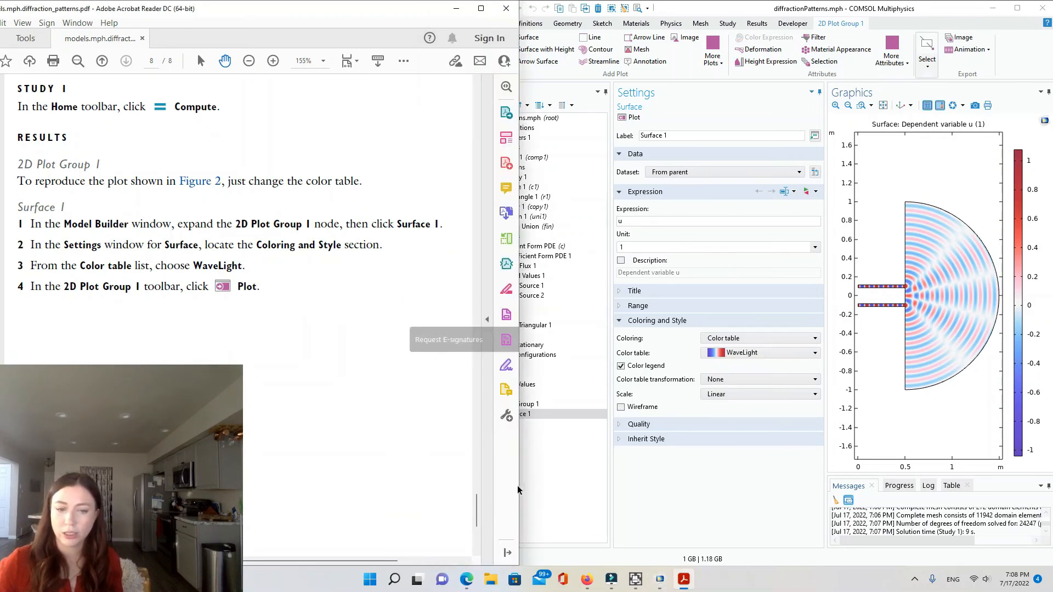
left_click_drag(477, 510, 468, 158)
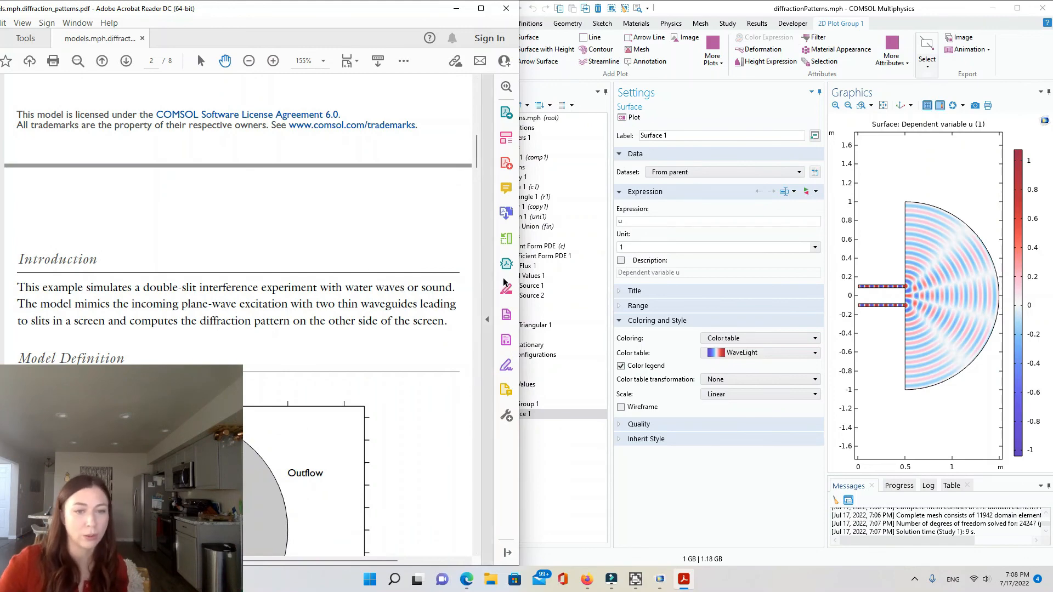
left_click(904, 3)
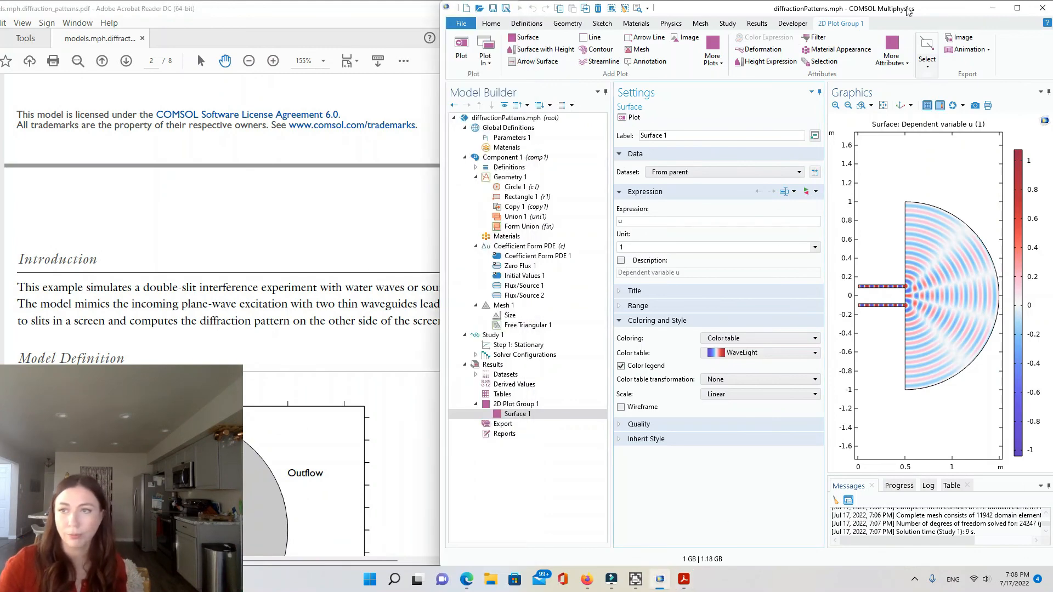
left_click_drag(903, 4, 840, 9)
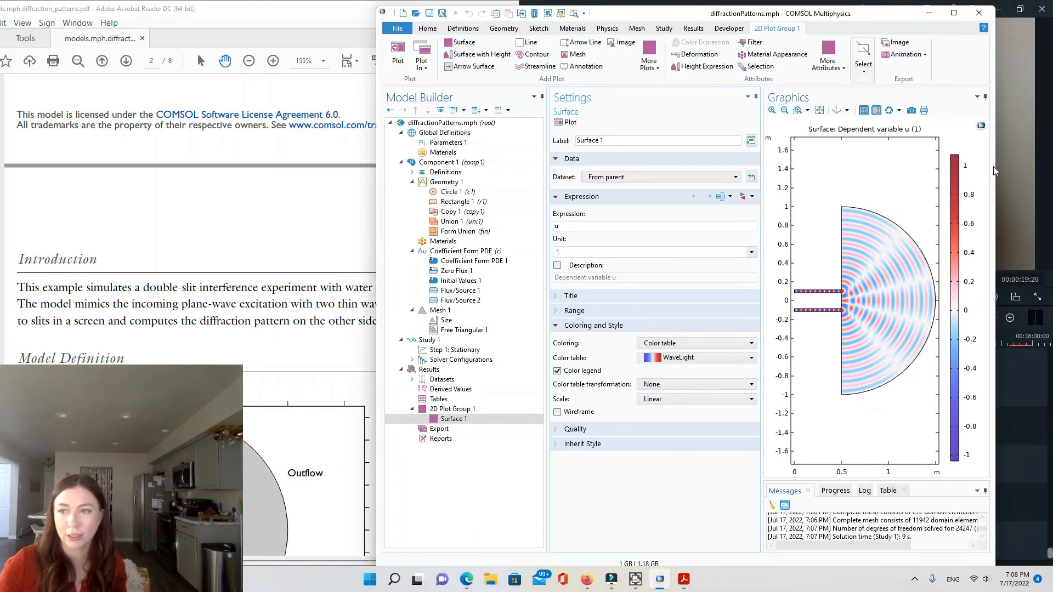
left_click_drag(1048, 172, 1052, 172)
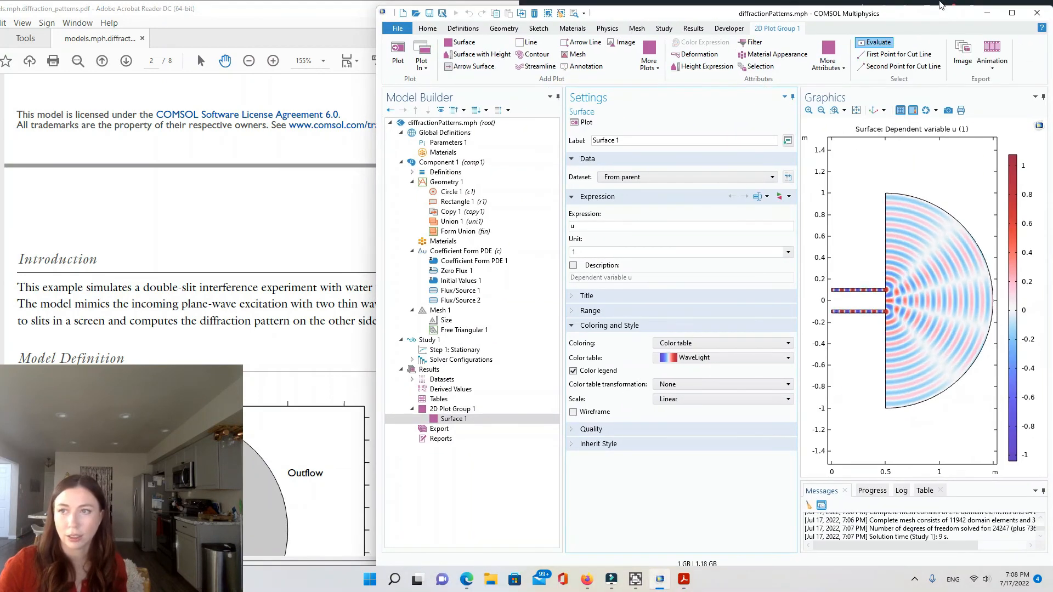
left_click(1011, 15)
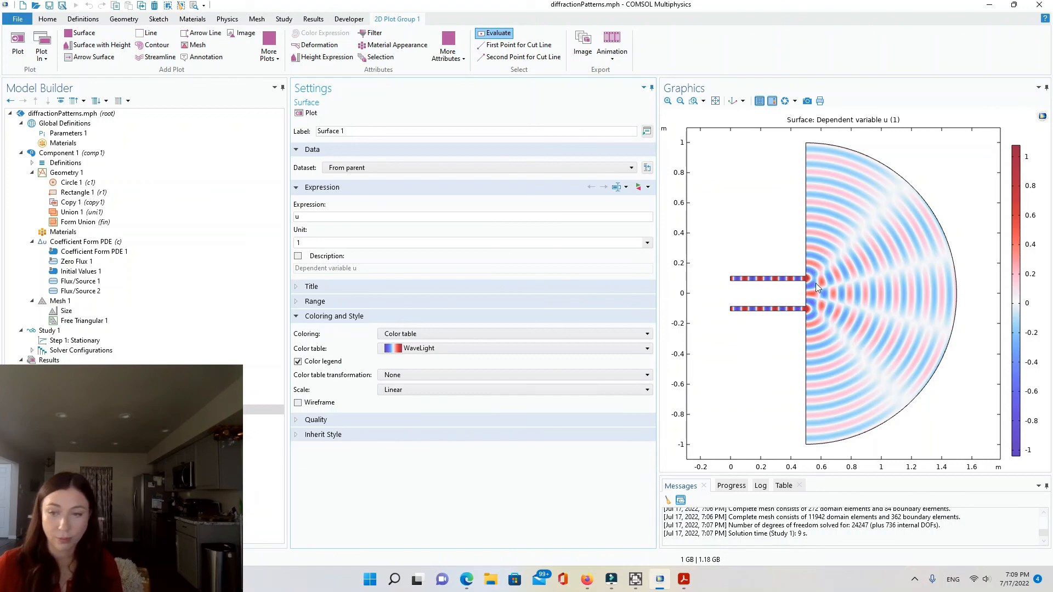
Compare the surface plot with the tutorial's amplitude minima and maxima theory, model geometry, and equation and boundary condition sections
left_click(1014, 5)
scroll(219, 246, "down", 10)
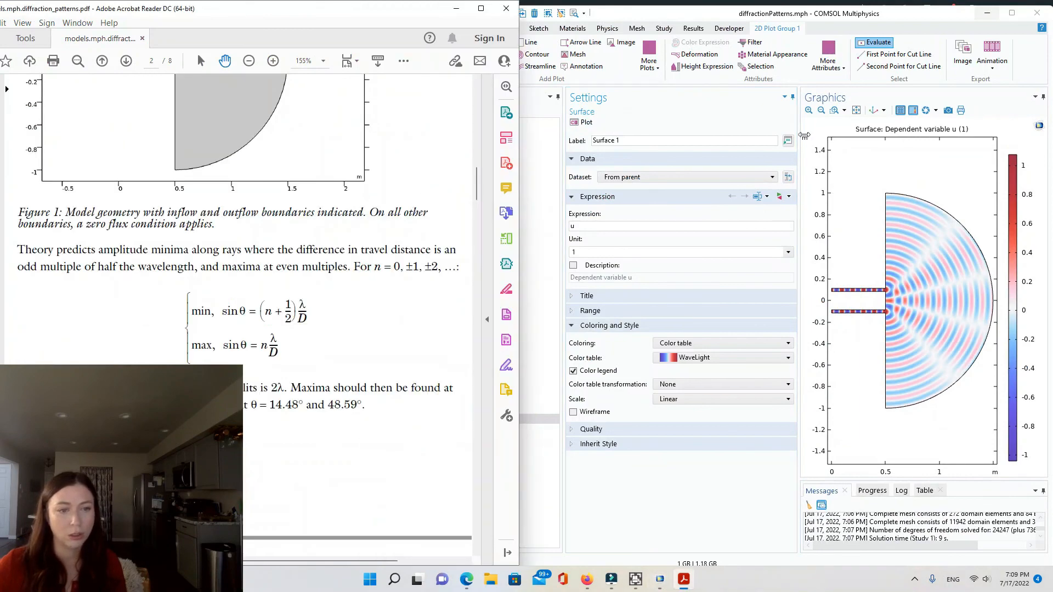
left_click(1019, 15)
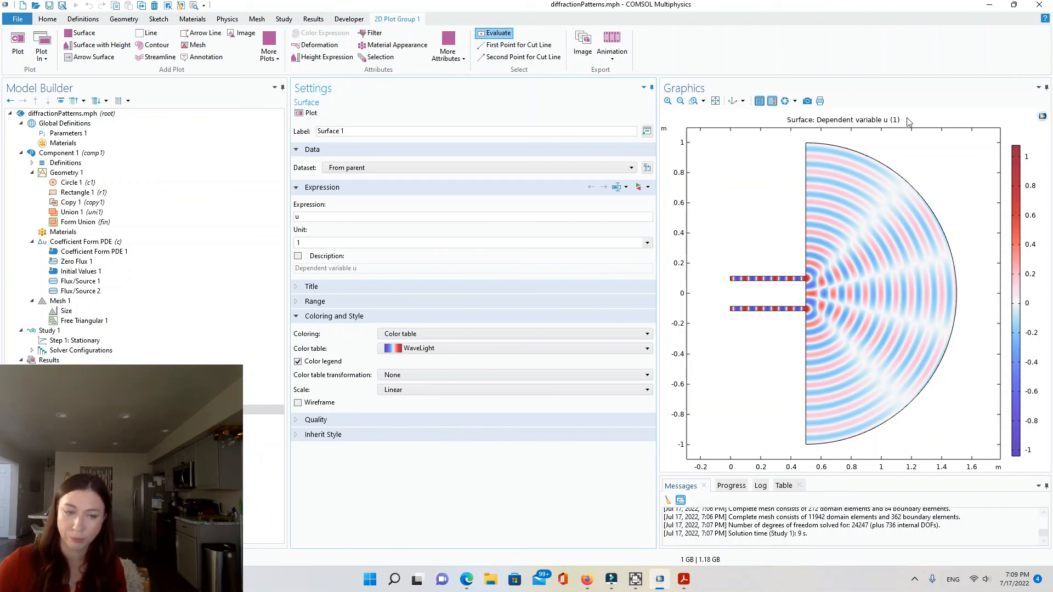
left_click(1009, 4)
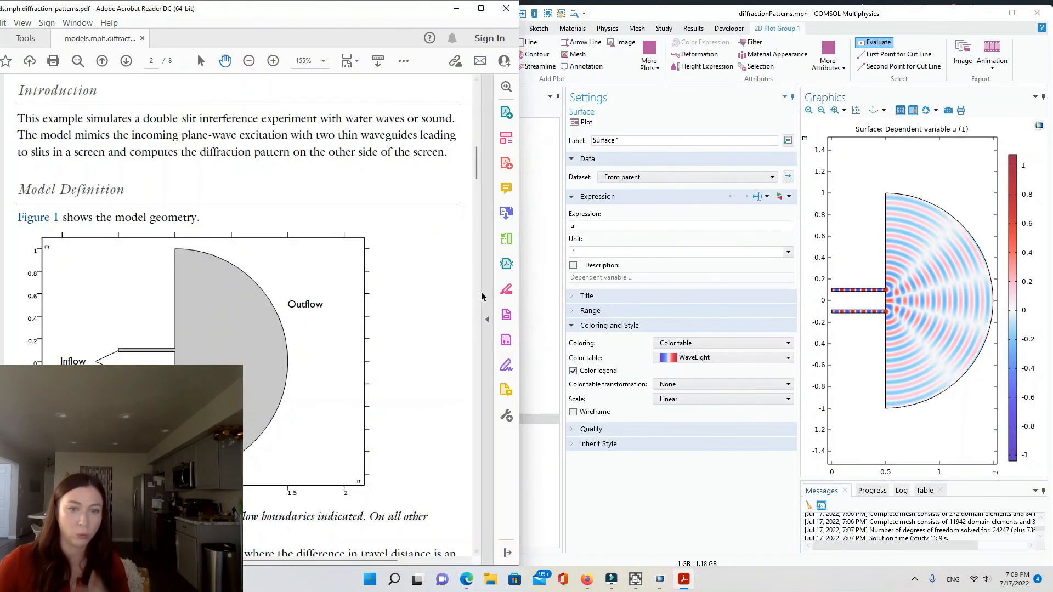
left_click_drag(479, 168, 485, 240)
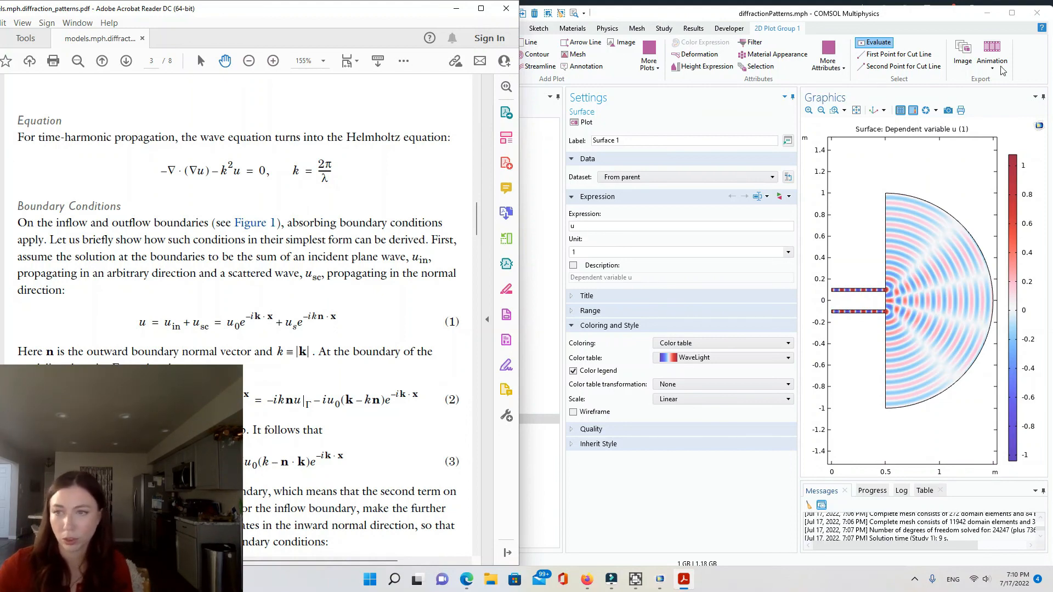
left_click(1011, 12)
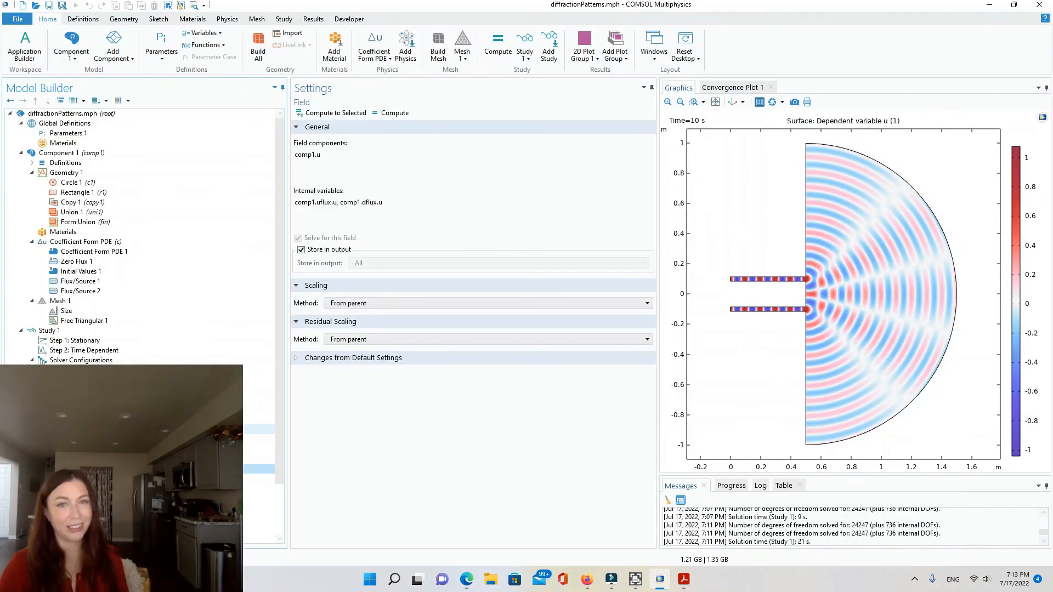